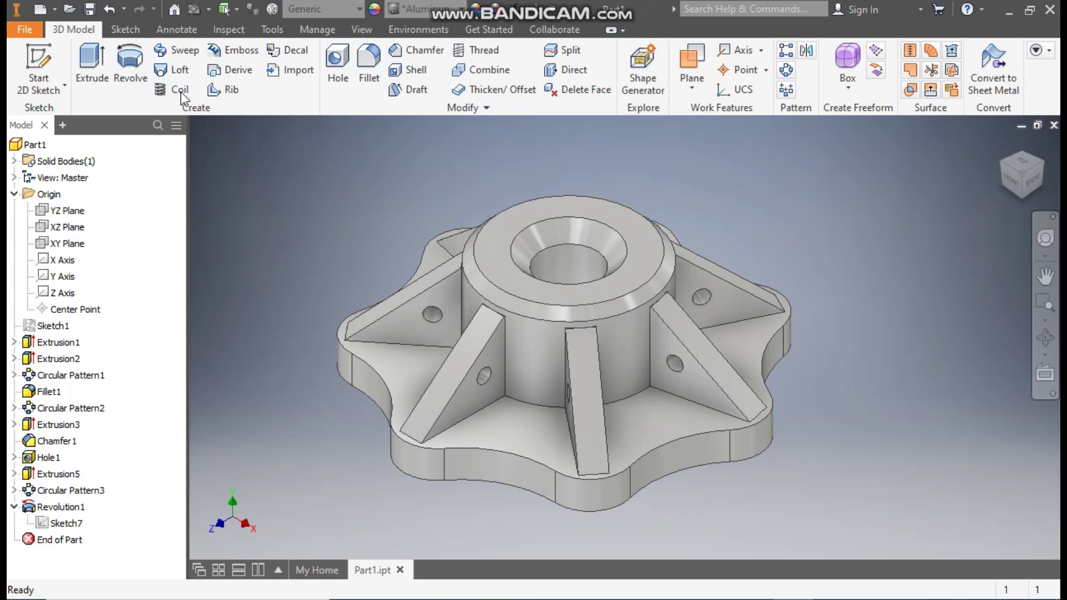
Create a new part, Part2, from the metric Standard (mm).ipt template.
click(39, 8)
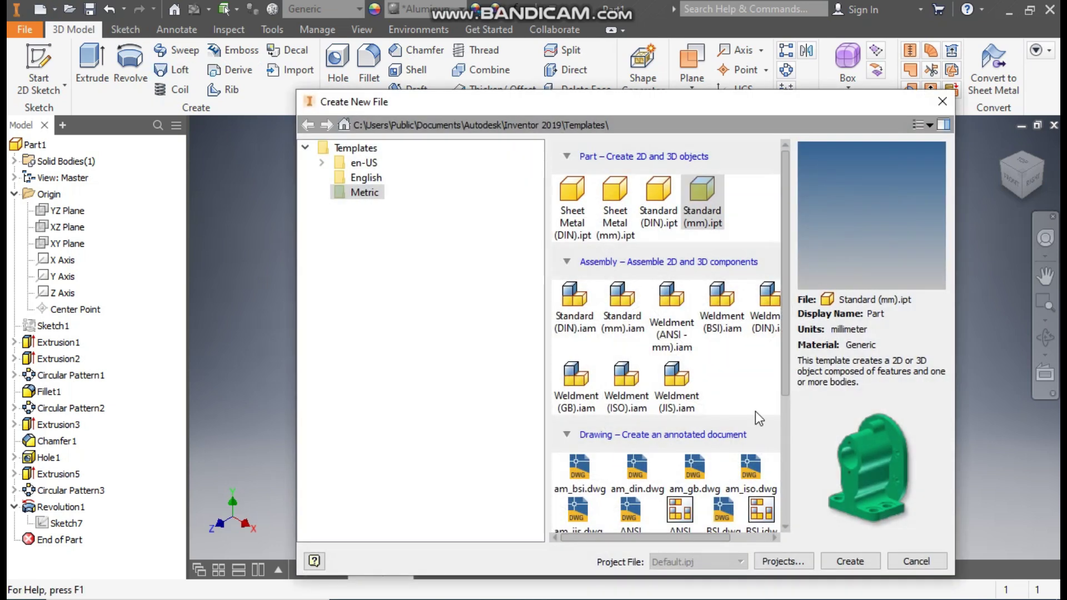
click(699, 189)
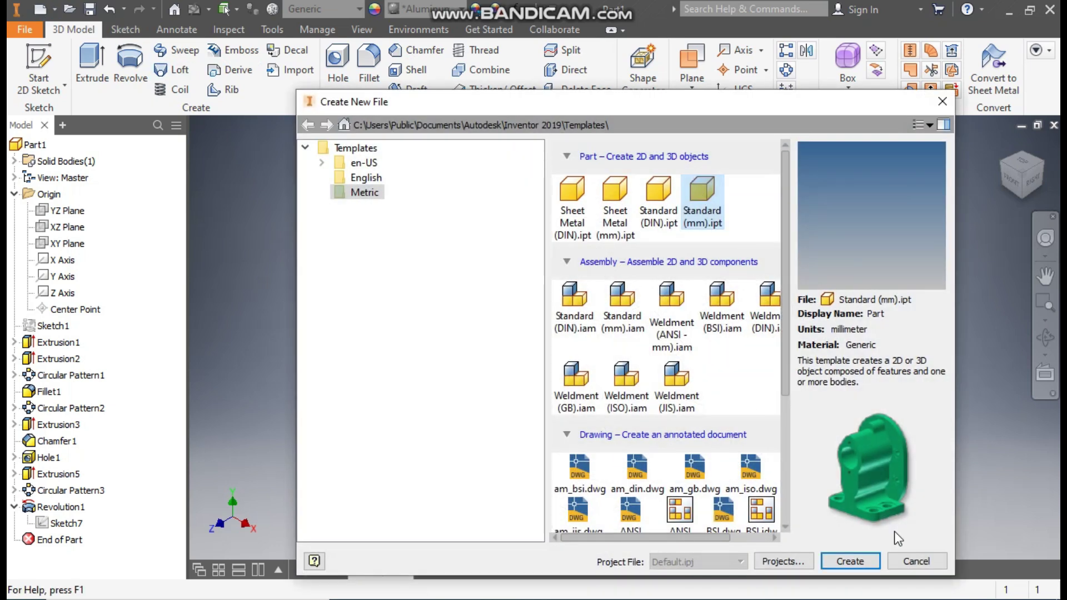
click(849, 560)
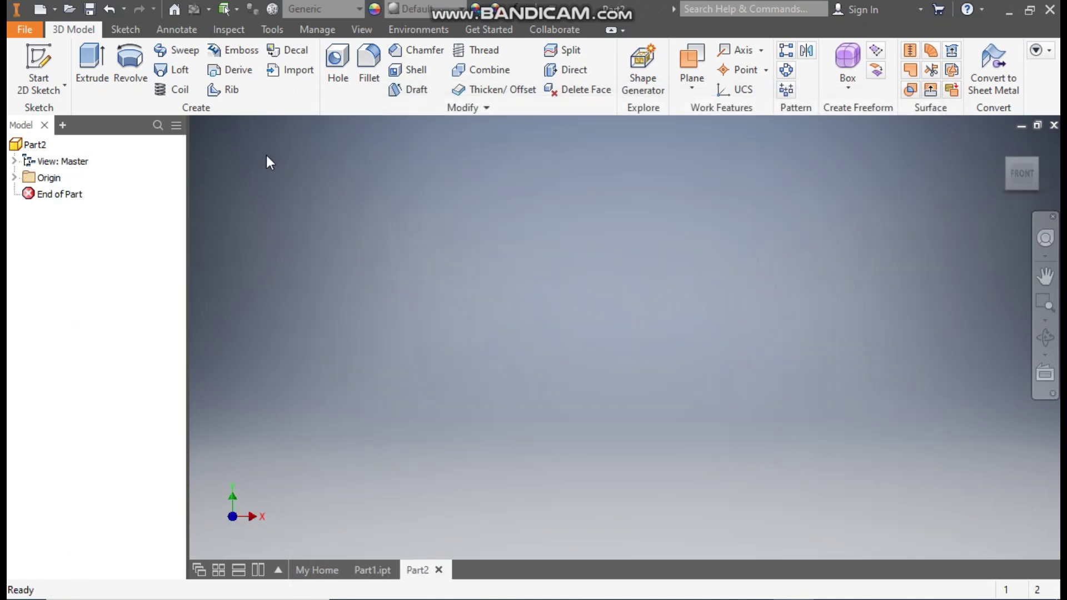
On the XZ plane, draw a 120 mm diameter circle at the origin and finish Sketch1.
click(50, 65)
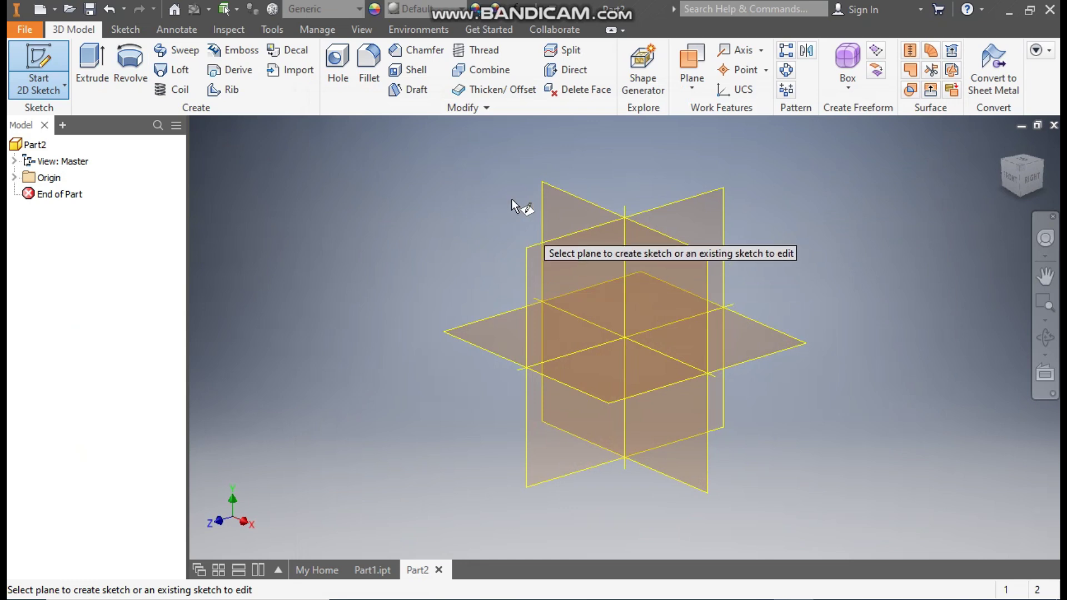
click(482, 339)
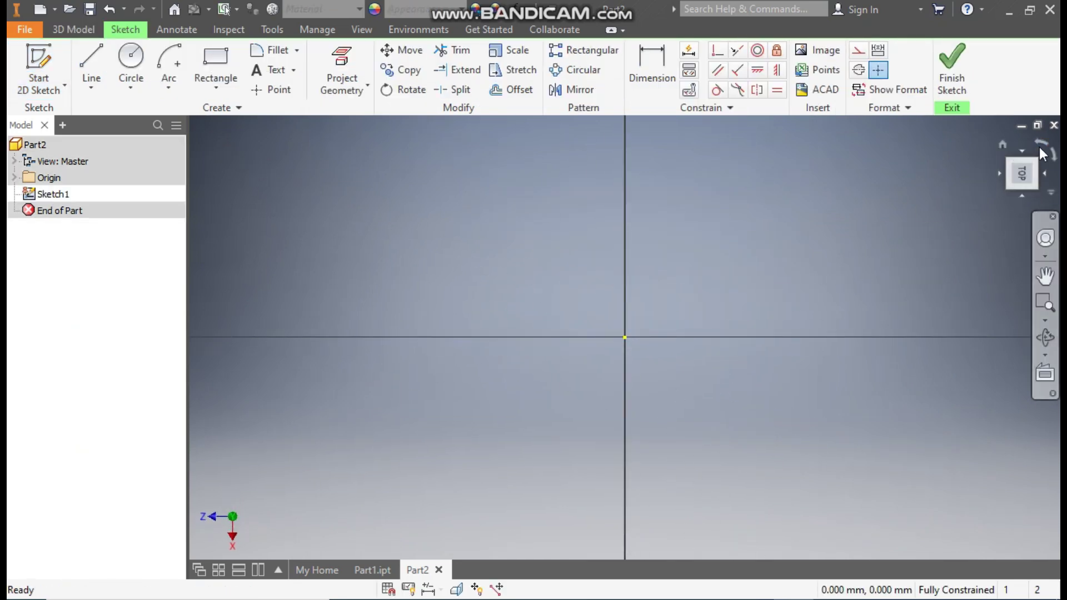
click(1041, 153)
click(134, 61)
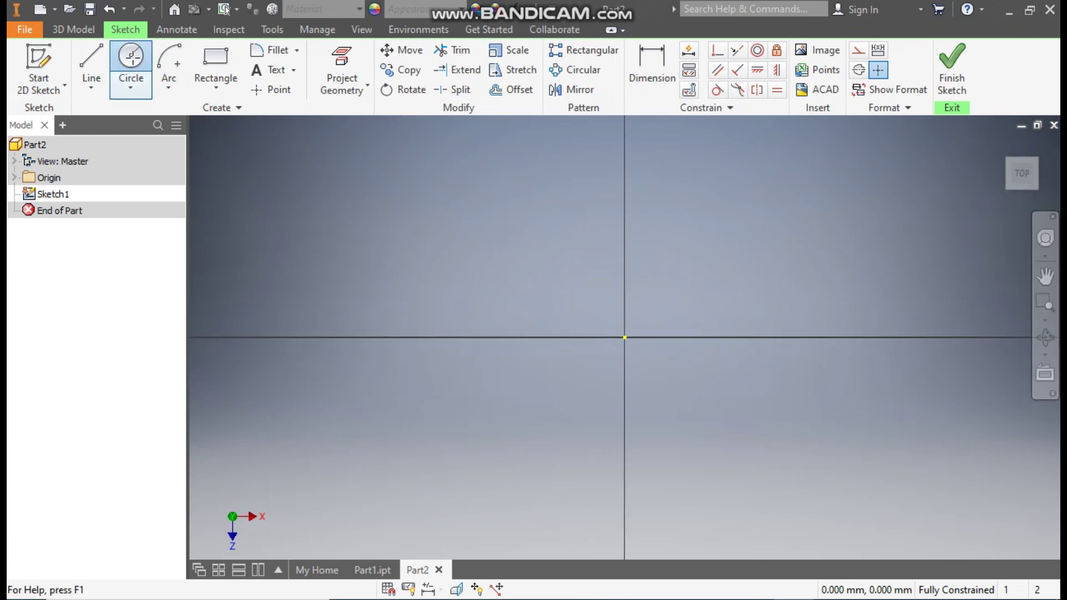
click(625, 337)
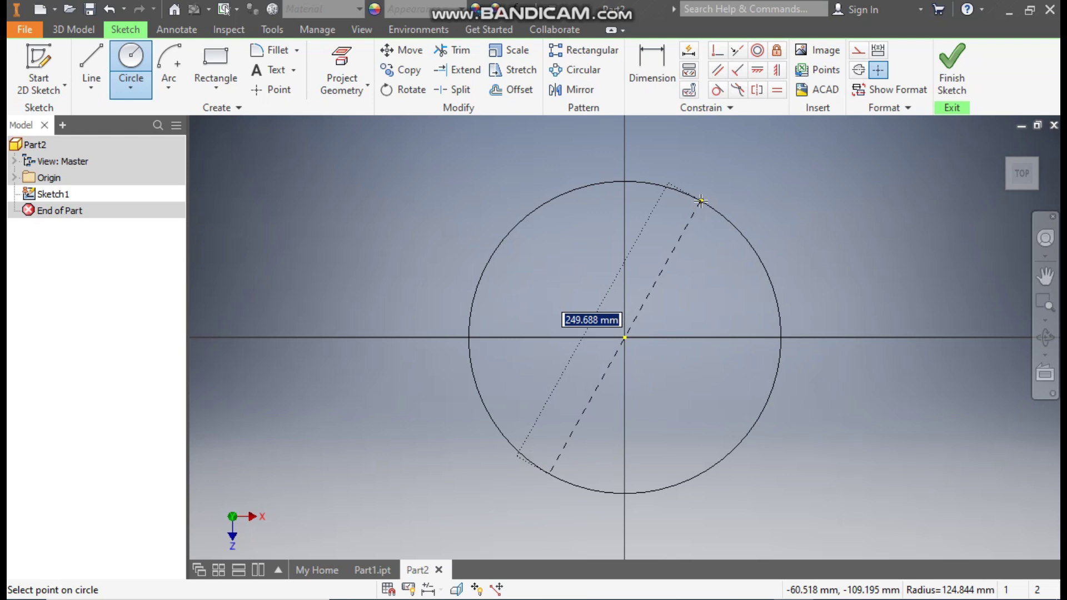
text(120)
key(Return)
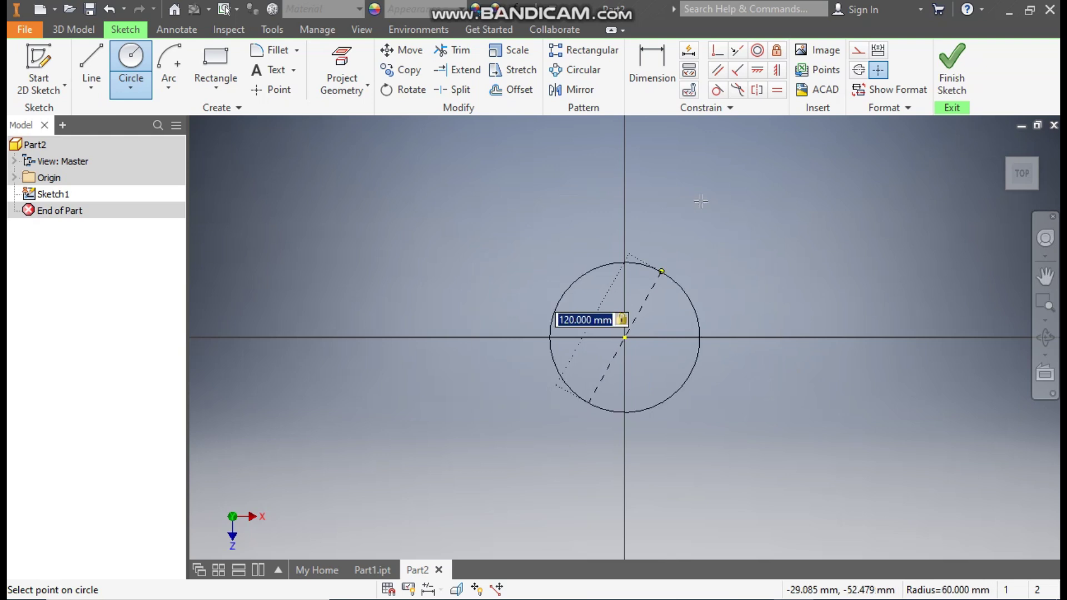
click(952, 69)
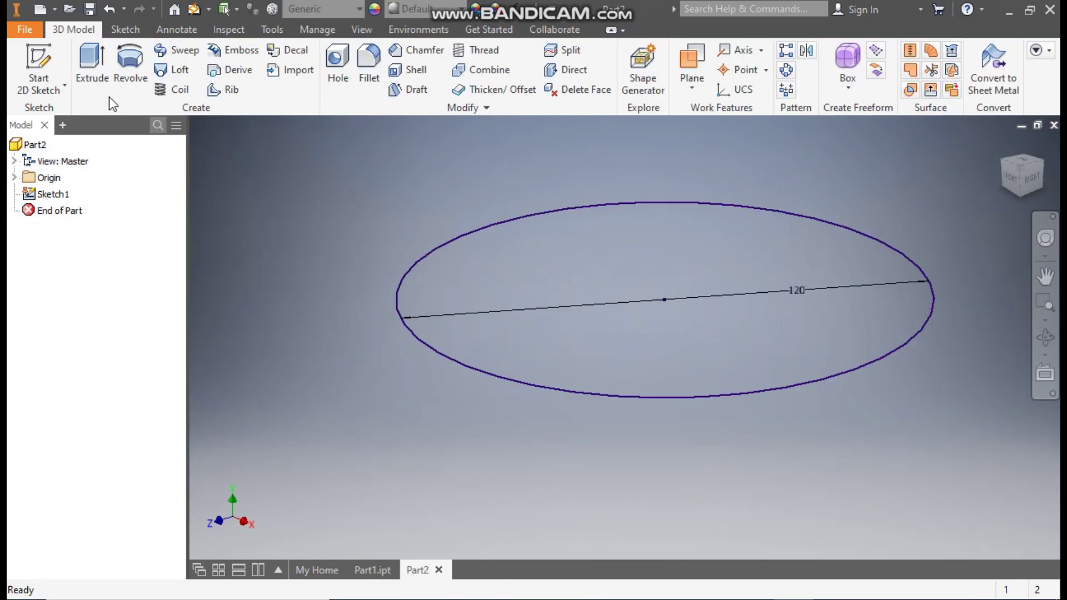
Extrude the 120 mm circle 10 mm into a solid disc.
click(82, 69)
click(295, 204)
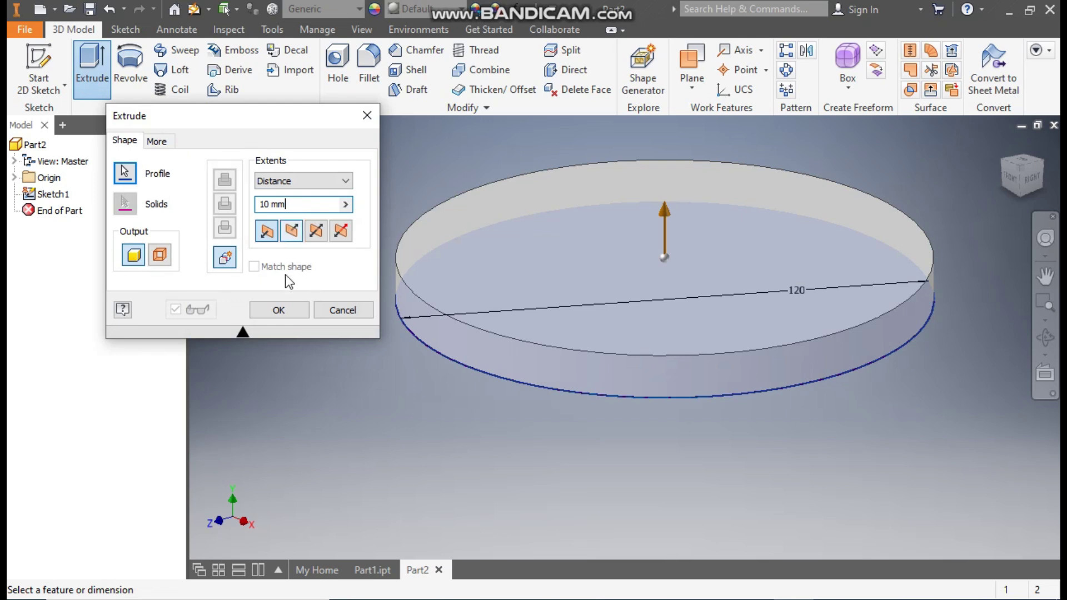
click(279, 310)
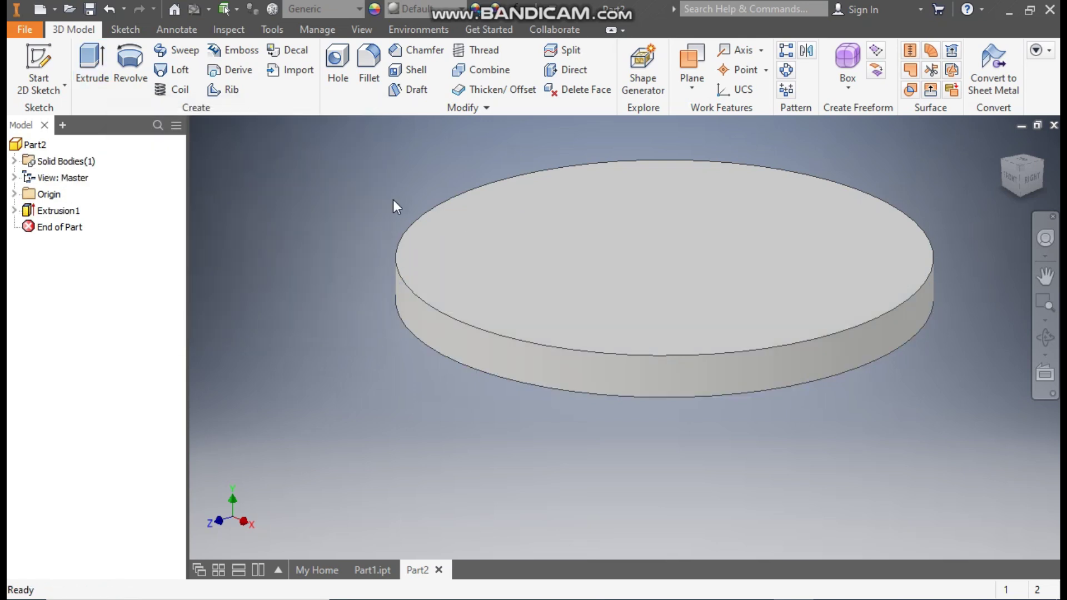
click(770, 205)
Start Sketch2 on the disc's top face and draw a centre-point arc across the circle's upper edge.
click(887, 194)
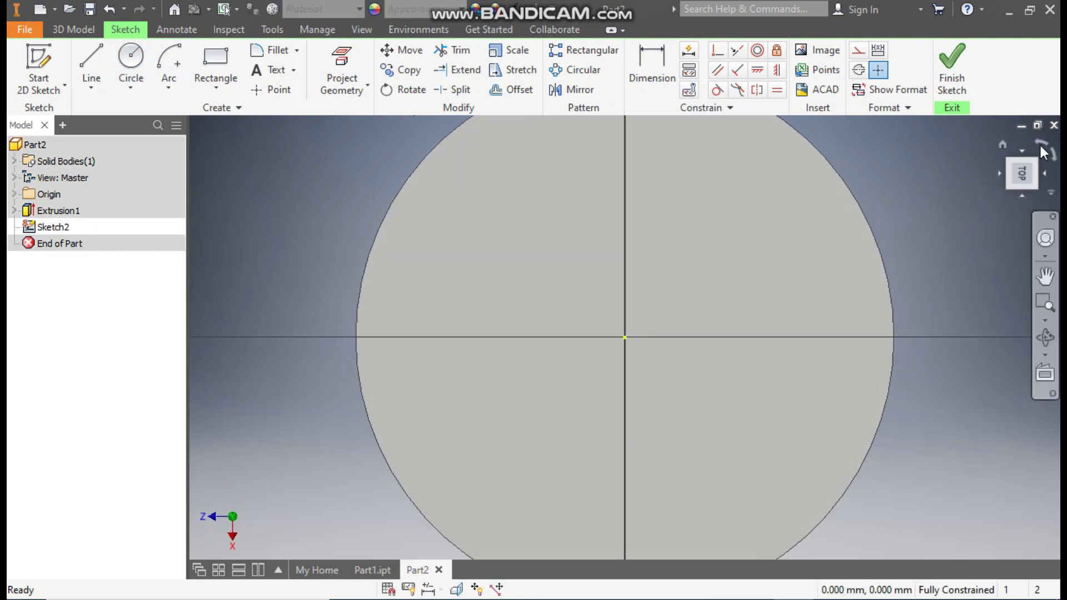
click(1042, 149)
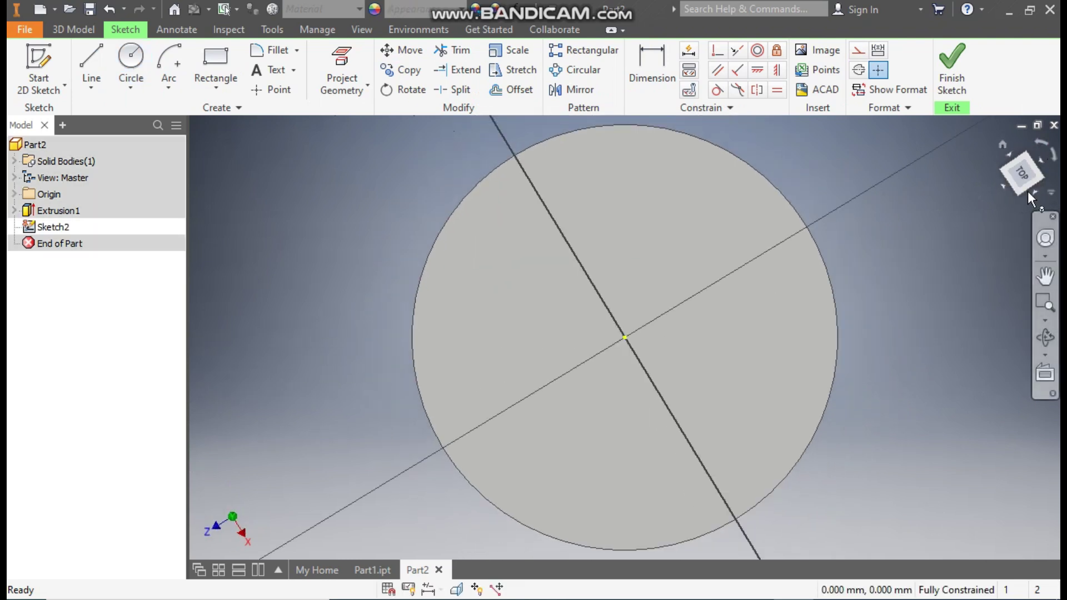
click(172, 87)
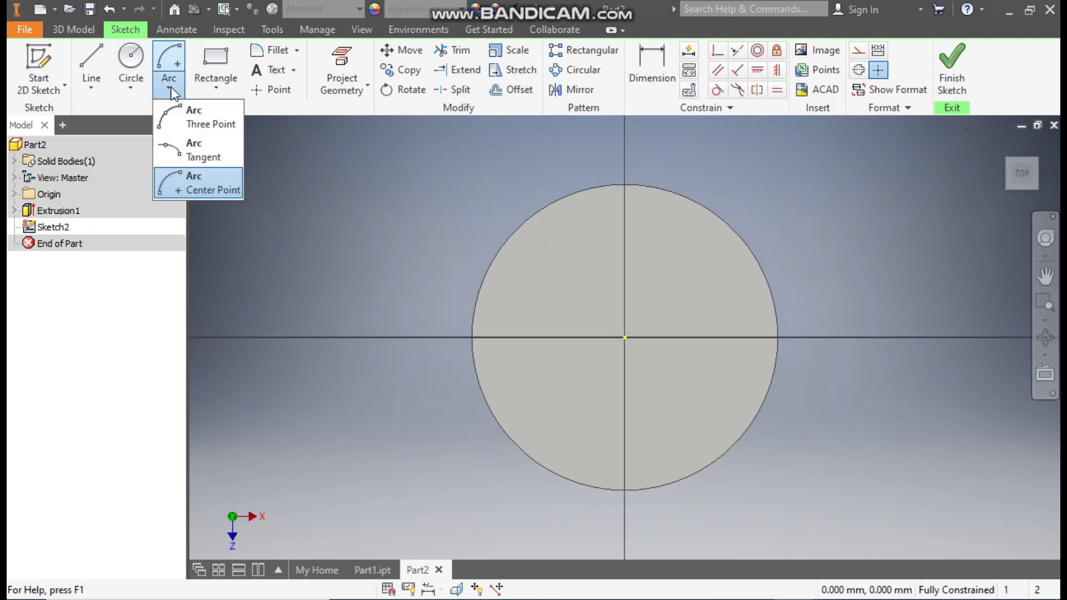
click(202, 185)
middle_drag(703, 202, 639, 245)
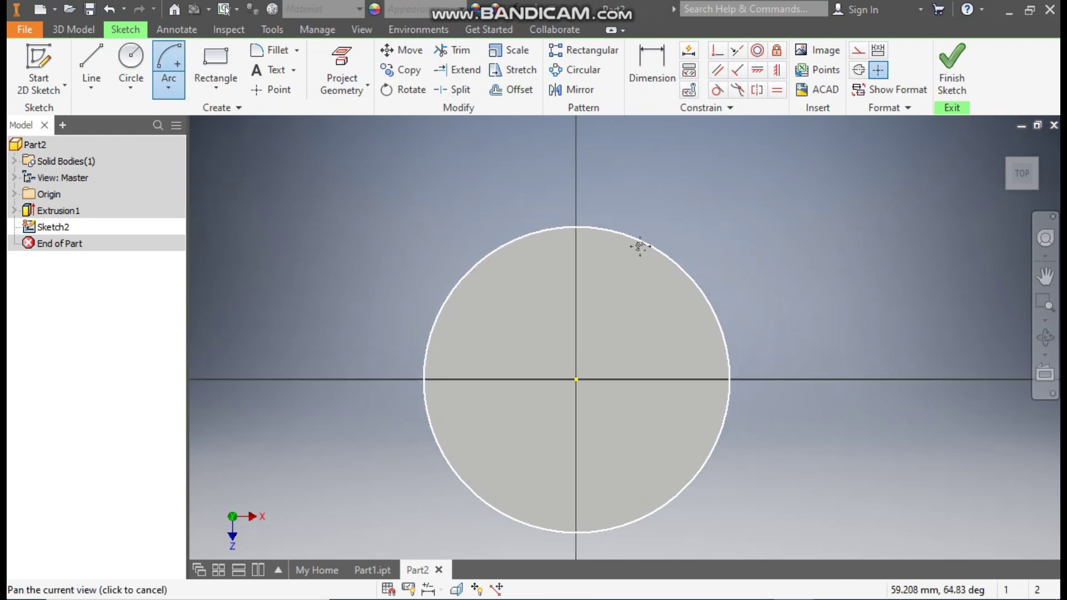
click(576, 161)
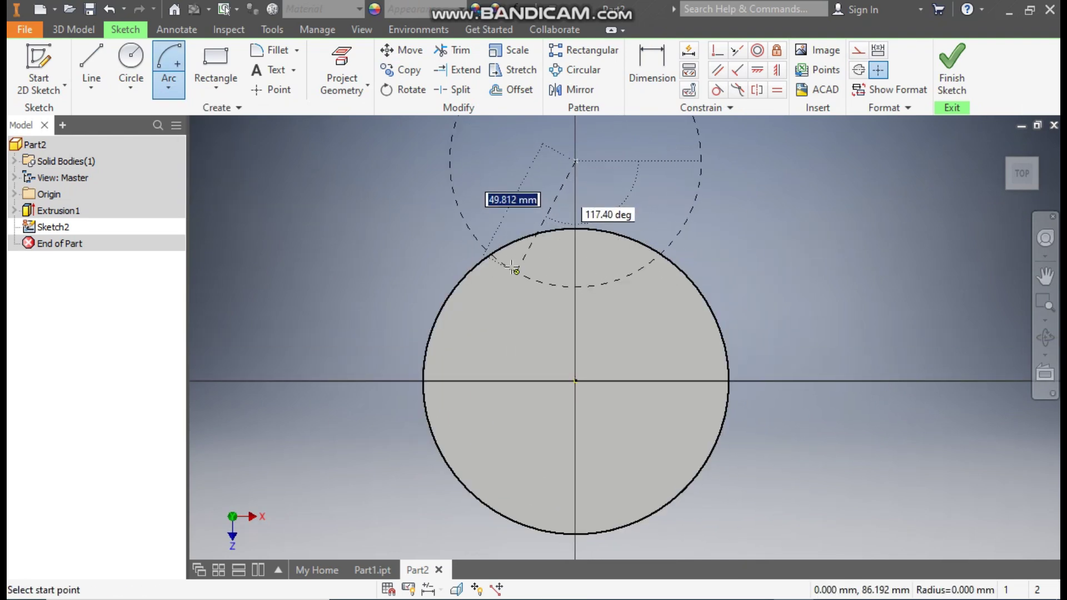
click(491, 255)
click(687, 281)
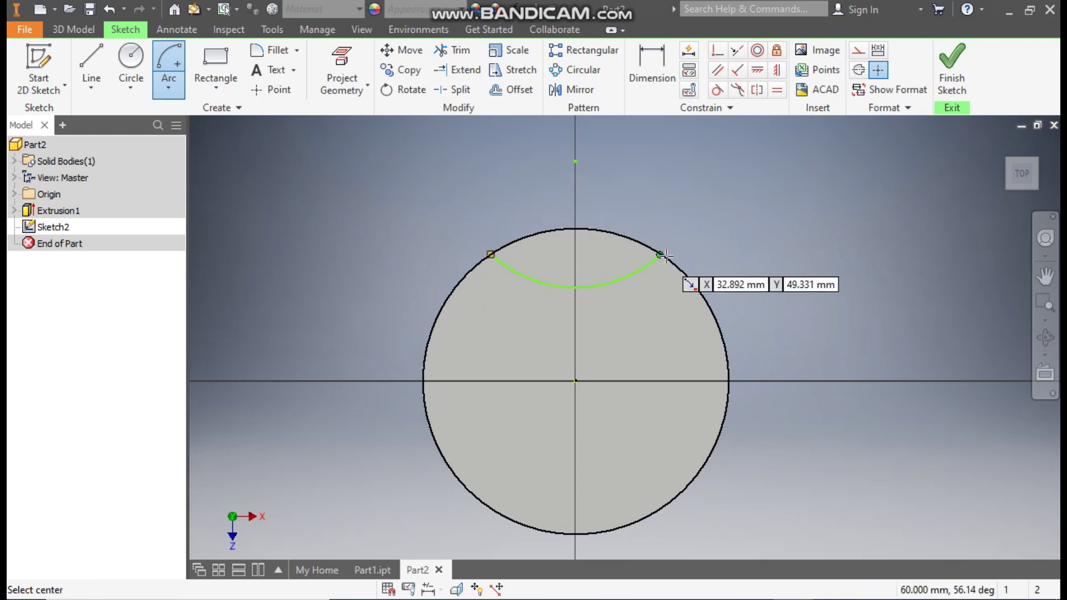
Dimension the arc's radius to 33.
click(662, 69)
click(627, 278)
click(644, 318)
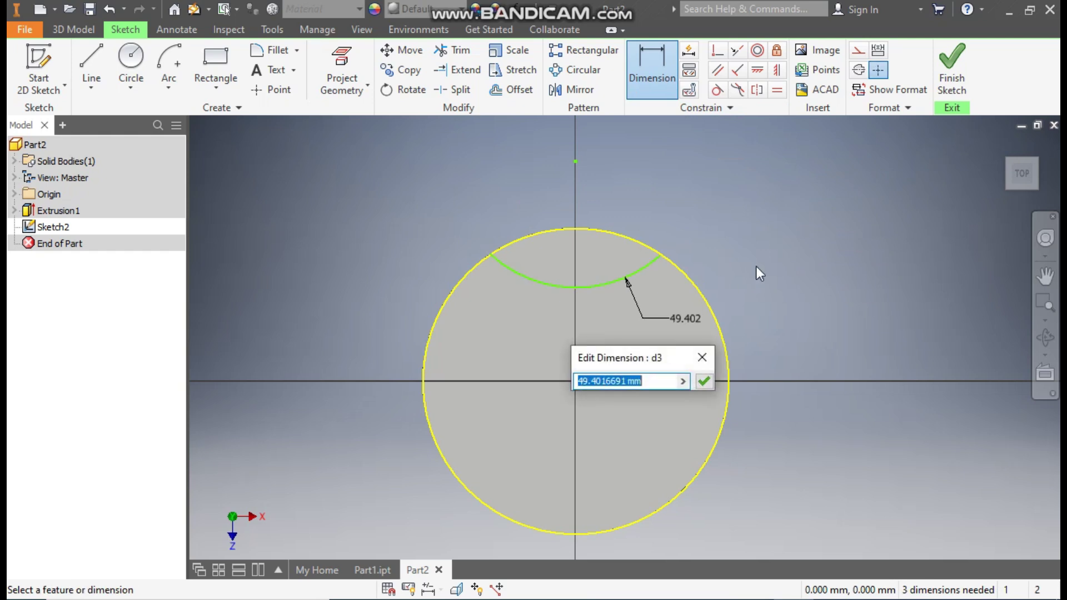
text(33)
key(Return)
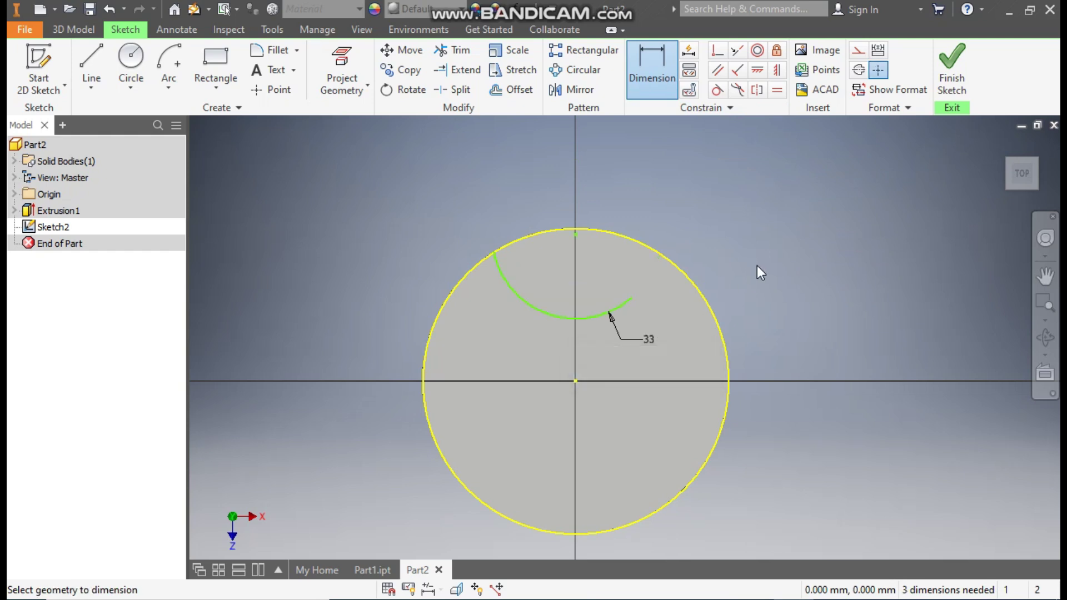
Constrain the arc centre vertical to the origin and the arc perpendicular to the circle.
click(776, 74)
click(576, 235)
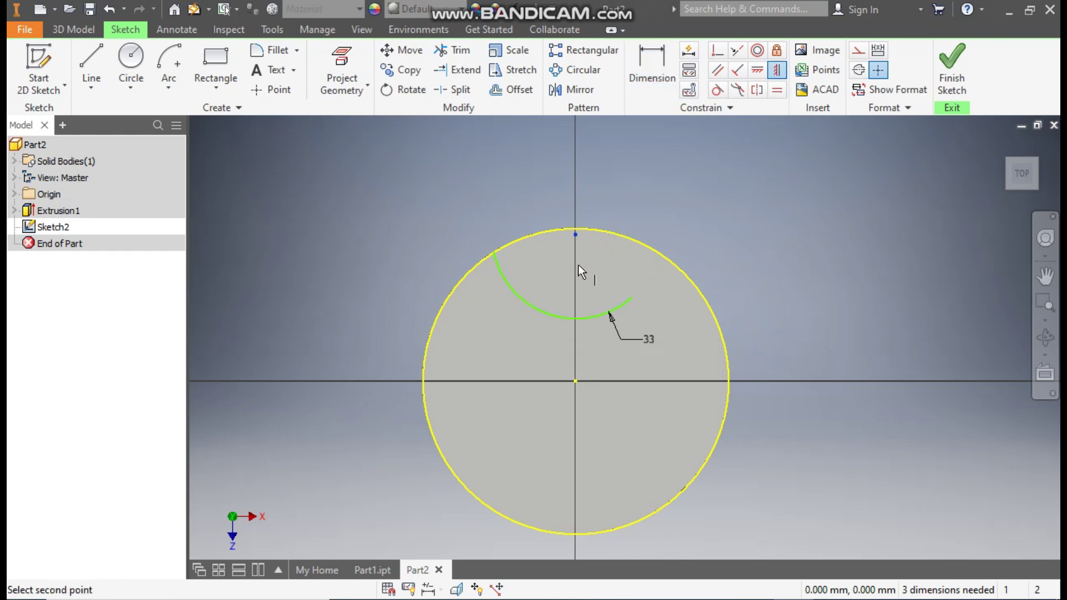
click(576, 382)
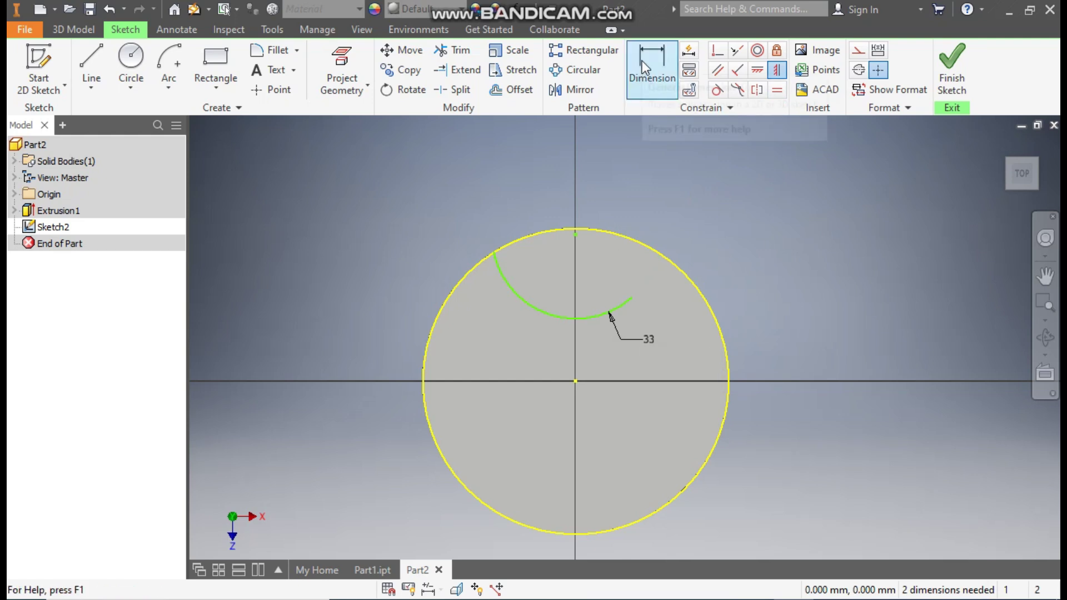
click(719, 54)
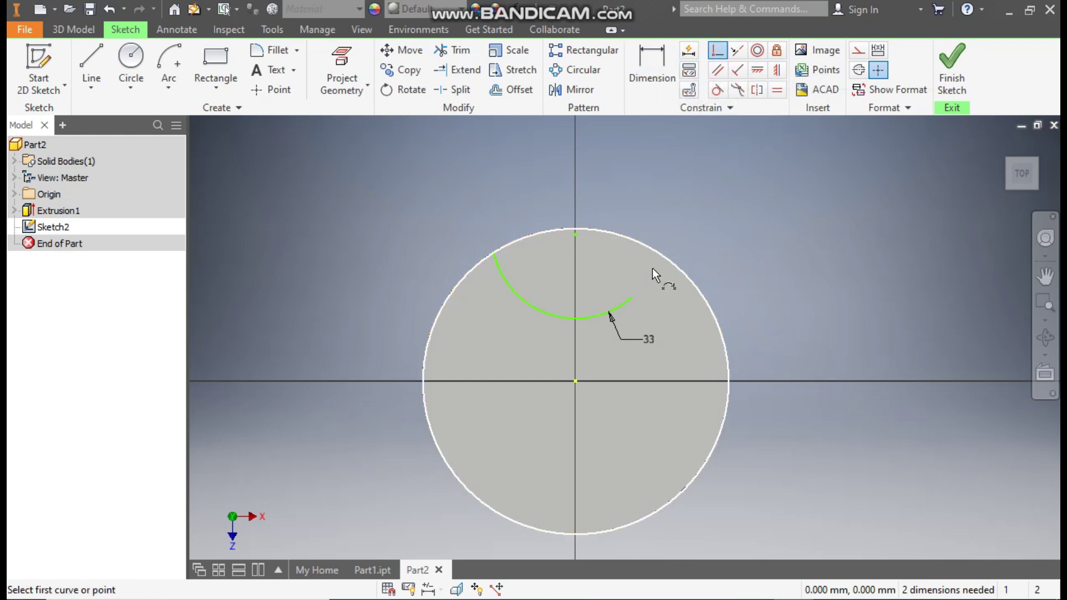
click(635, 300)
click(641, 245)
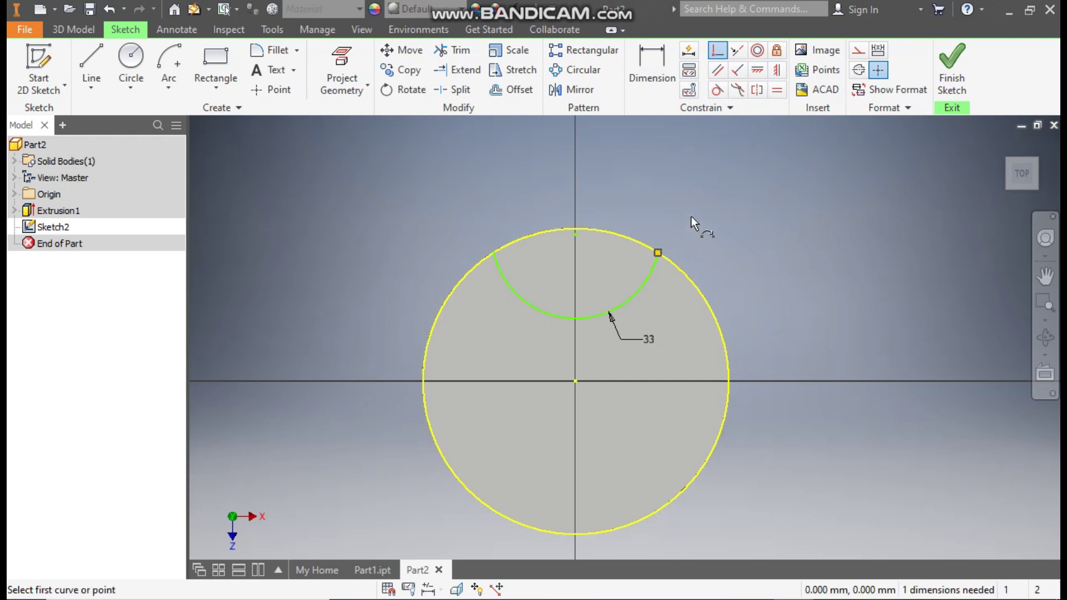
key(Escape)
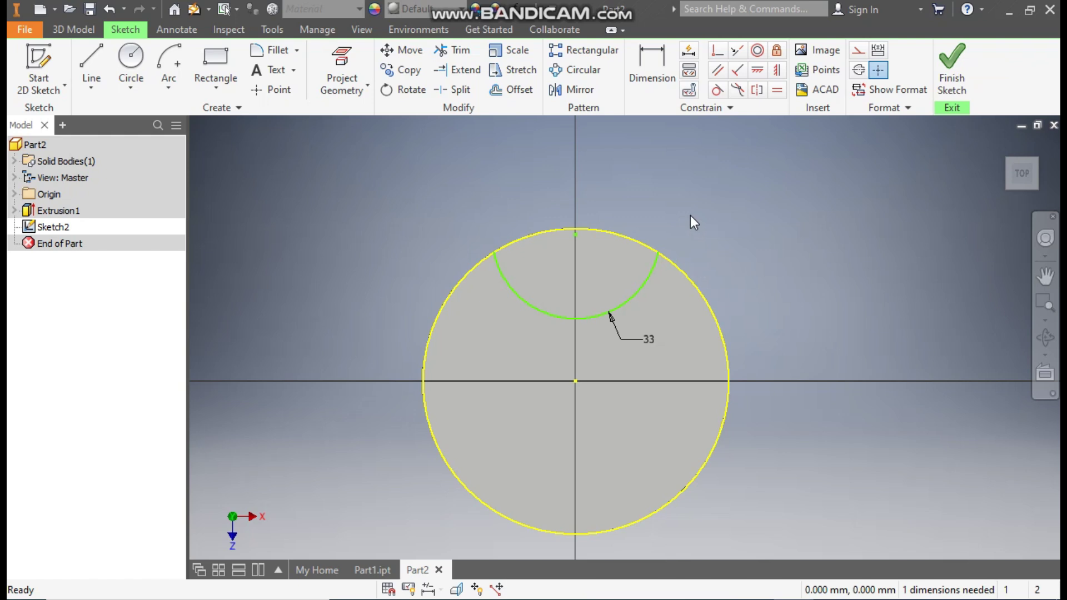
drag(575, 236, 576, 210)
Dimension the arc centre 83 from the origin.
click(666, 71)
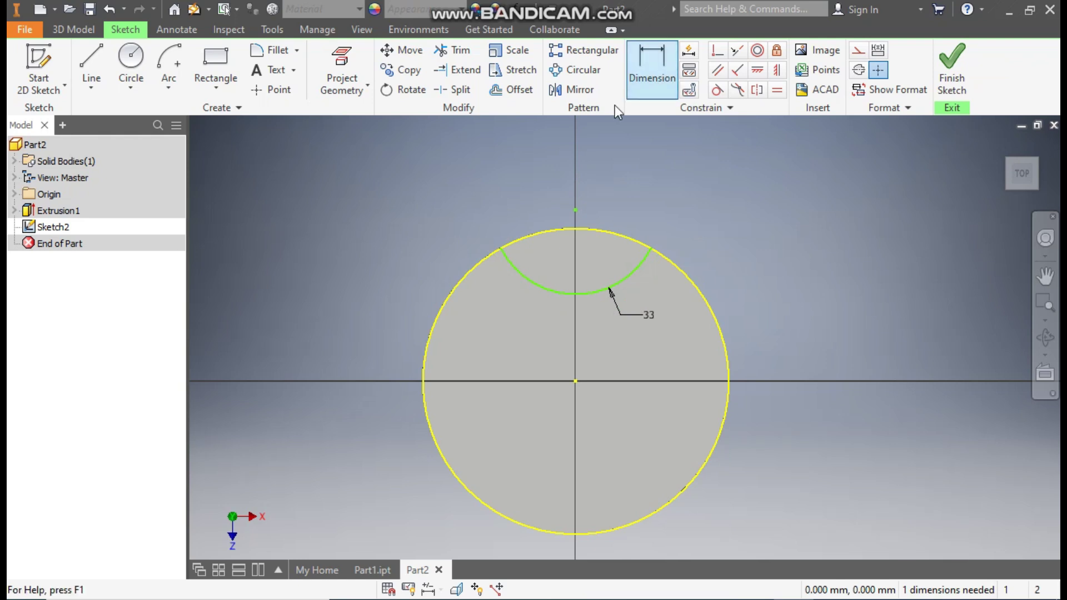
click(576, 381)
click(765, 312)
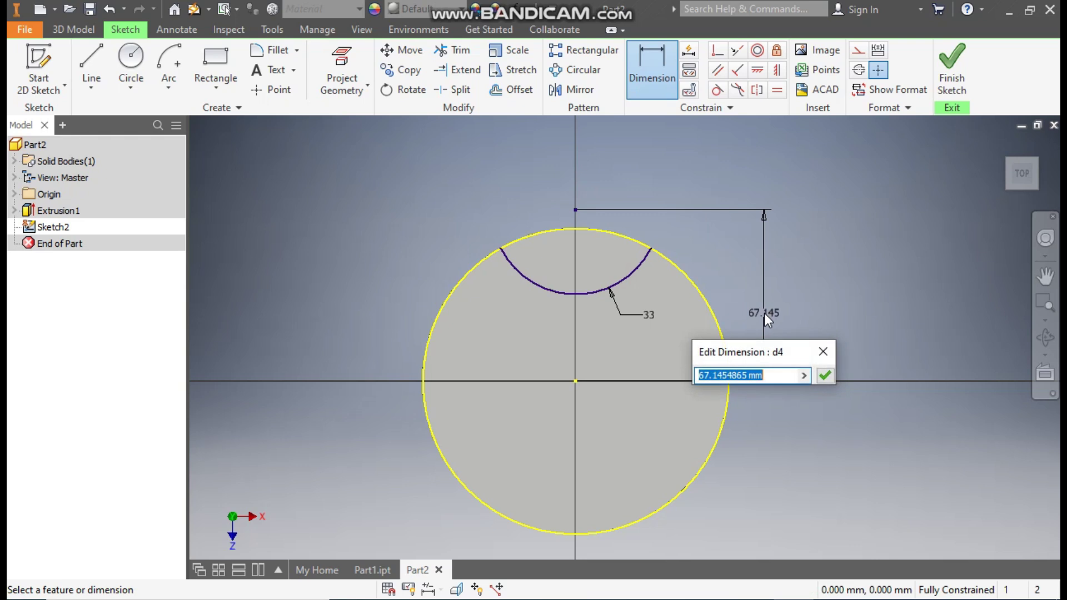
text(83)
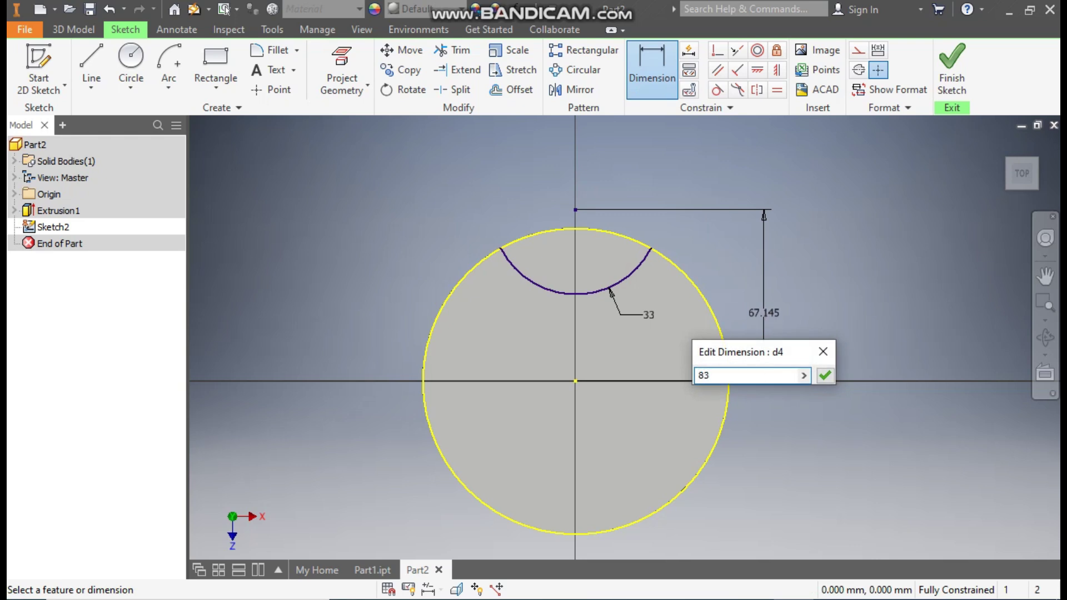
key(Return)
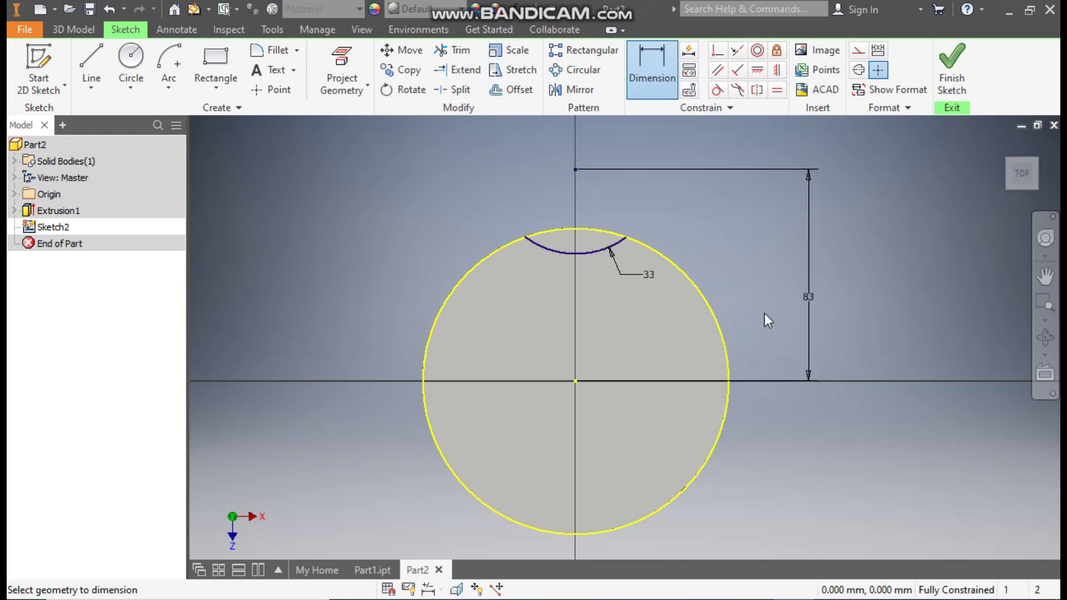
Cancel the started extrusion and view the disc and its 33 arc from the top.
click(76, 33)
click(89, 59)
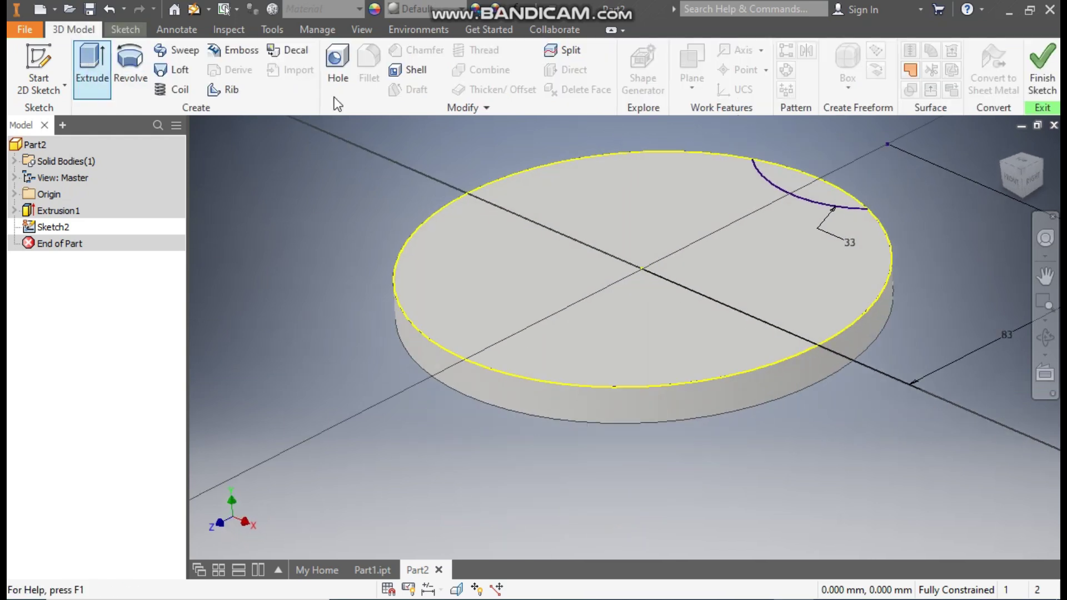
click(850, 195)
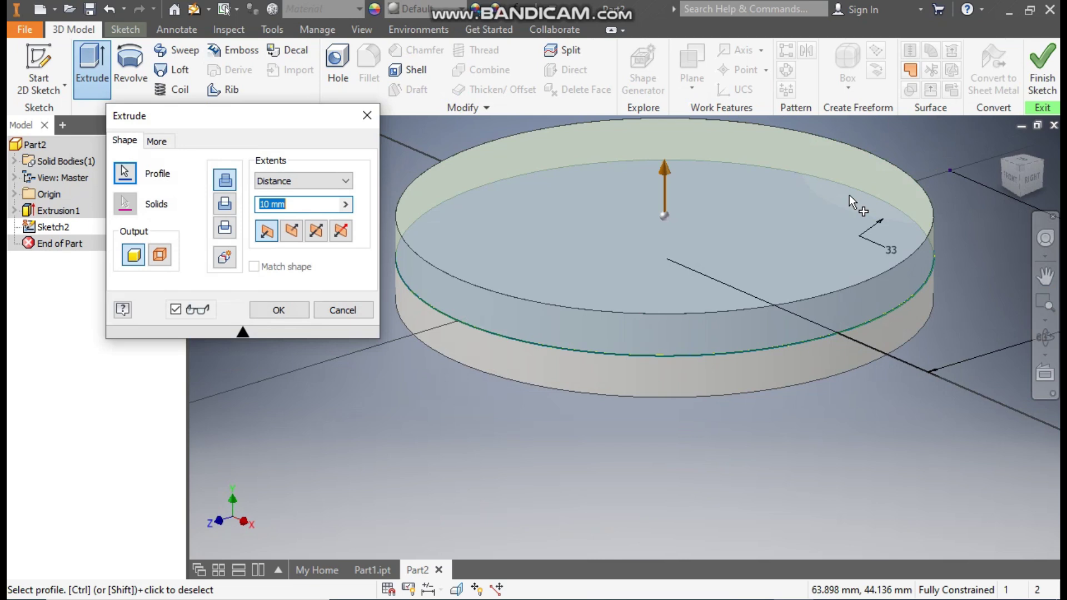
click(359, 310)
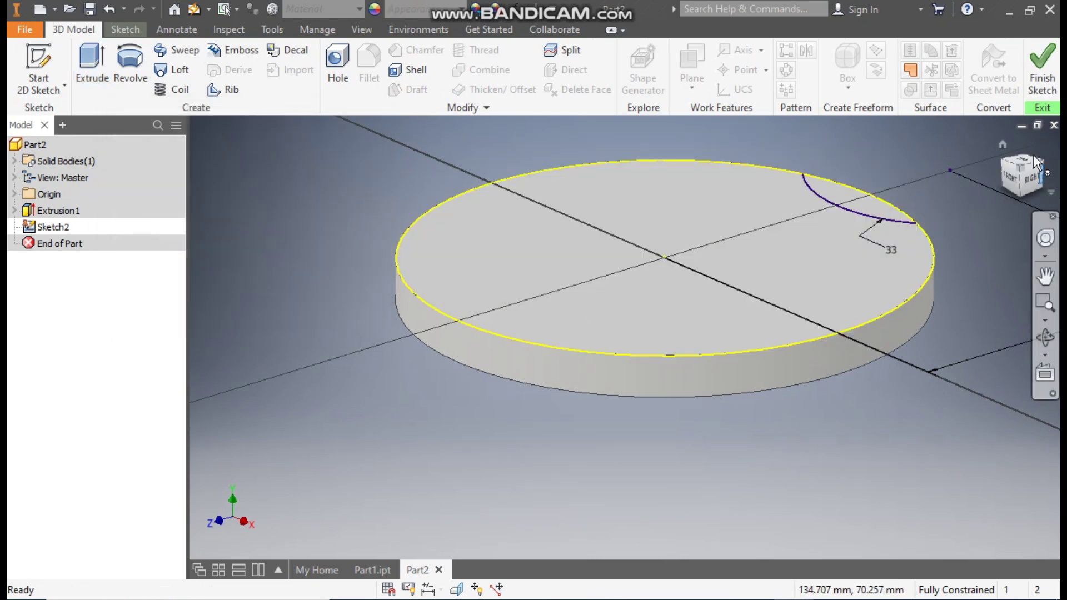
click(1023, 157)
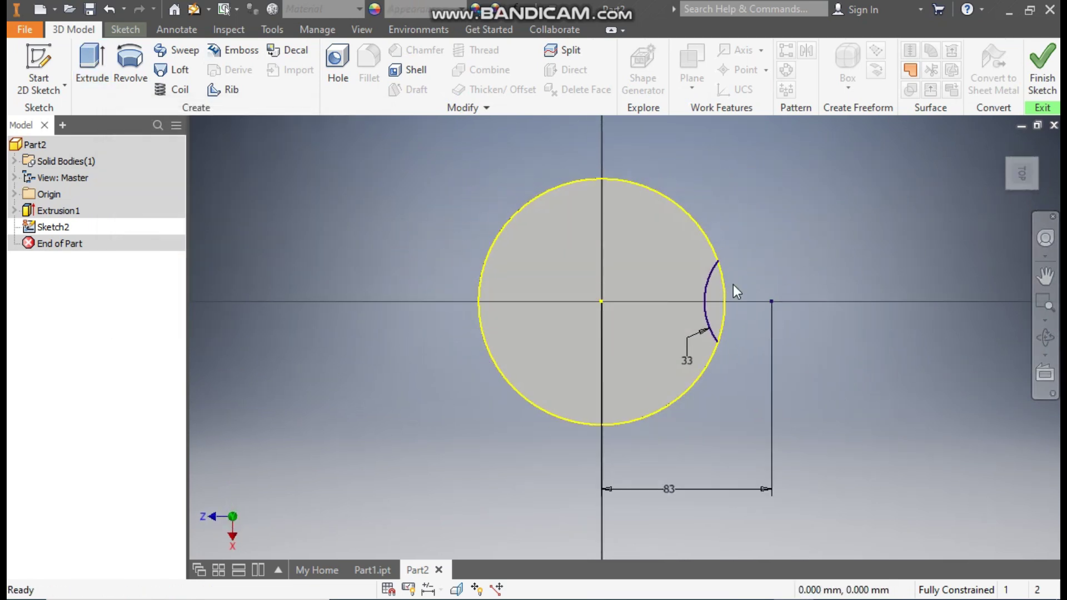
Convert the large 120 mm sketch circle to construction geometry.
click(126, 32)
click(859, 51)
click(694, 207)
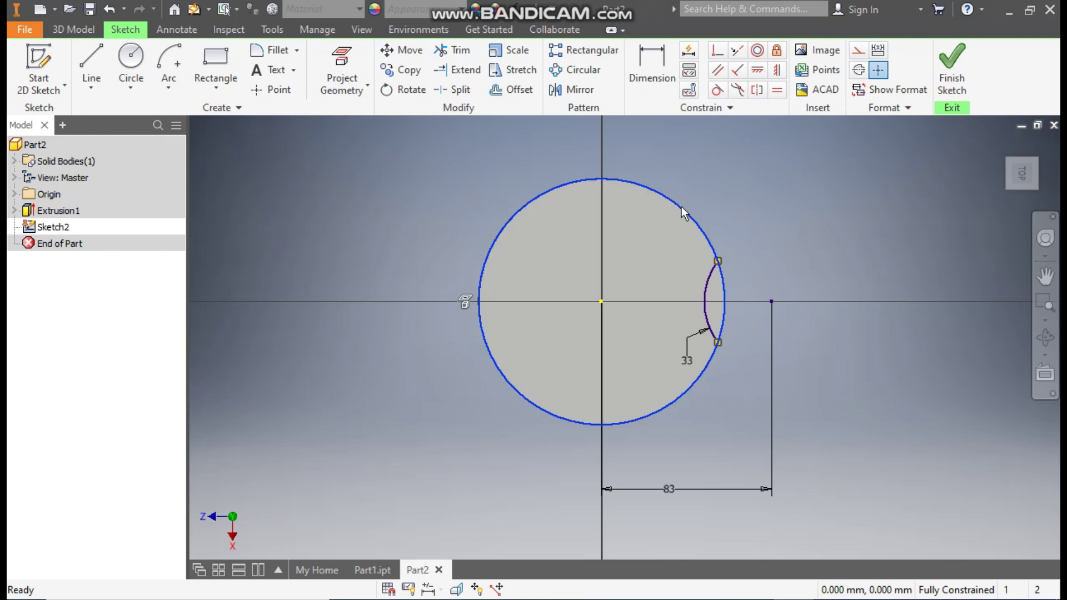
click(859, 53)
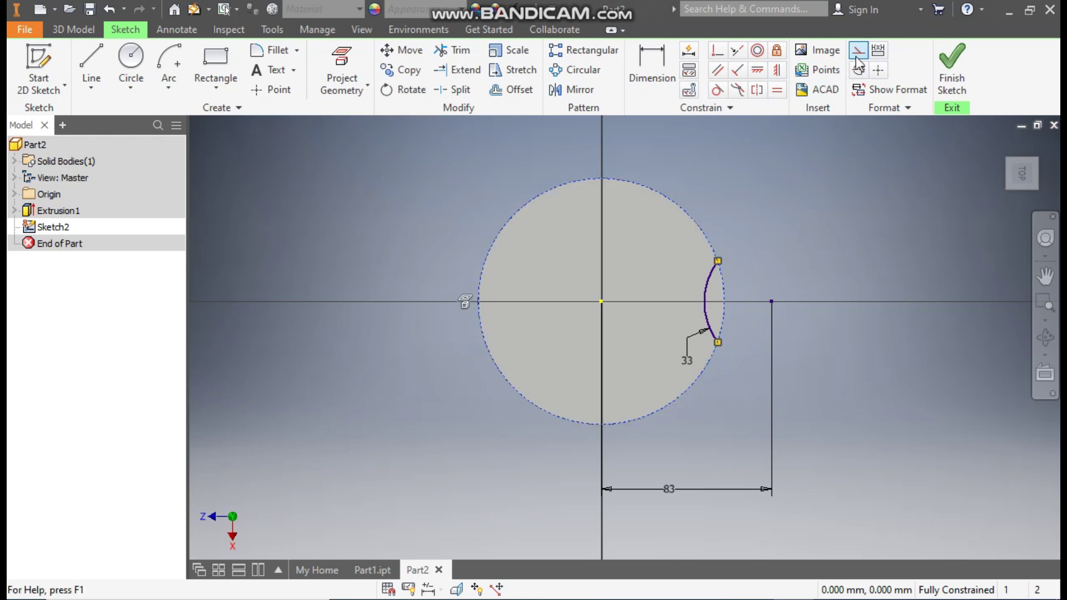
click(1024, 173)
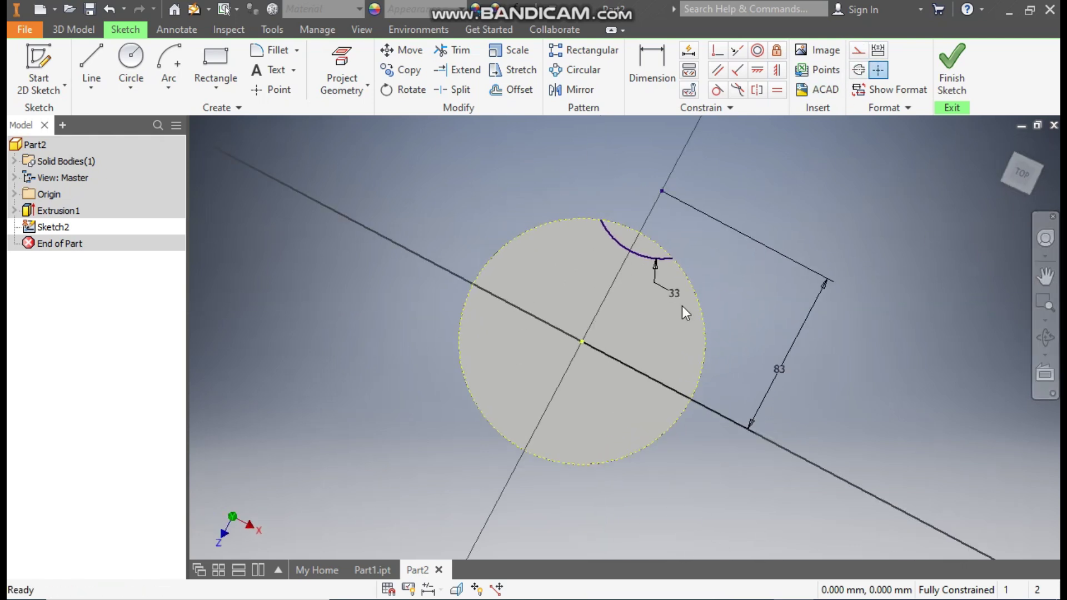
Draw an origin-centred arc joining the 33 arc's ends into a lens profile, and finish the sketch.
click(172, 92)
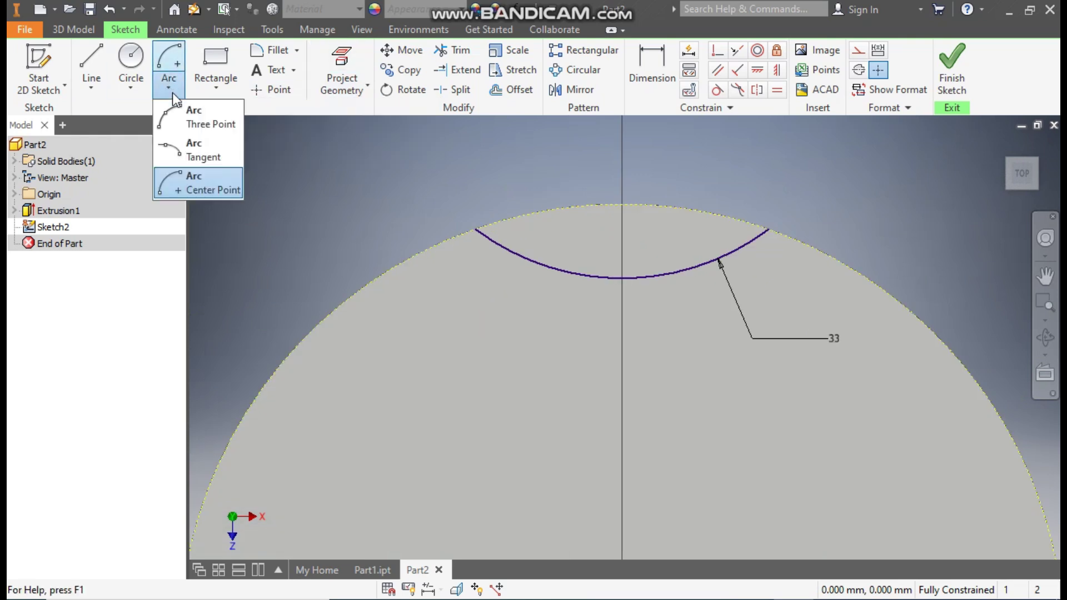
click(212, 185)
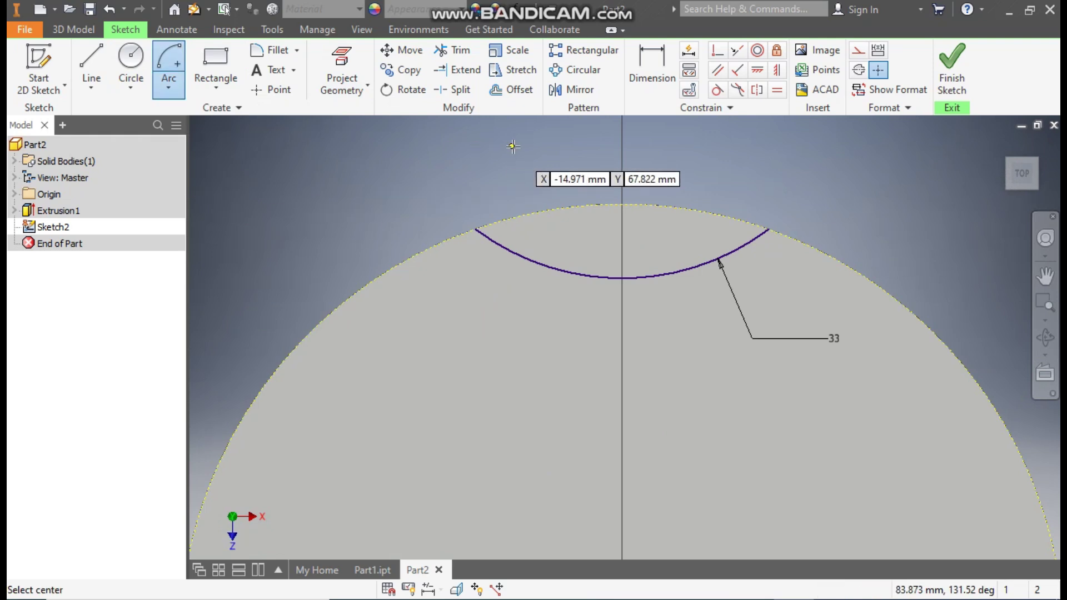
scroll(642, 395, down, 2)
click(577, 442)
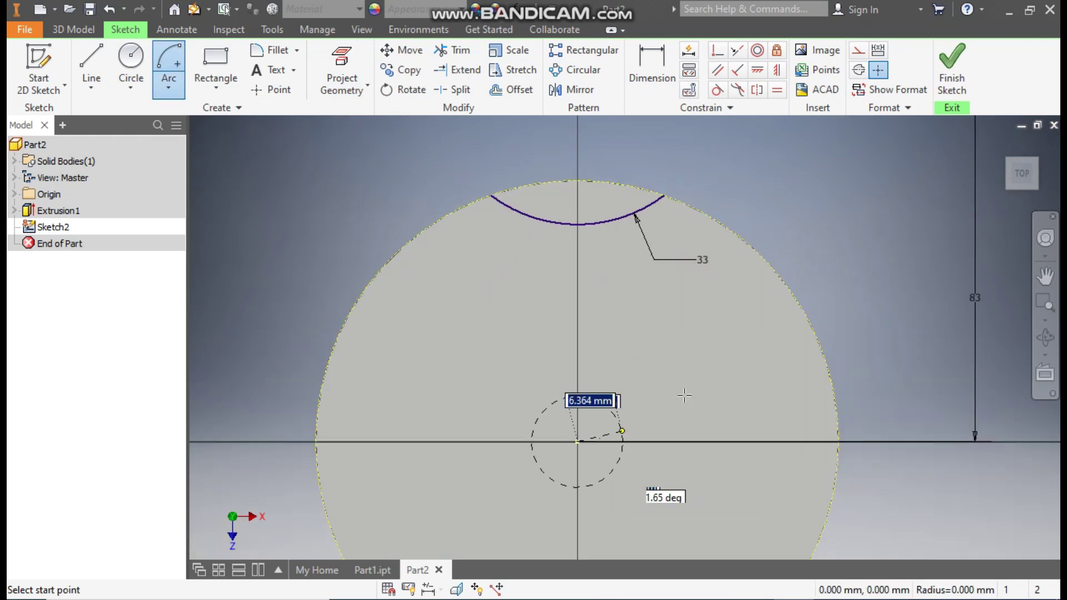
click(491, 195)
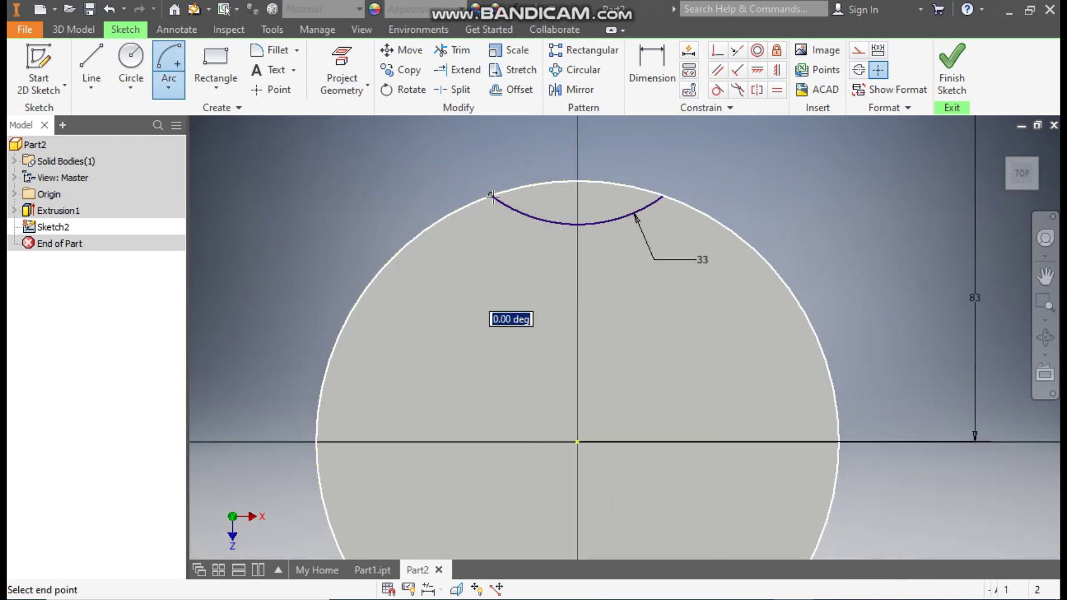
click(663, 195)
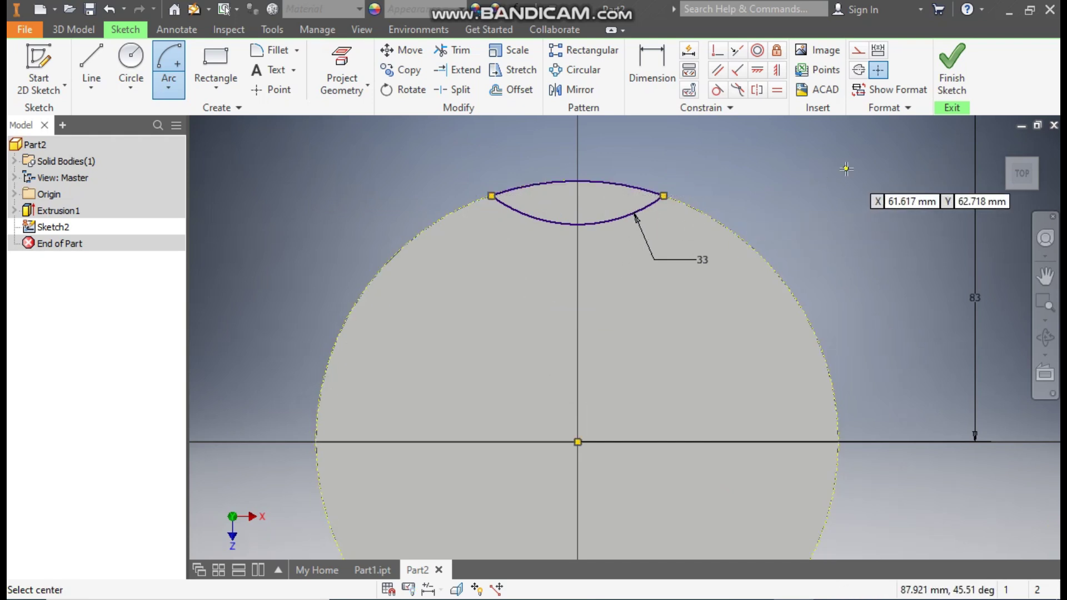
click(952, 64)
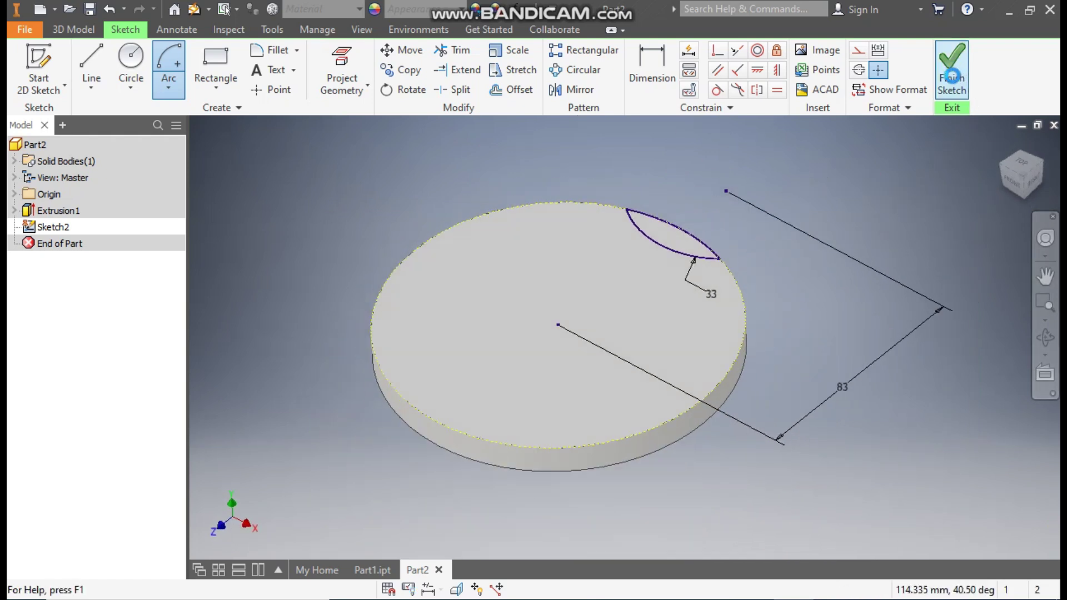
Extrude-cut the lens profile to notch the disc's rim.
click(92, 71)
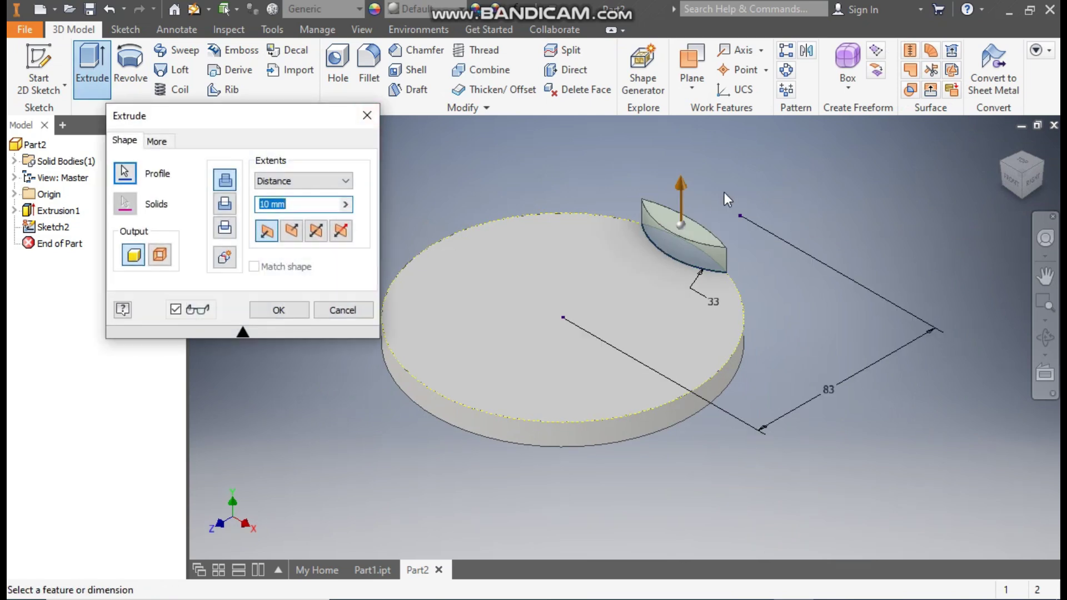
click(224, 204)
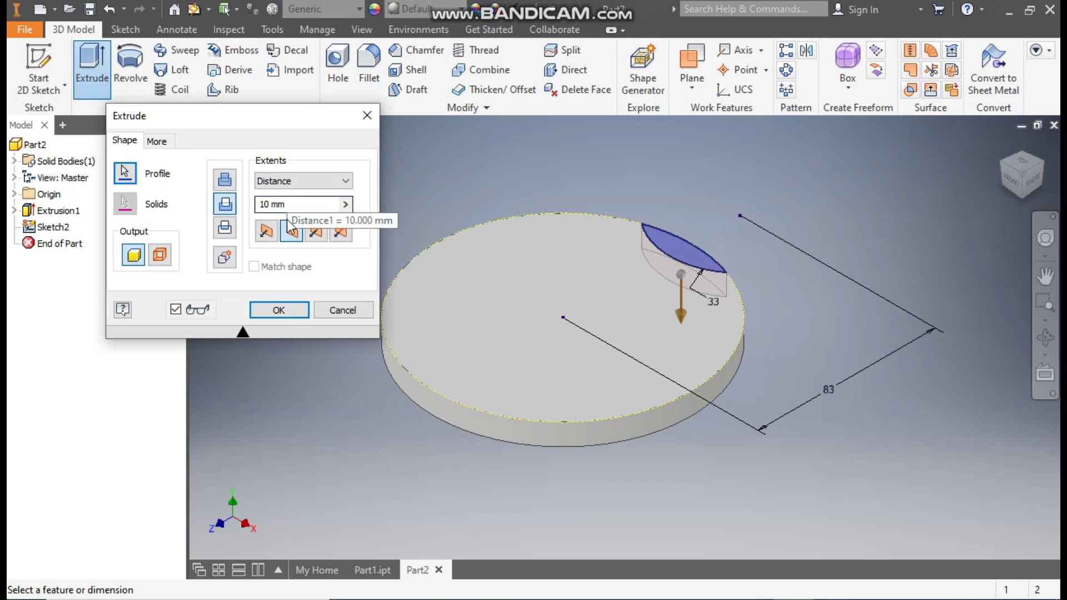
click(298, 309)
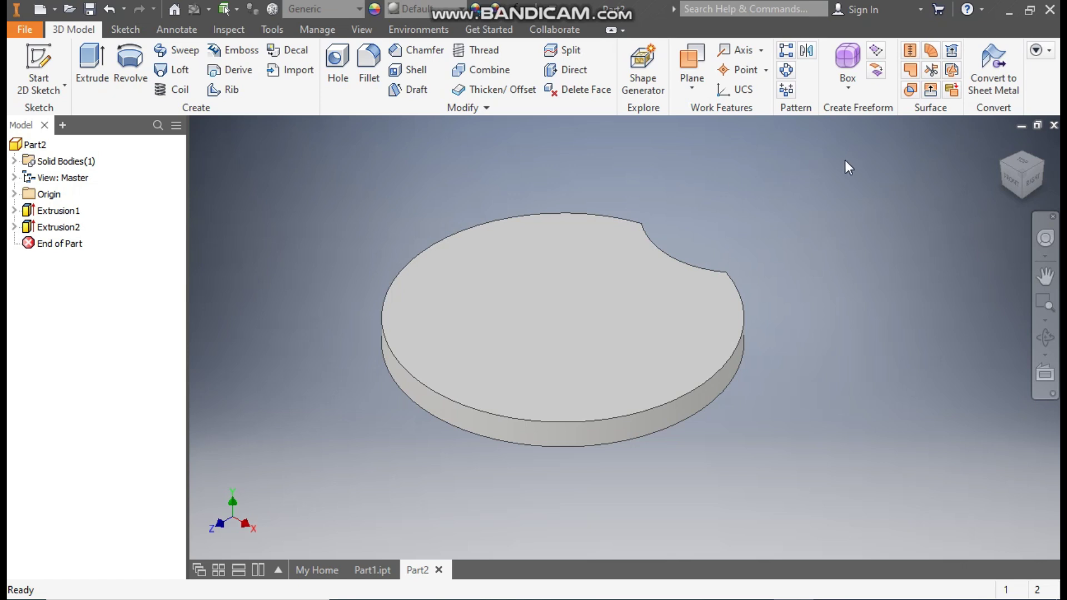
Pattern the Extrusion2 notch 7 times around the disc's edge as the axis.
click(787, 71)
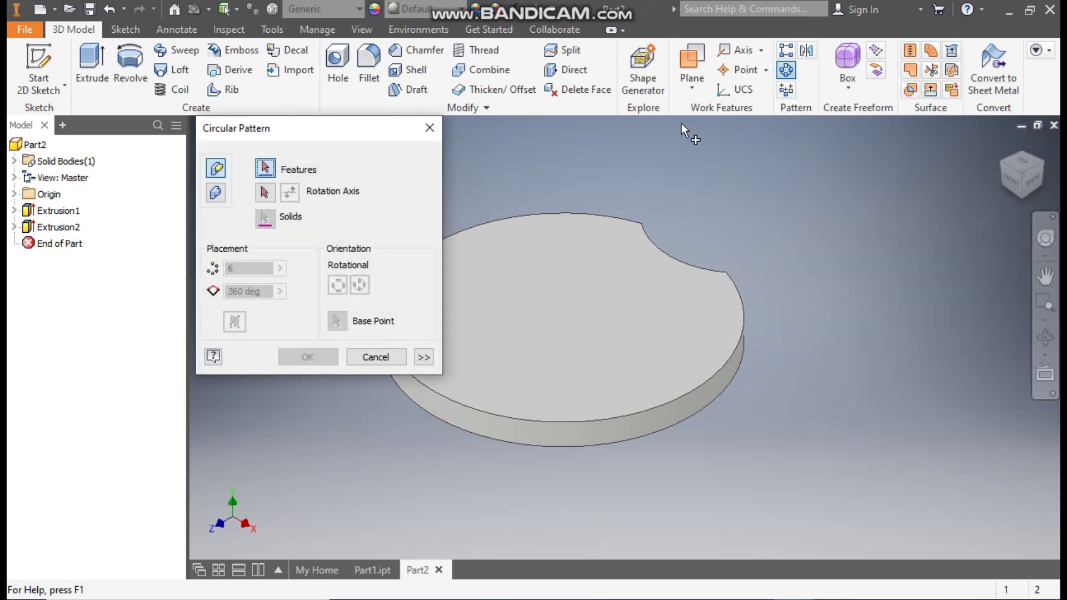
click(59, 227)
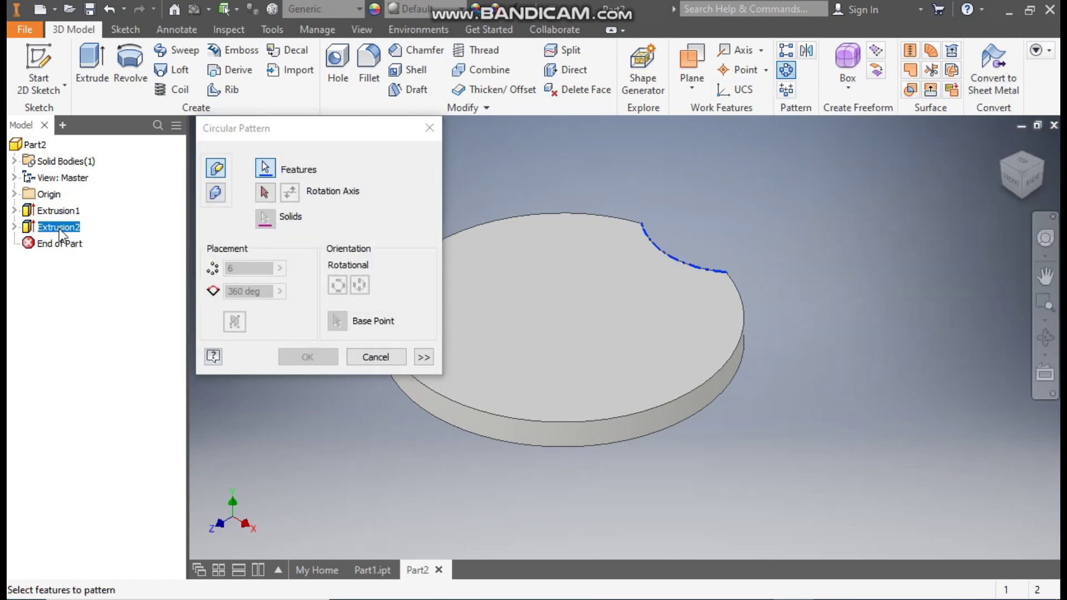
click(265, 192)
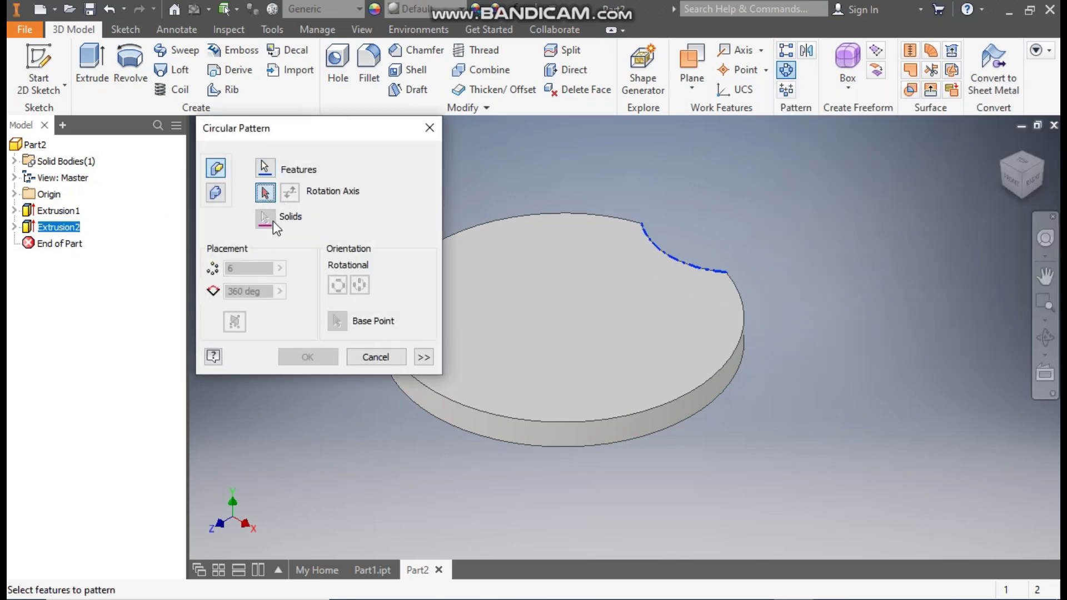
click(545, 430)
text(7)
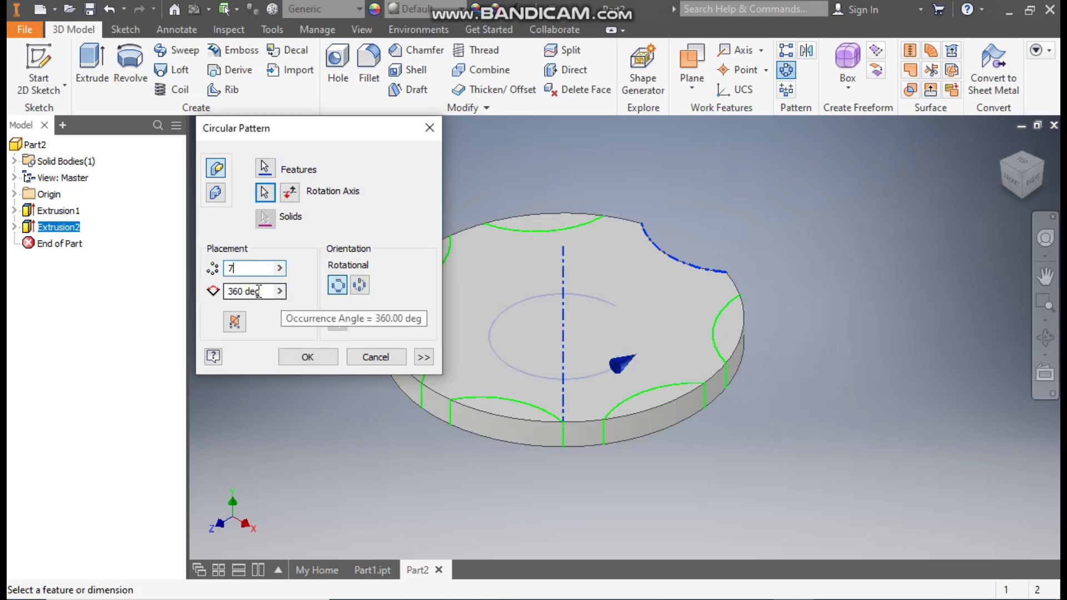
click(309, 358)
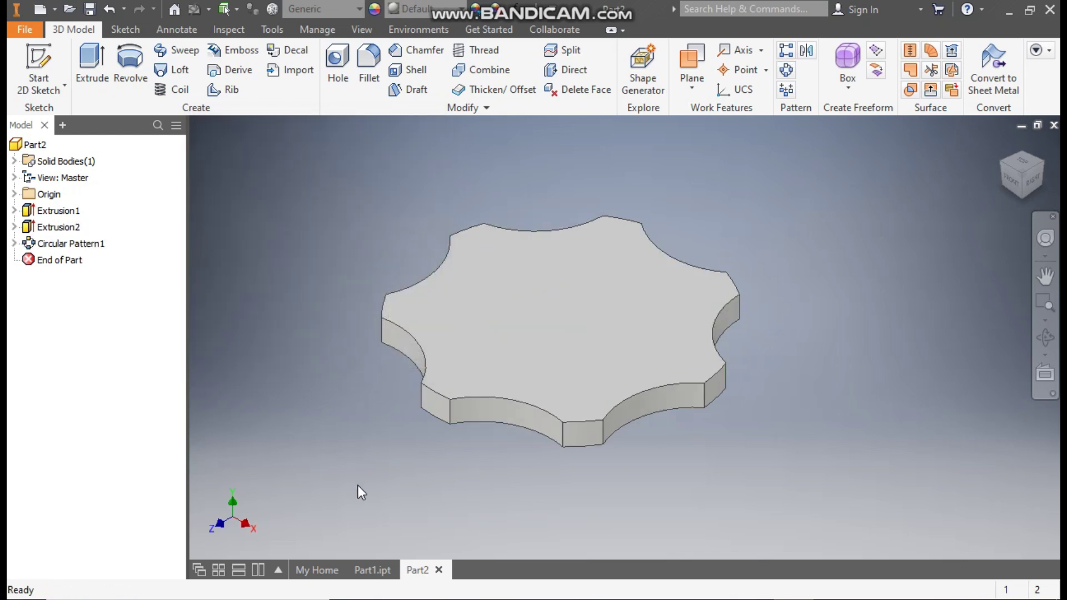
click(562, 431)
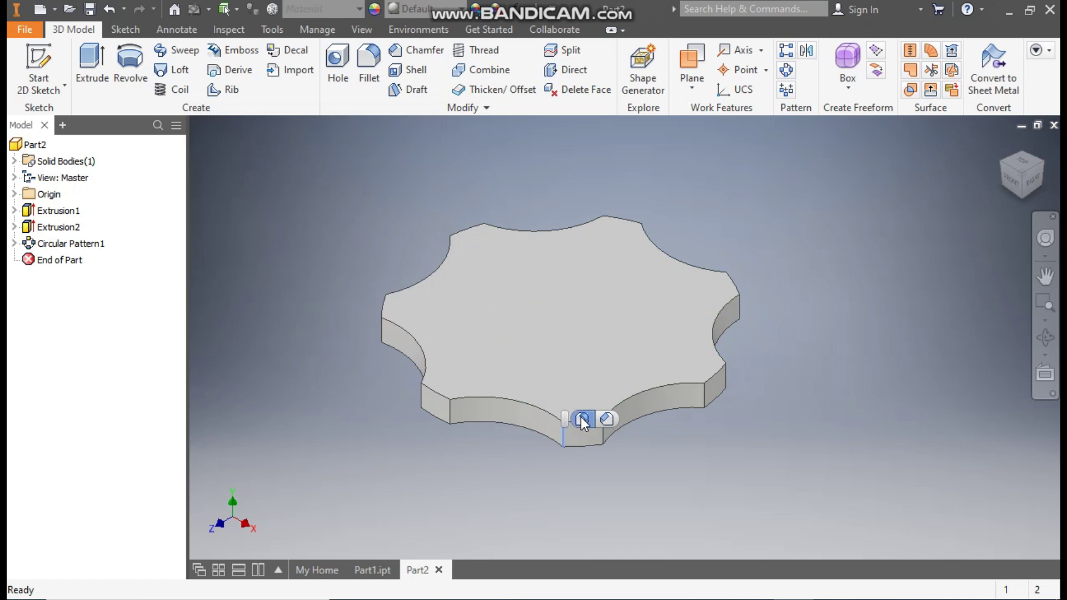
Fillet one scallop's two vertical corner edges with a 12 mm radius.
click(582, 421)
click(153, 222)
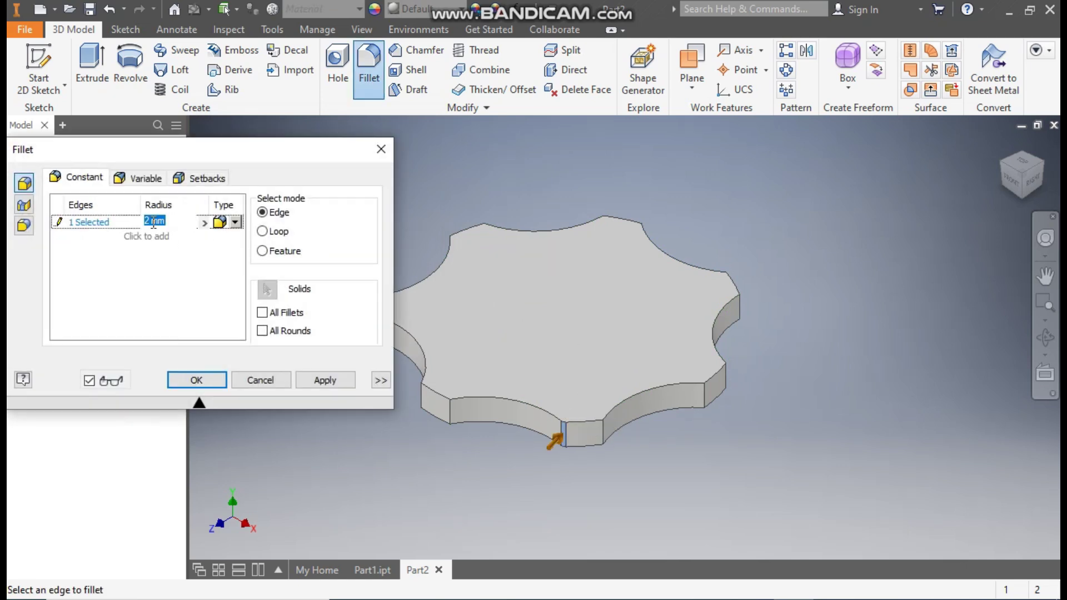
text(12)
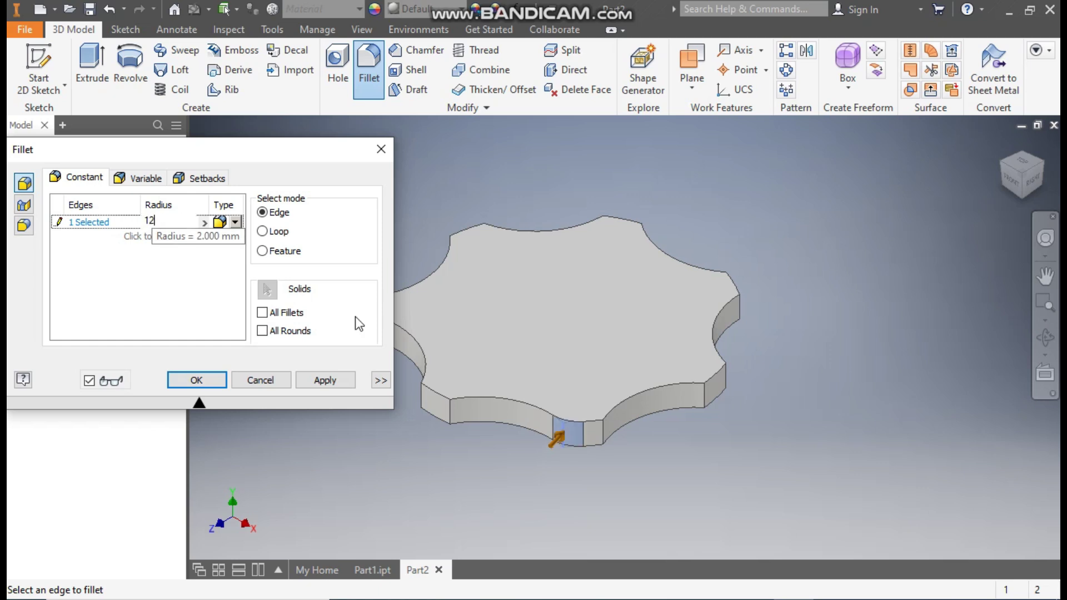
click(603, 429)
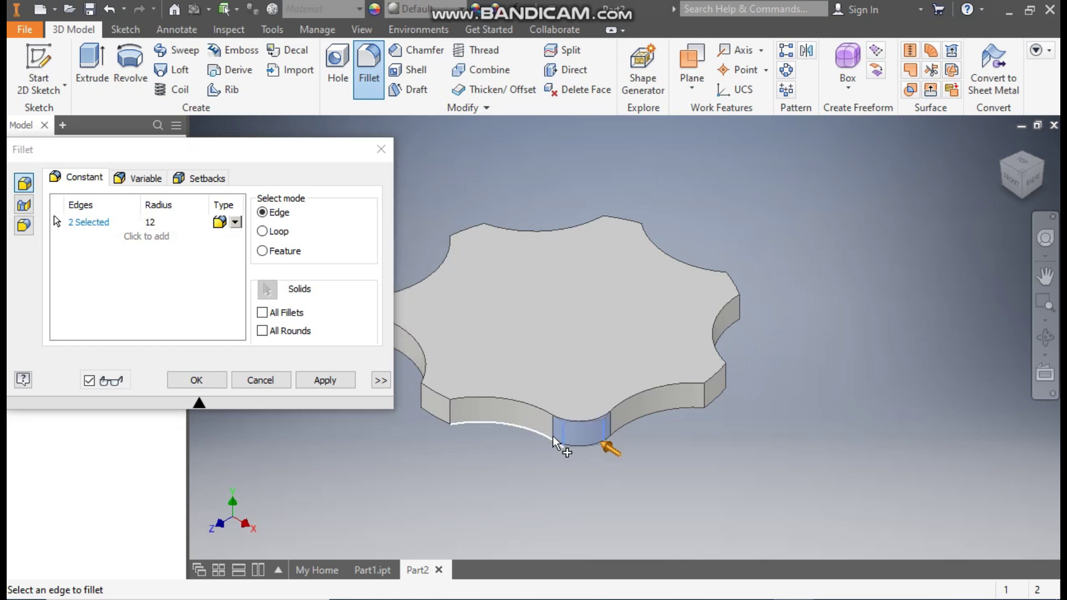
scroll(555, 443, up, 2)
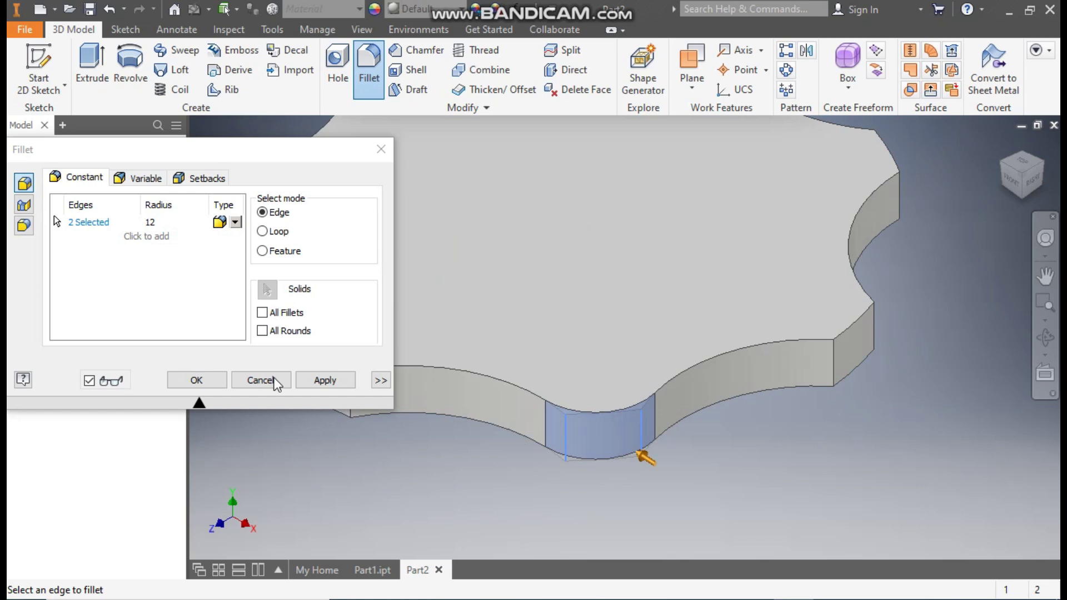
click(191, 380)
scroll(578, 333, down, 3)
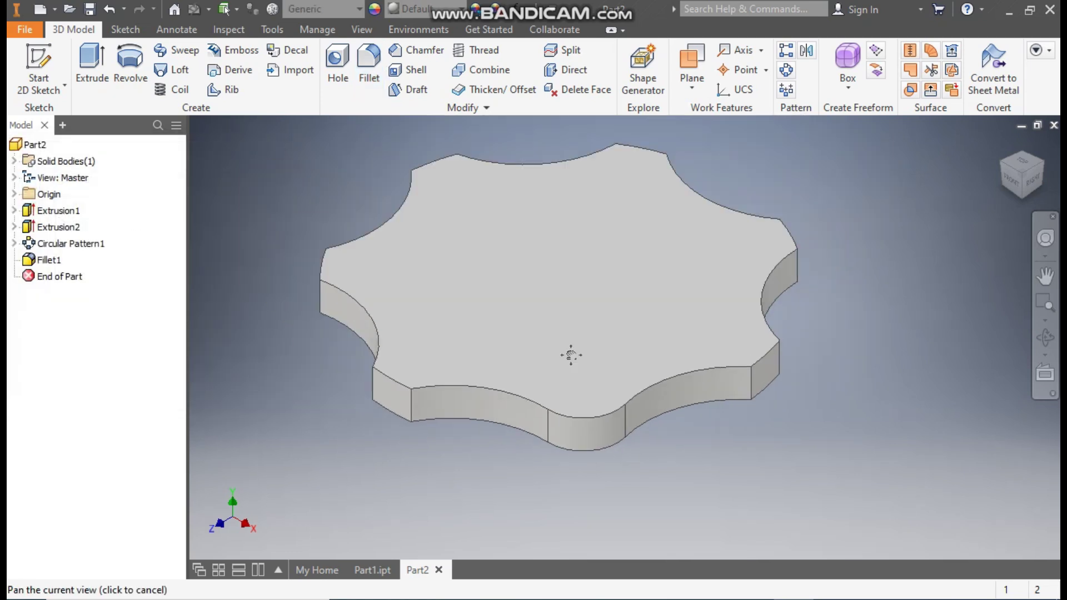
middle_drag(571, 356, 569, 374)
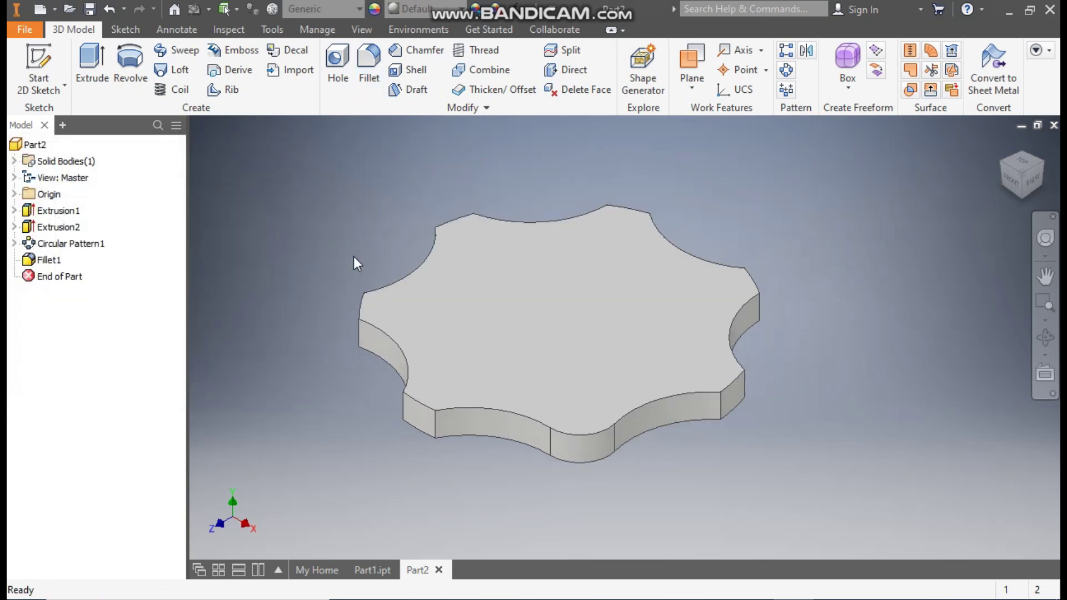
Pattern Fillet1 seven times over 360° around the Y Axis.
click(789, 72)
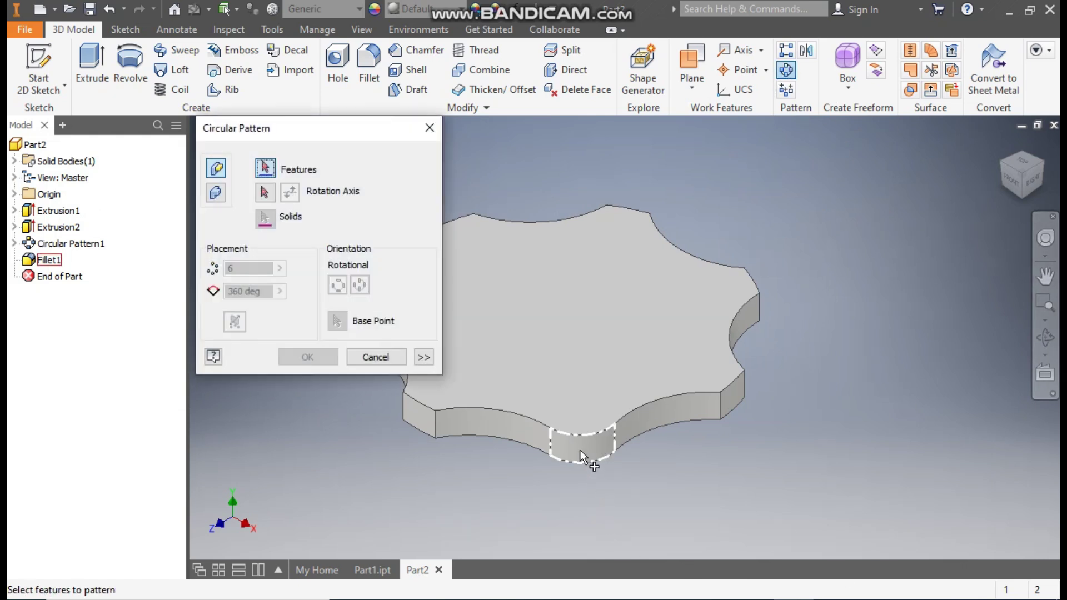
click(265, 193)
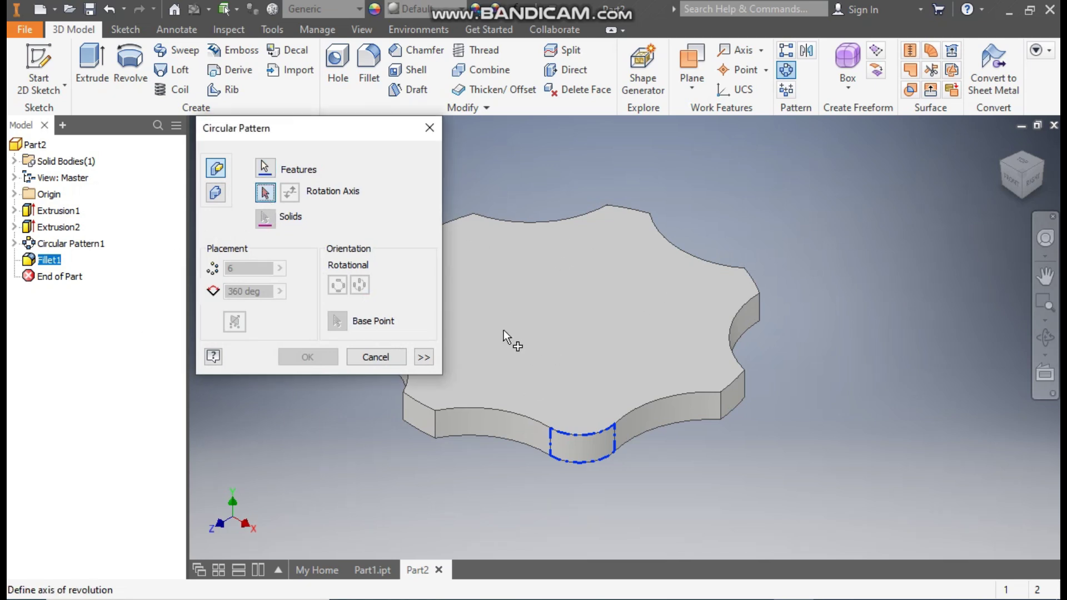
click(14, 194)
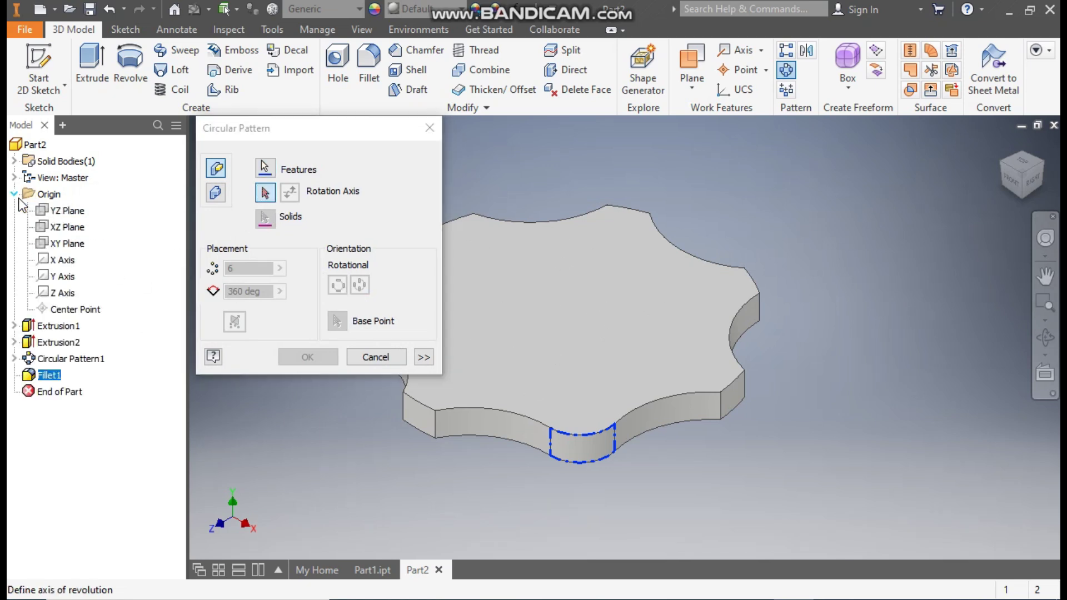
click(64, 277)
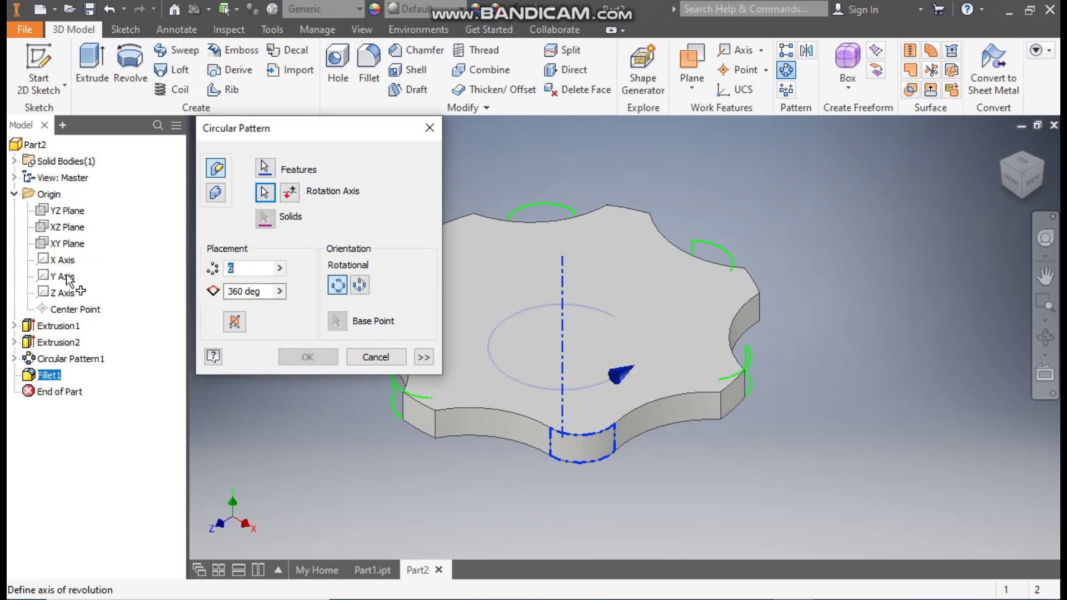
text(3)
text(7)
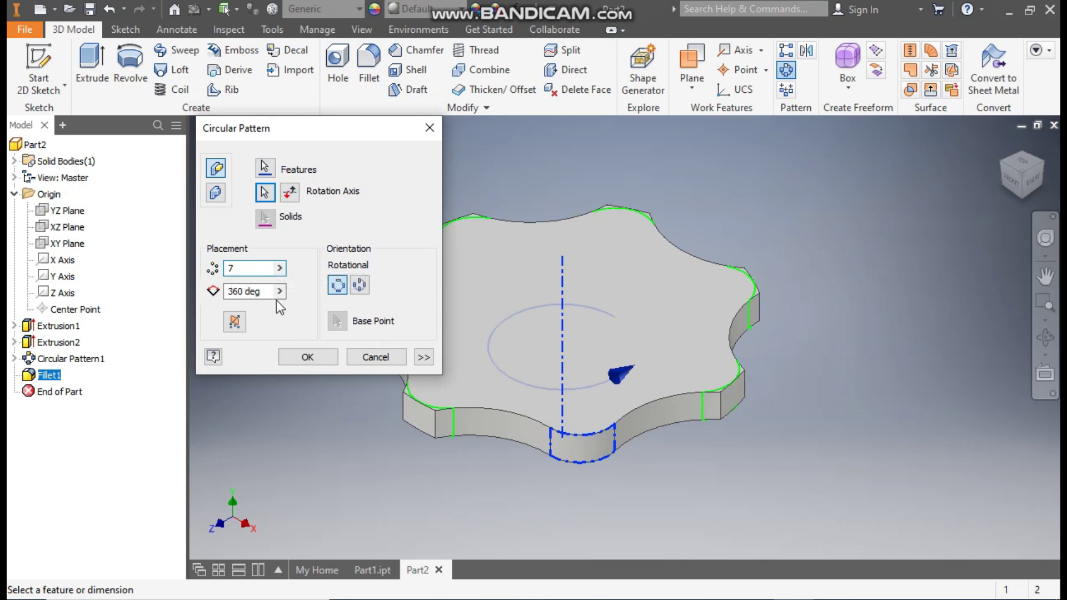
click(305, 357)
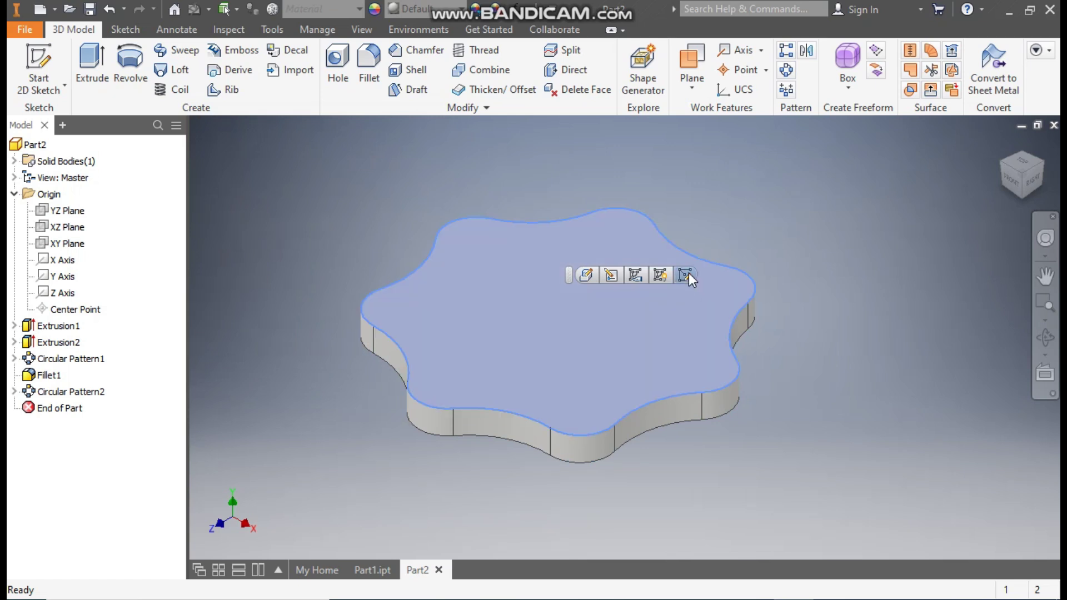
On the knob's top face, draw a 55 mm diameter circle at the origin, then finish the sketch.
click(687, 274)
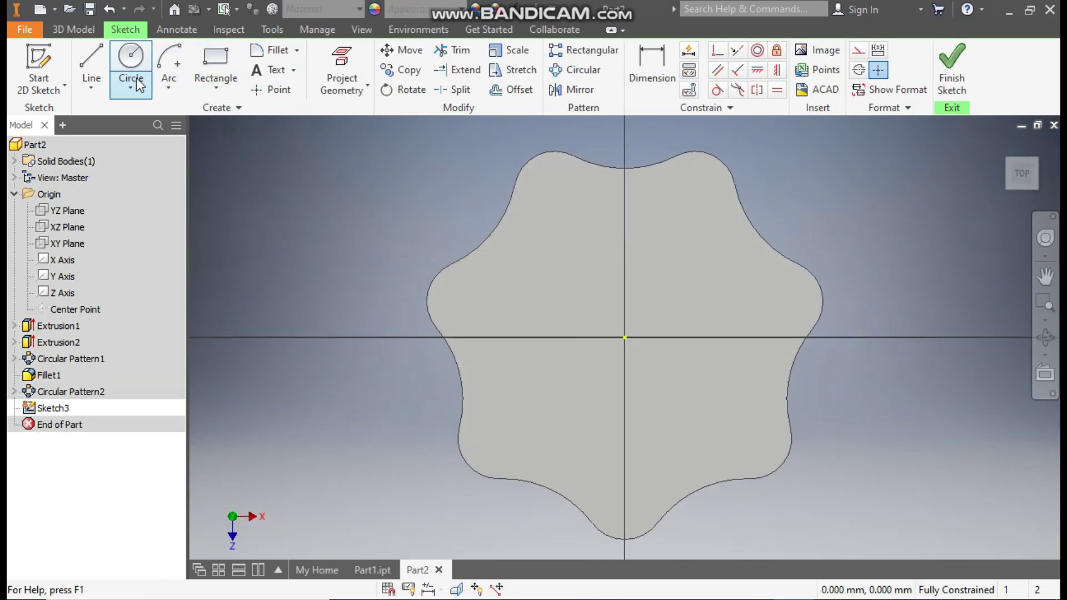
click(131, 61)
click(625, 337)
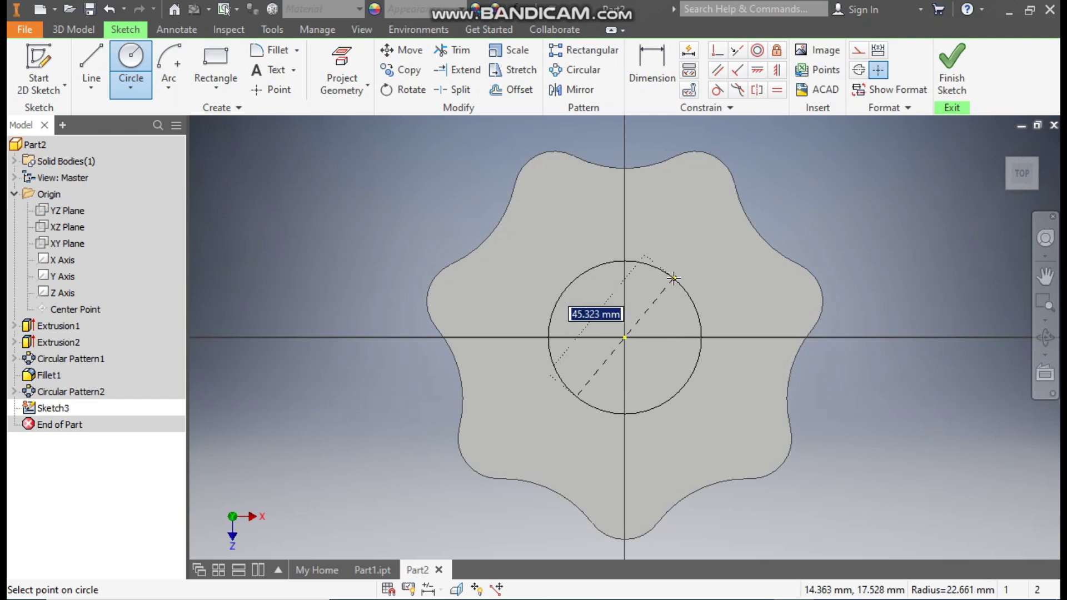
text(55)
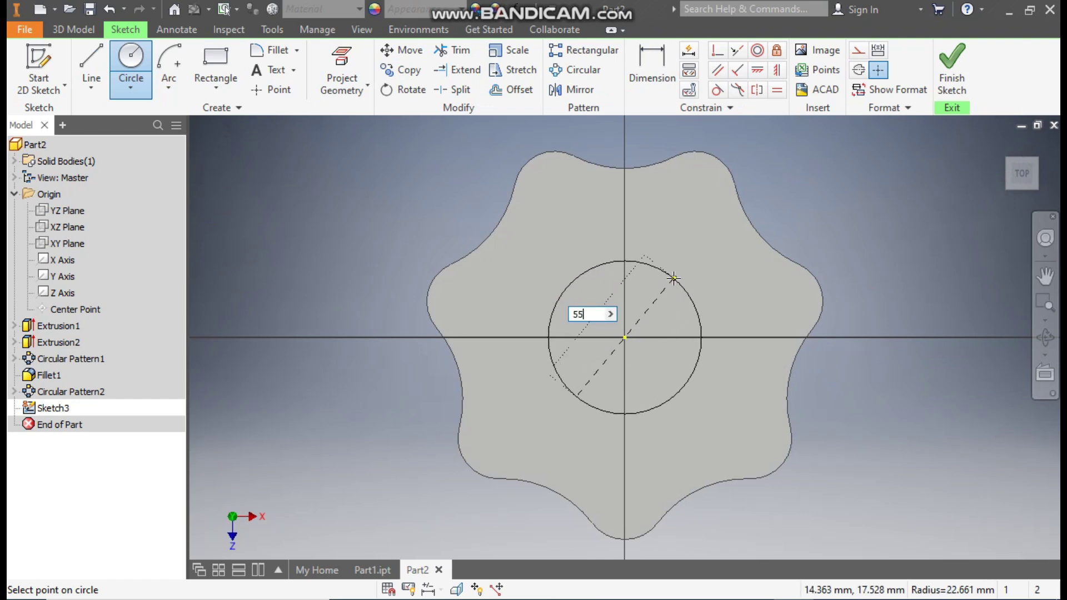
key(Return)
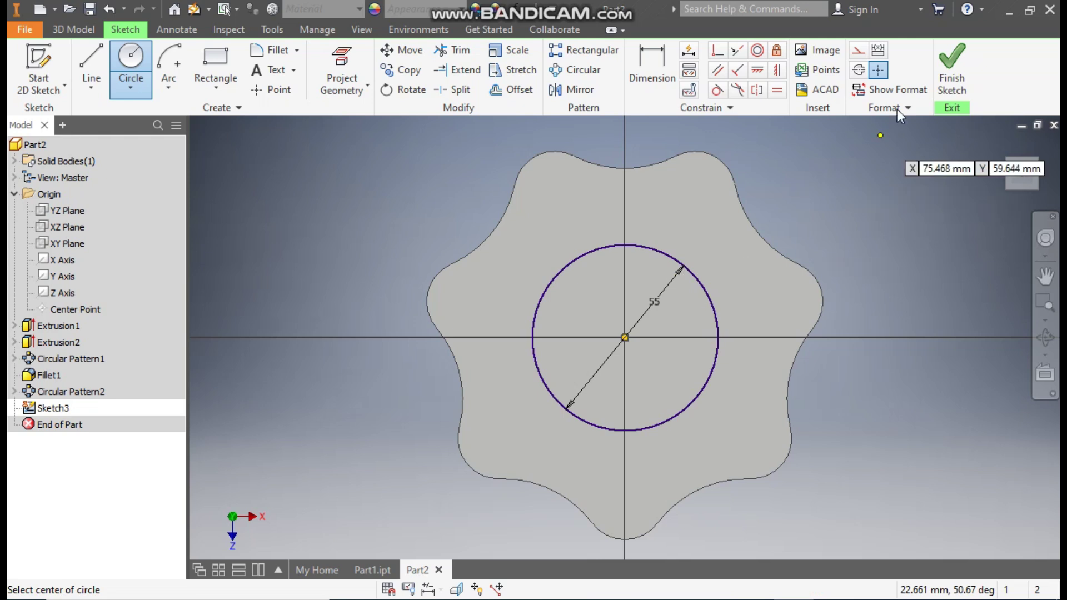
click(951, 63)
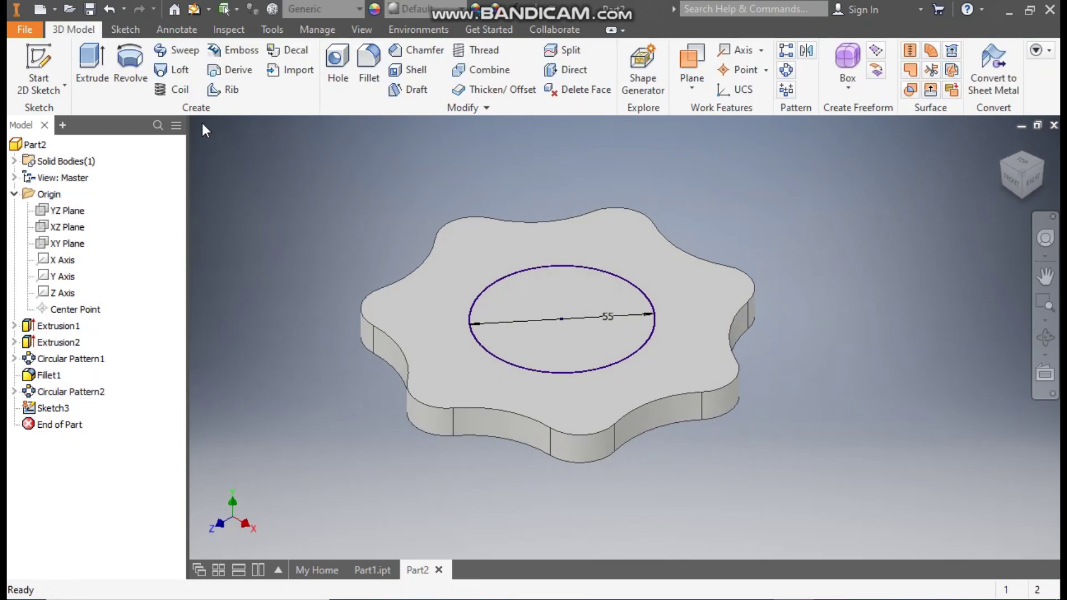
Extrude the 55 mm circle 30 mm to form the cylindrical hub.
click(78, 62)
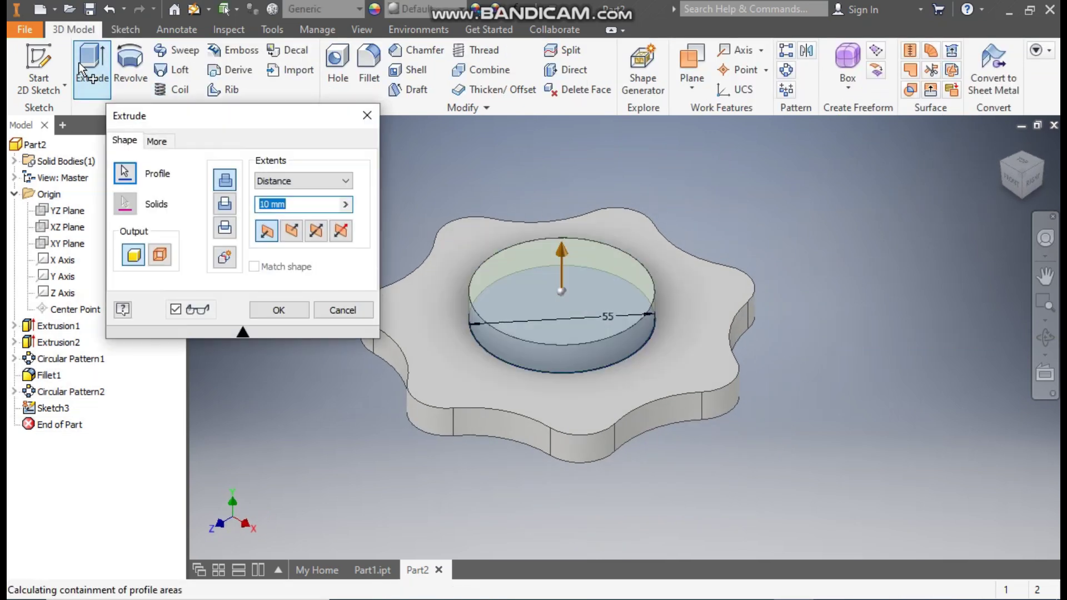
text(30)
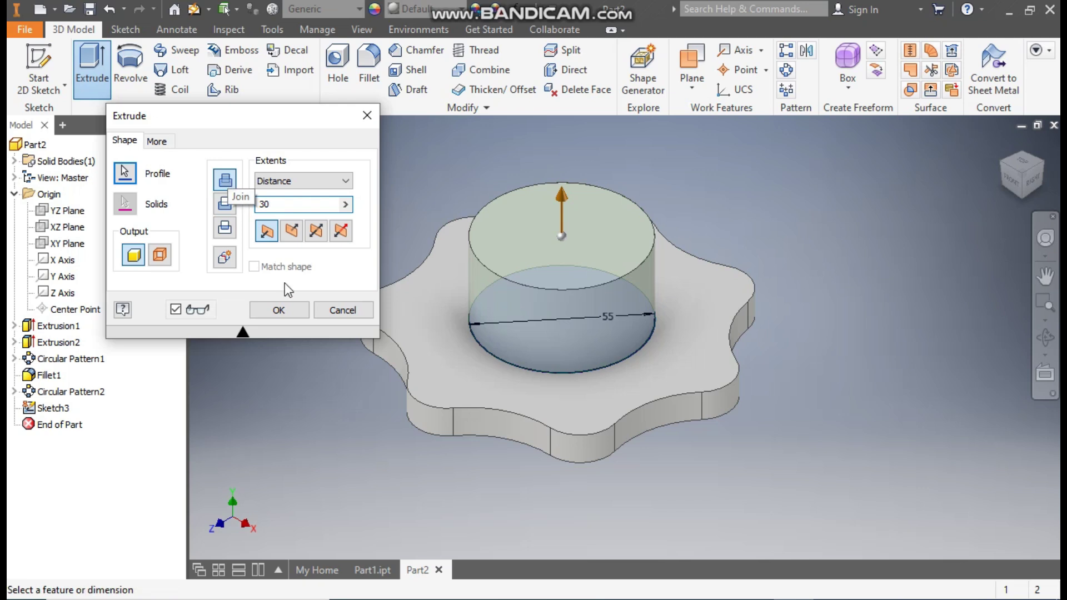
click(288, 308)
scroll(801, 189, up, 1)
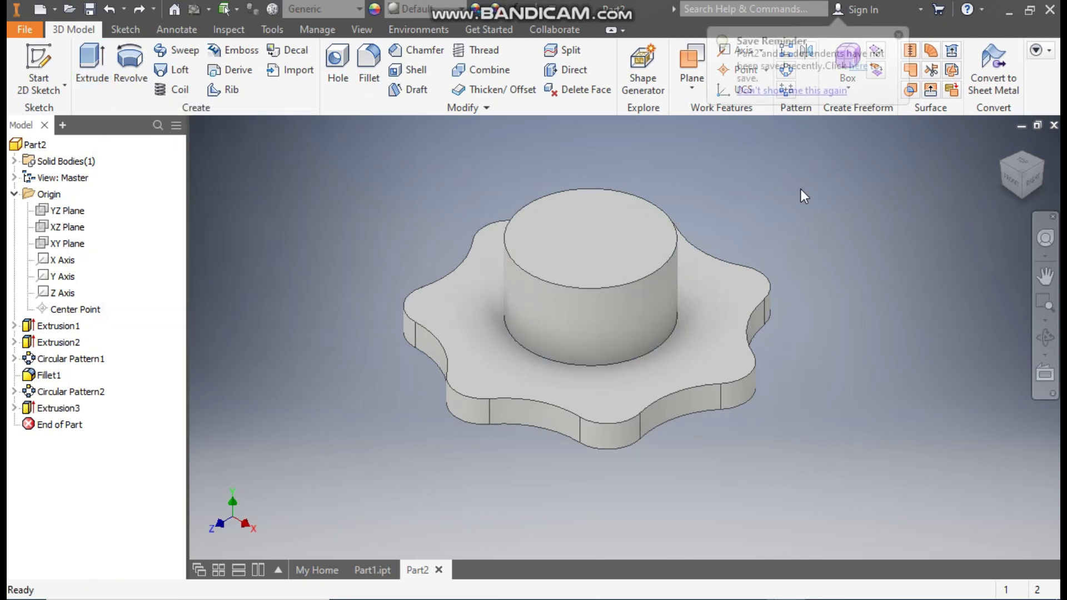
Start a new 2D sketch on the YZ Plane and return to the home view.
click(34, 69)
click(66, 211)
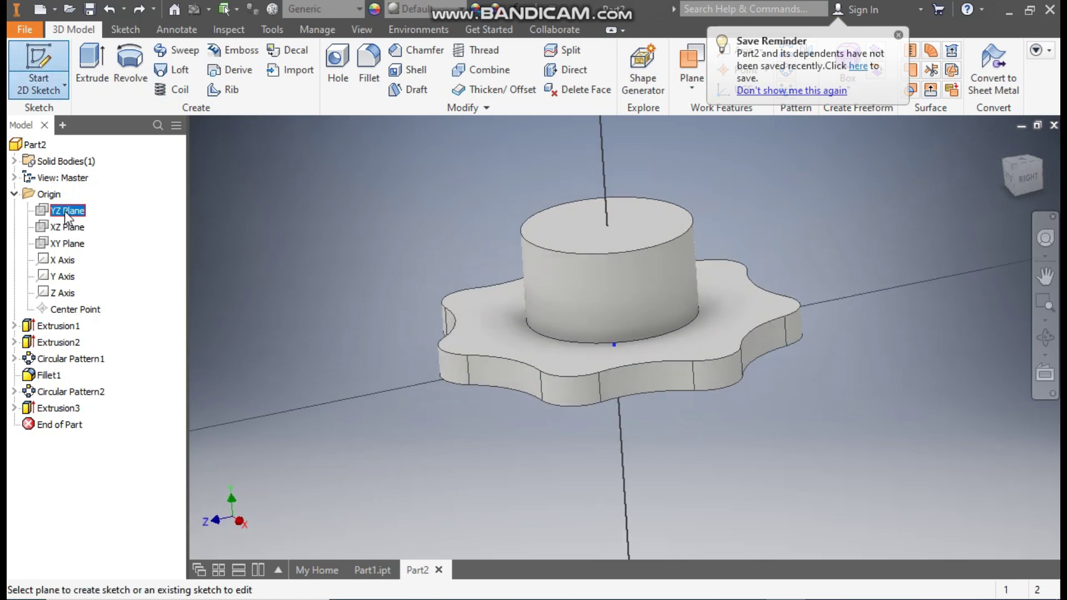
scroll(429, 295, down, 3)
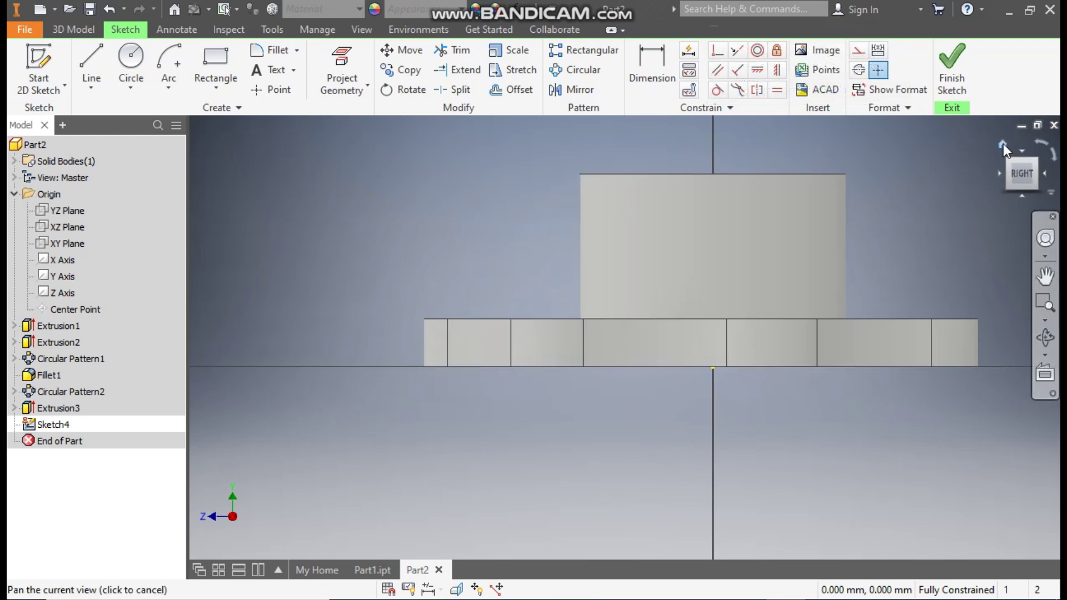
click(1002, 145)
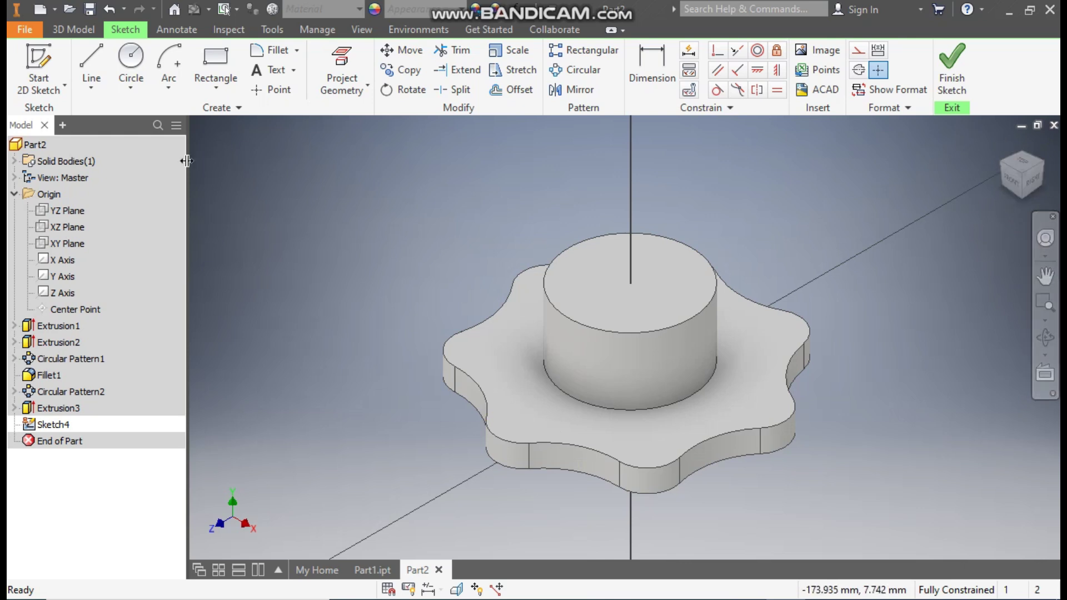
Draw a slanted line from the hub's side down to the base's top edge.
click(76, 49)
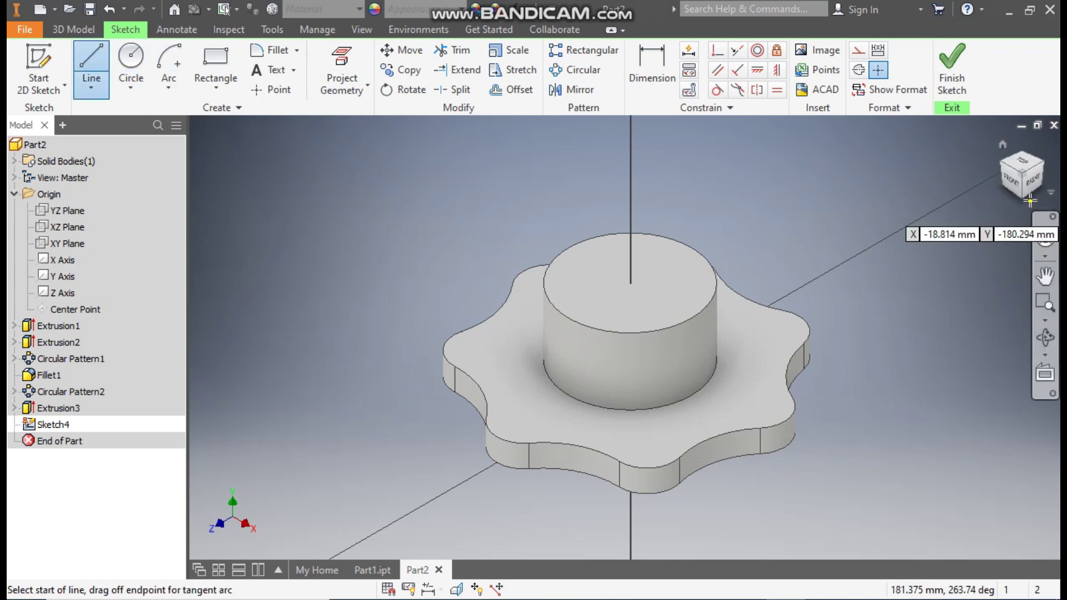
drag(1031, 186, 565, 432)
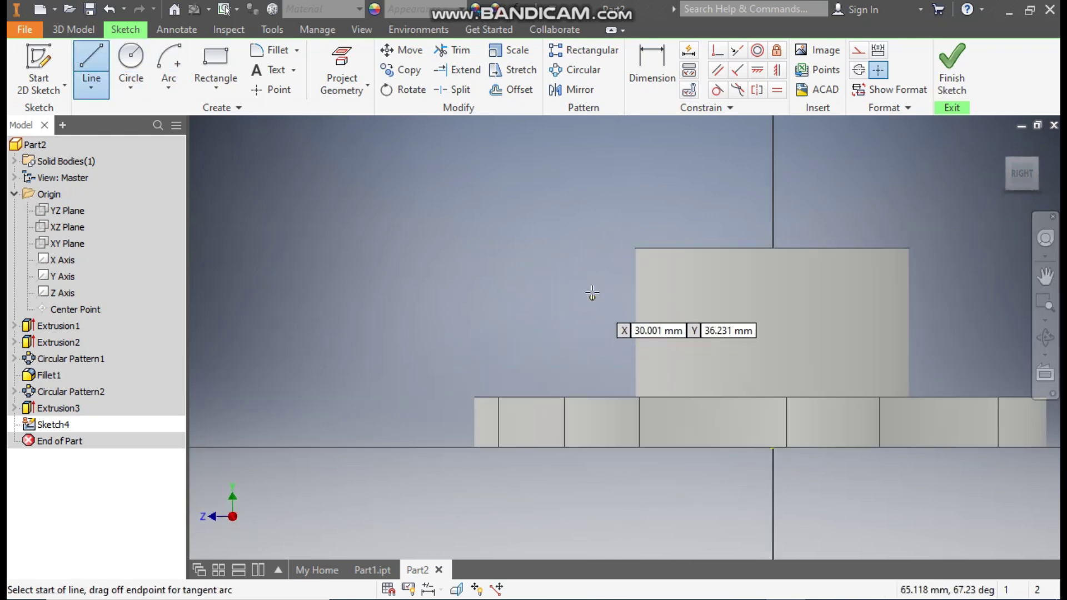
click(635, 265)
double_click(516, 396)
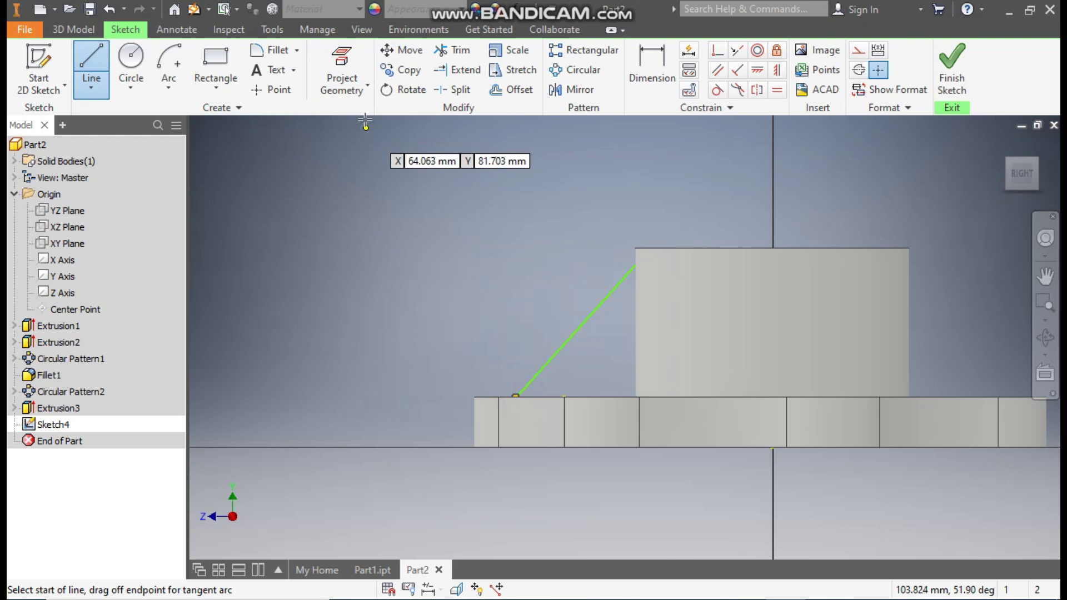
Switch the visual style to Wireframe.
click(366, 29)
click(196, 83)
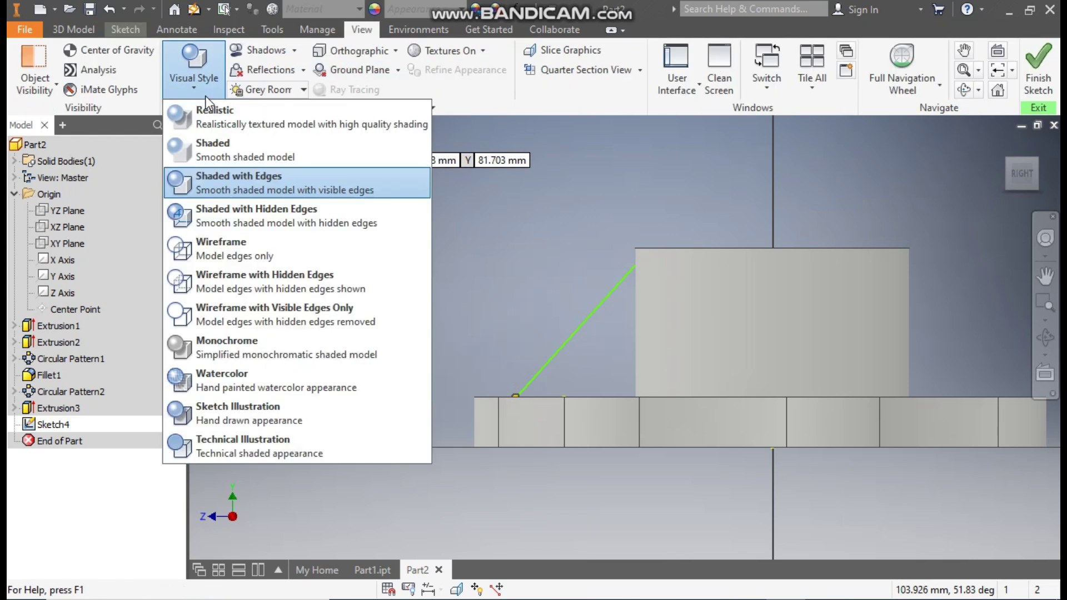
click(239, 255)
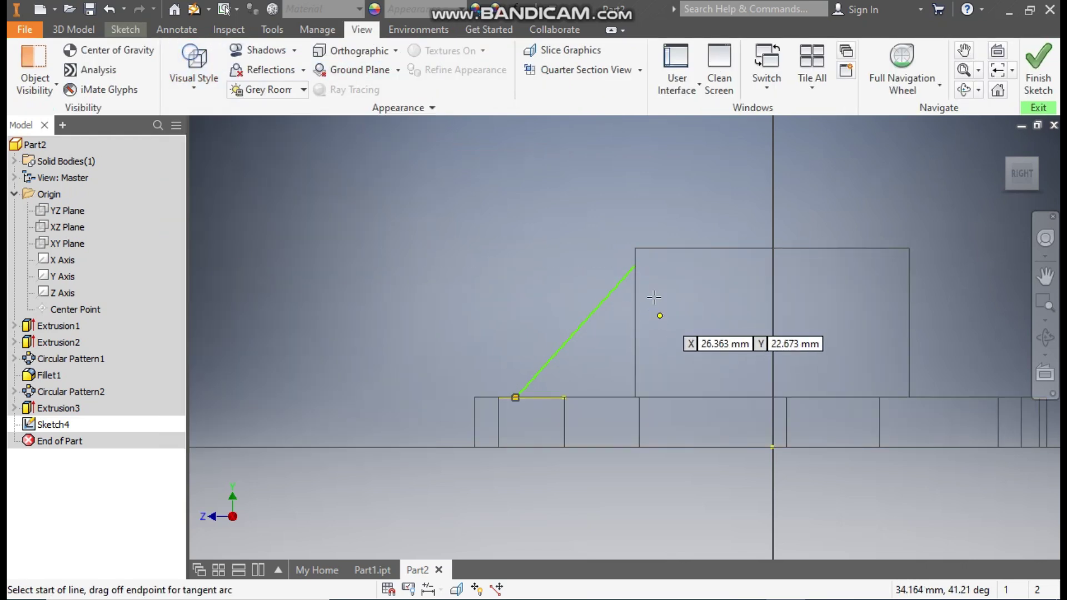
Close the four-sided profile with a short top line, a vertical side and a bottom line.
click(635, 265)
click(685, 265)
click(684, 397)
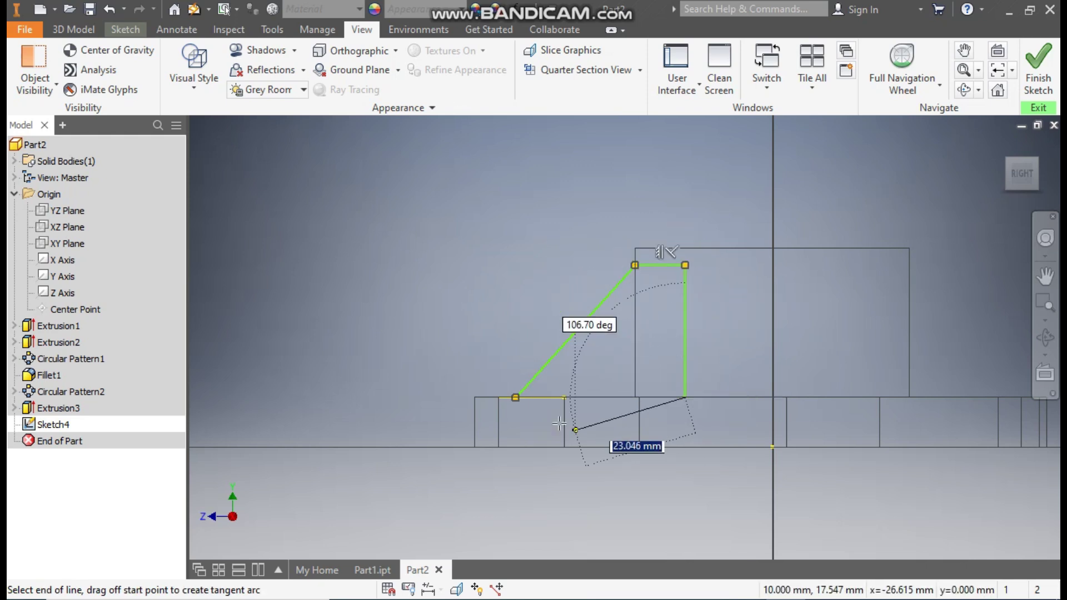
click(516, 397)
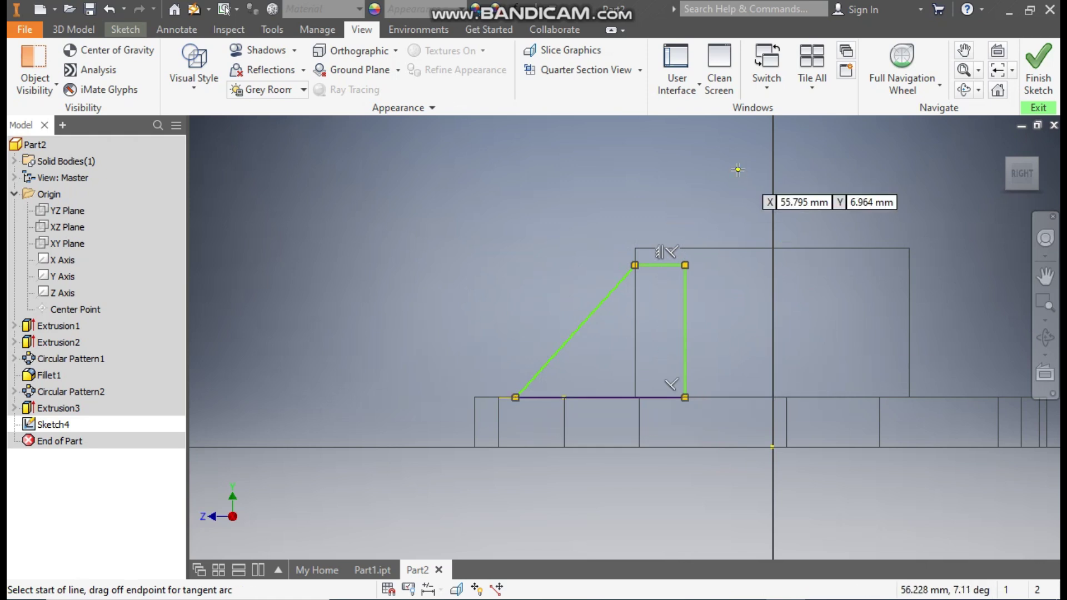
click(127, 29)
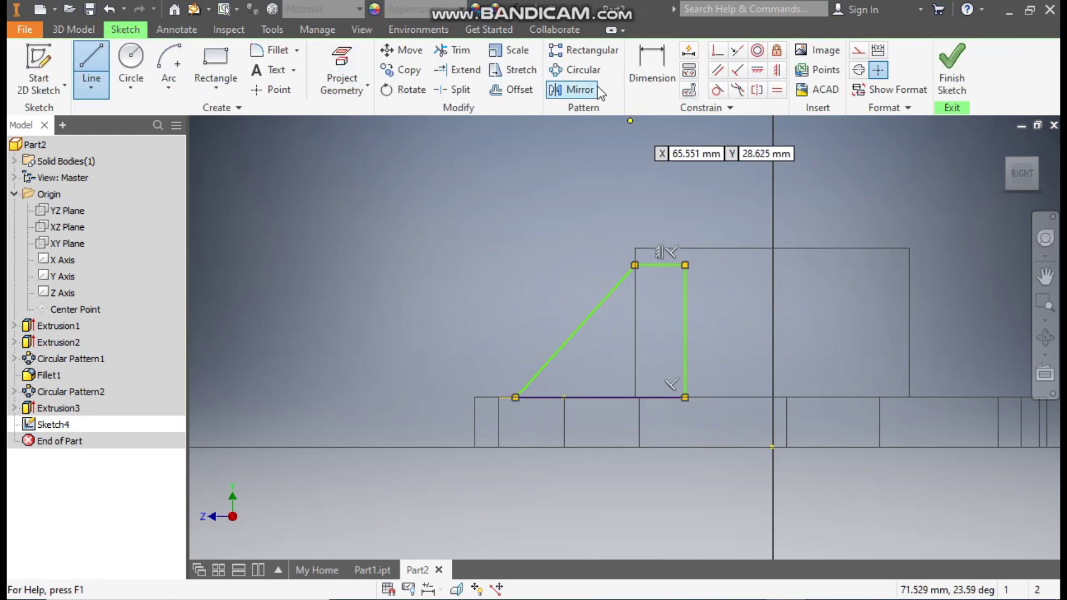
click(662, 62)
Dimension the rib profile: 25 height, 30 bottom width, 2 top width.
click(685, 335)
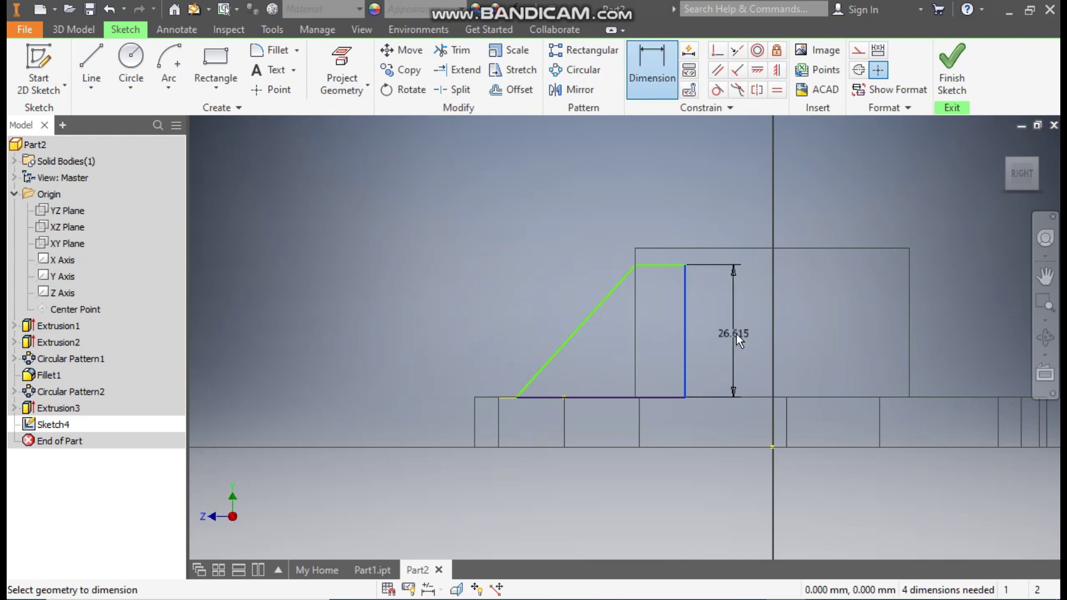
click(736, 335)
text(25)
key(Return)
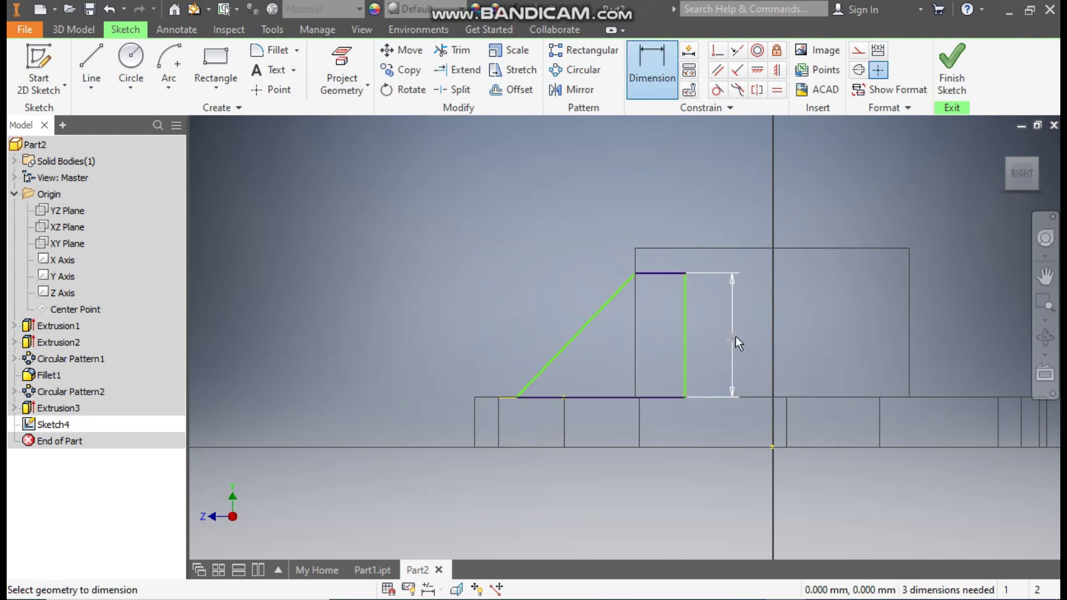
click(639, 397)
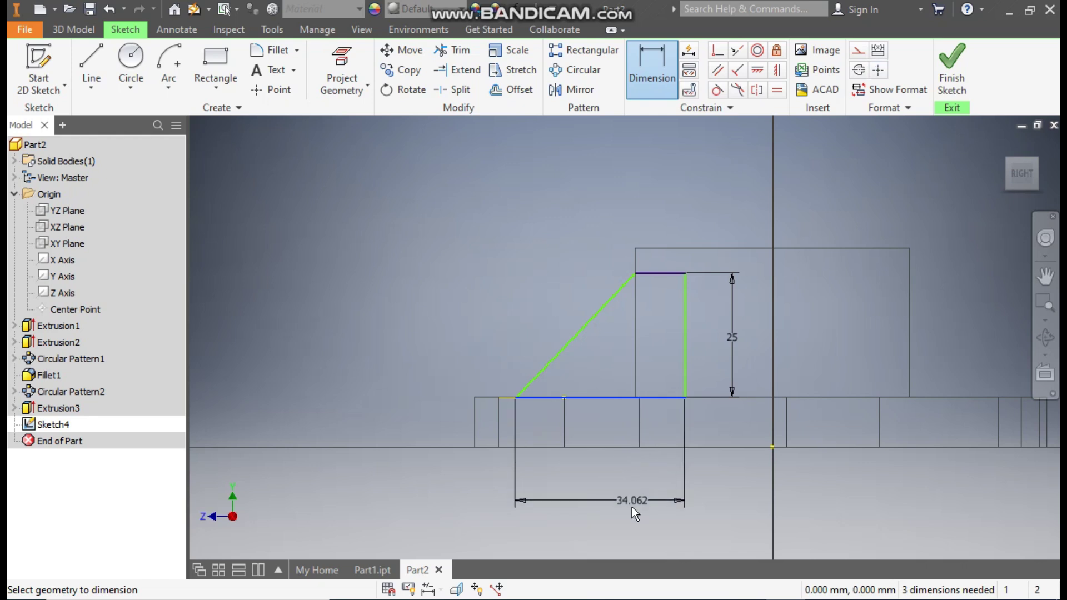
click(631, 507)
text(30)
key(Return)
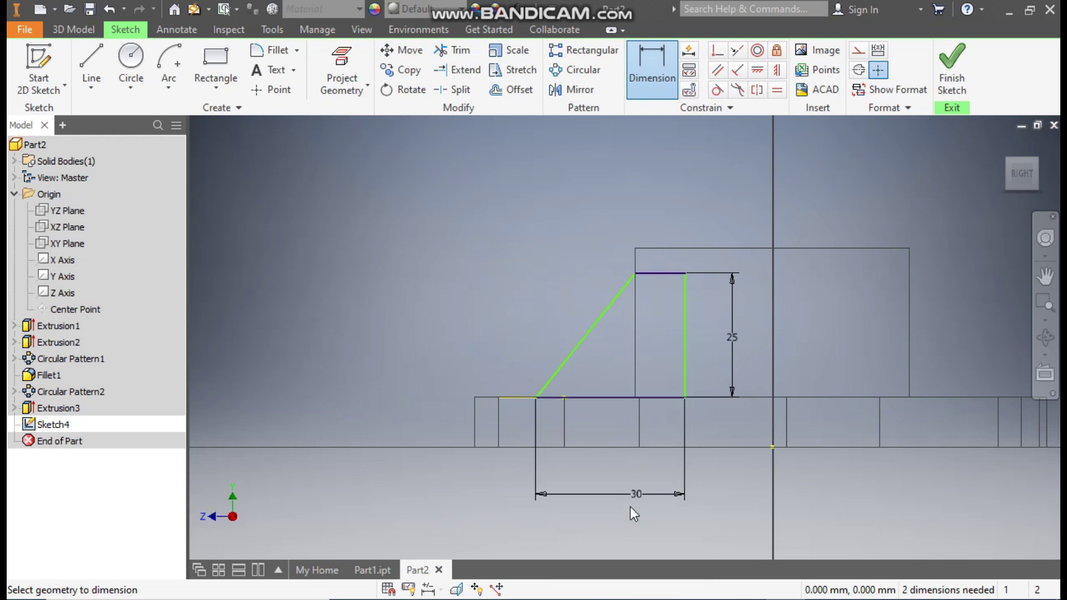
click(660, 273)
click(664, 258)
text(2)
key(Return)
Project the hub's vertical side edge into the rib sketch.
click(717, 52)
scroll(665, 273, up, 3)
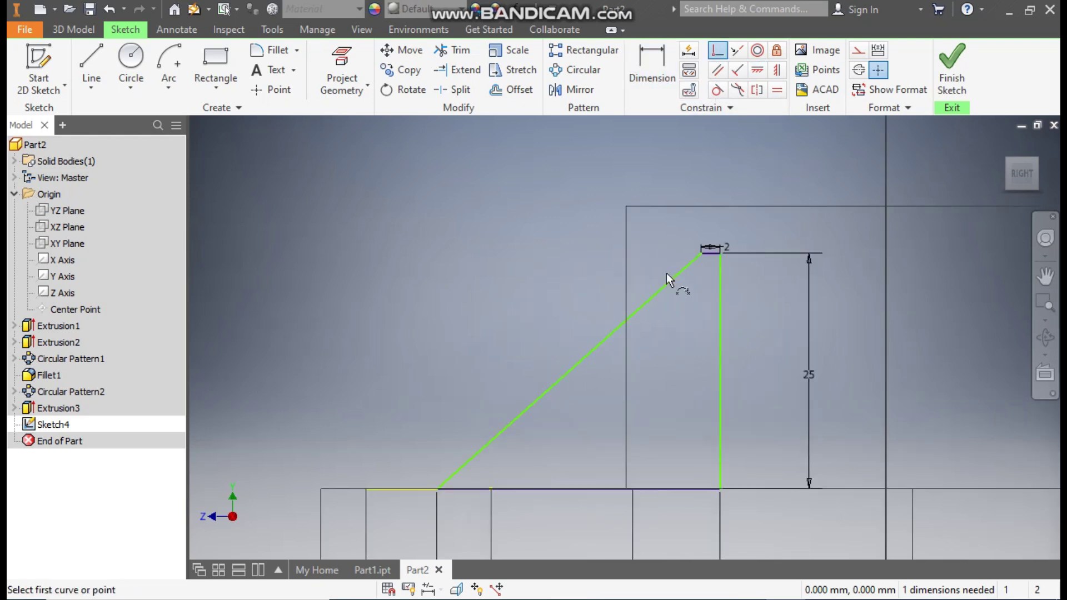
click(706, 254)
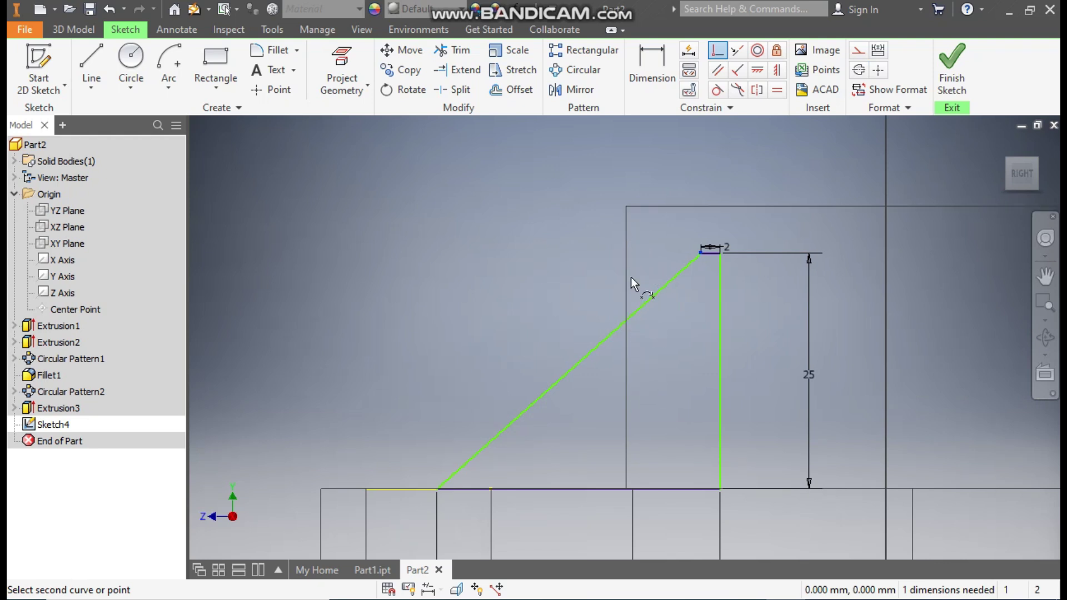
key(Escape)
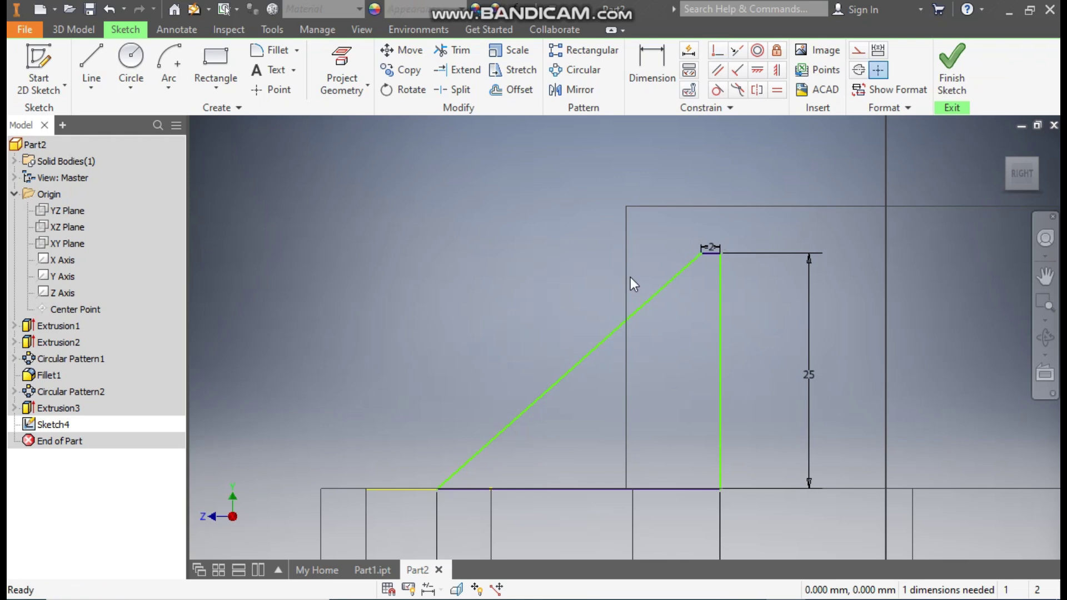
click(329, 58)
click(627, 248)
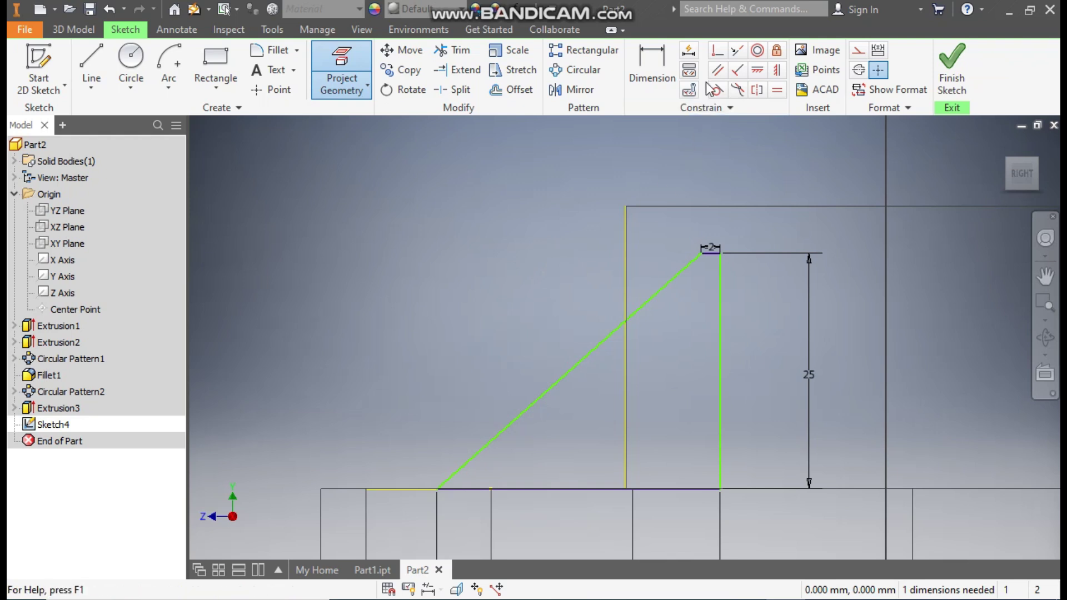
Constrain the profile's diagonal line to the projected hub edge.
click(717, 50)
click(700, 254)
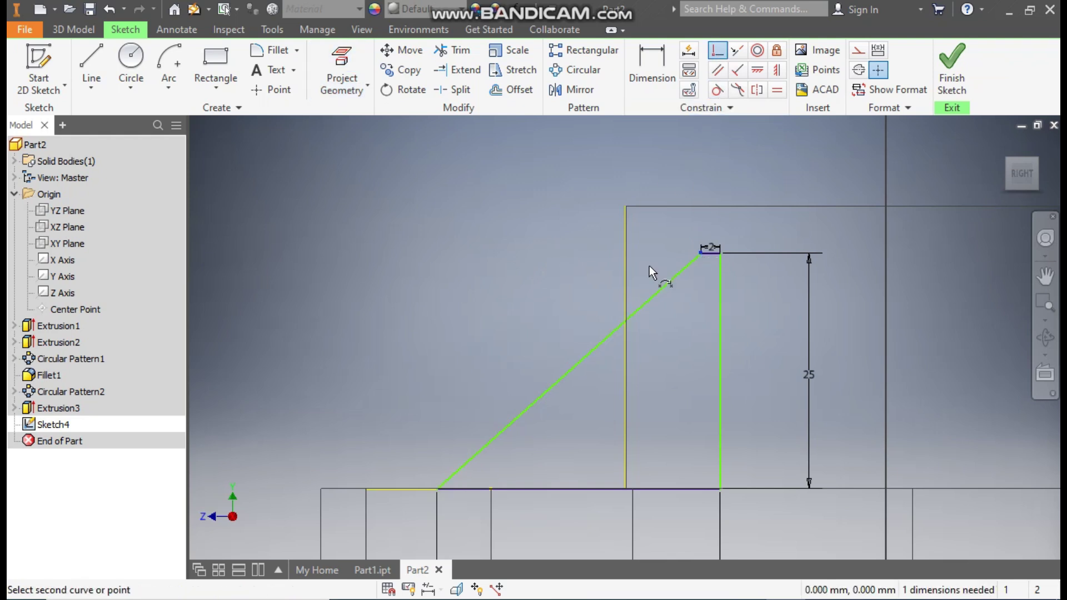
click(624, 251)
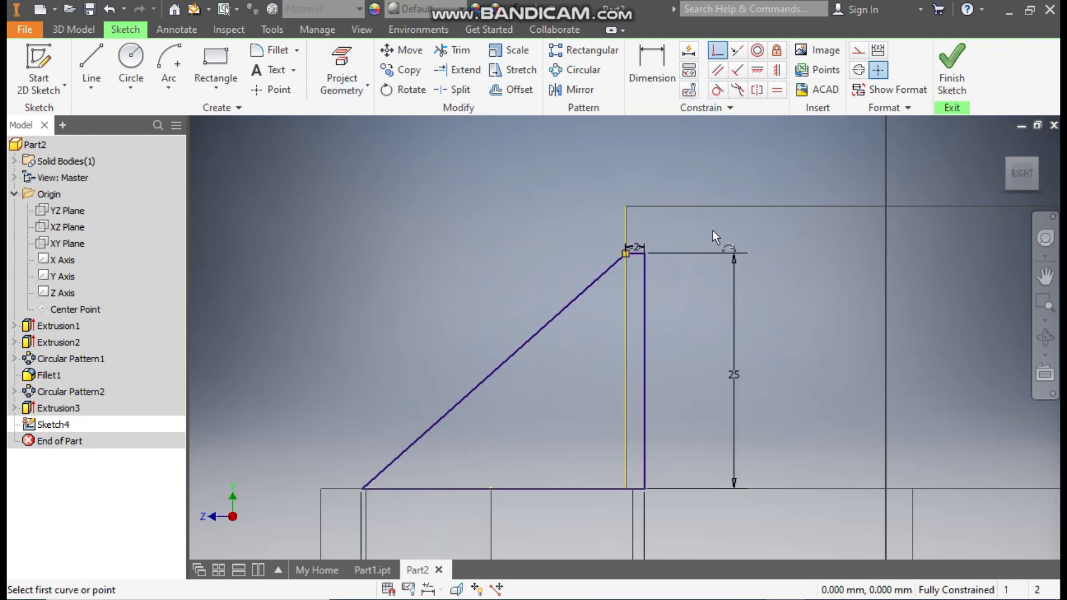
key(Escape)
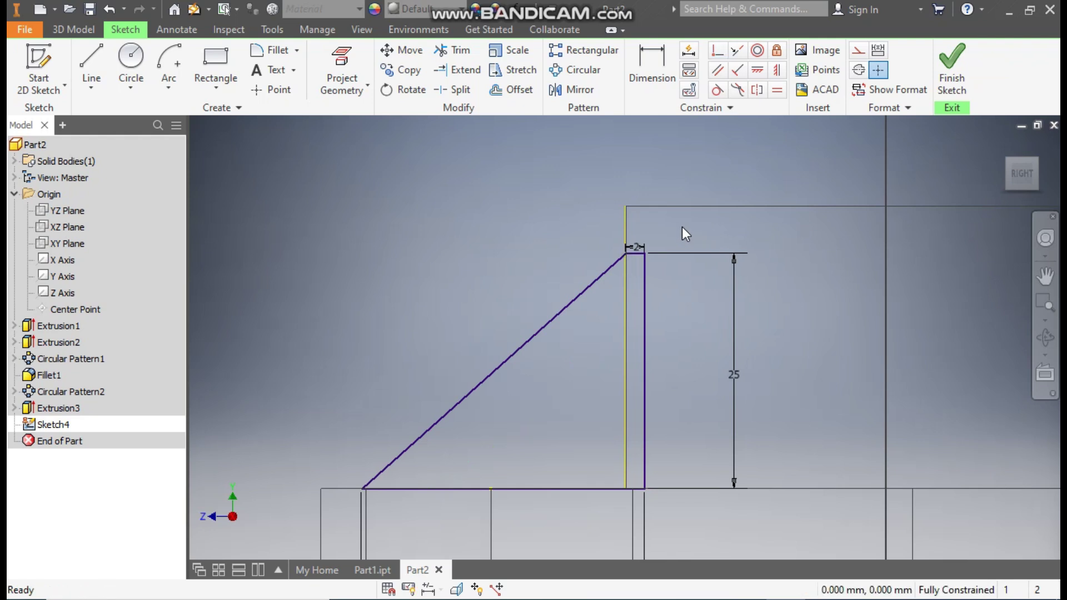
Make the projected edge construction geometry and finish the sketch.
click(625, 222)
click(860, 69)
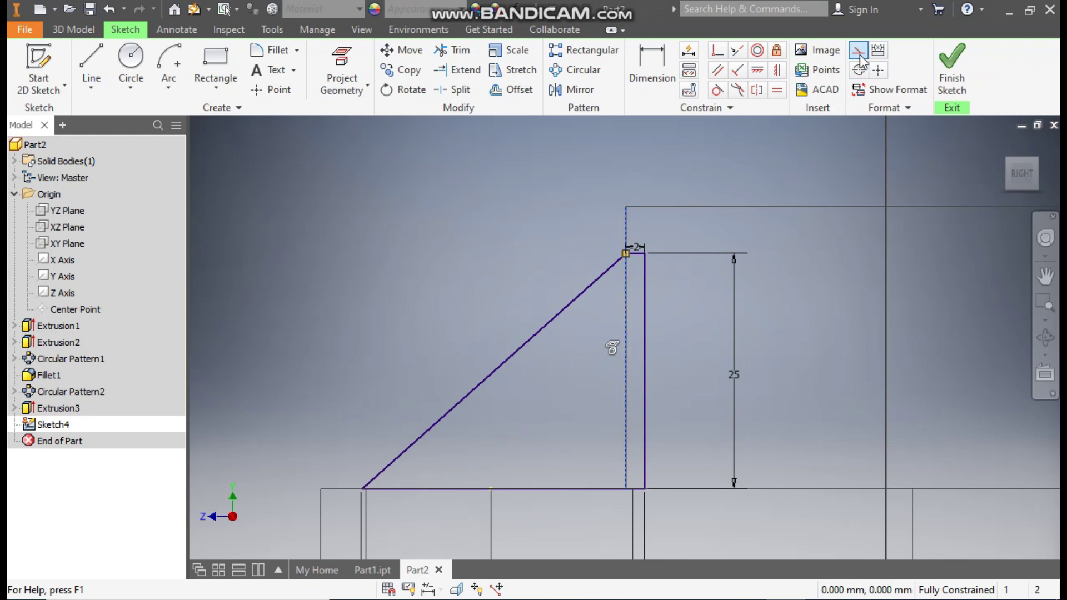
click(953, 74)
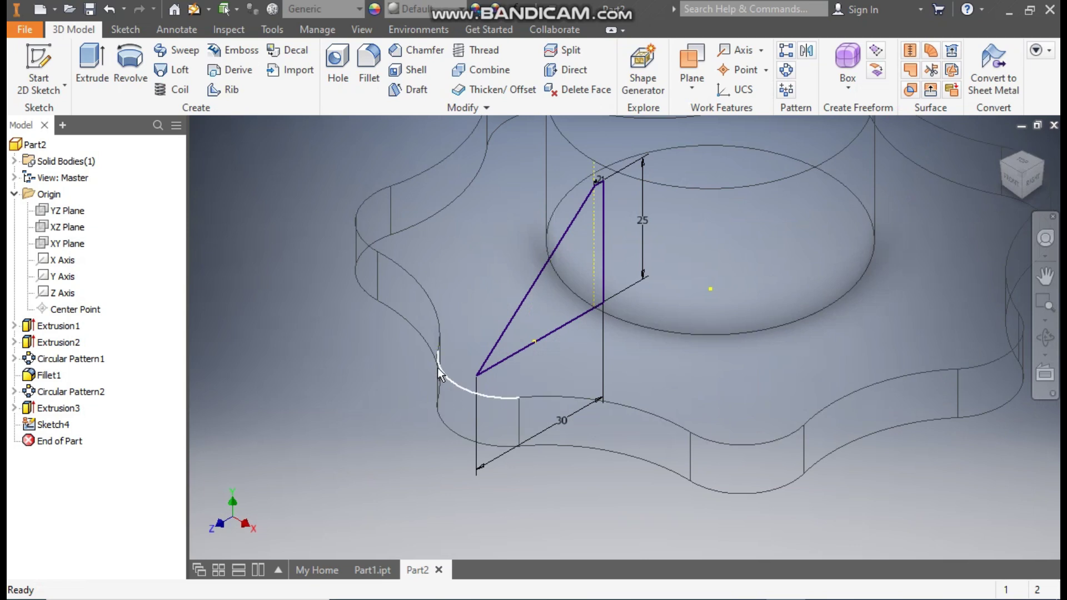
Extrude the rib profile 8 mm symmetrically and display the model as Shaded with Edges.
click(93, 62)
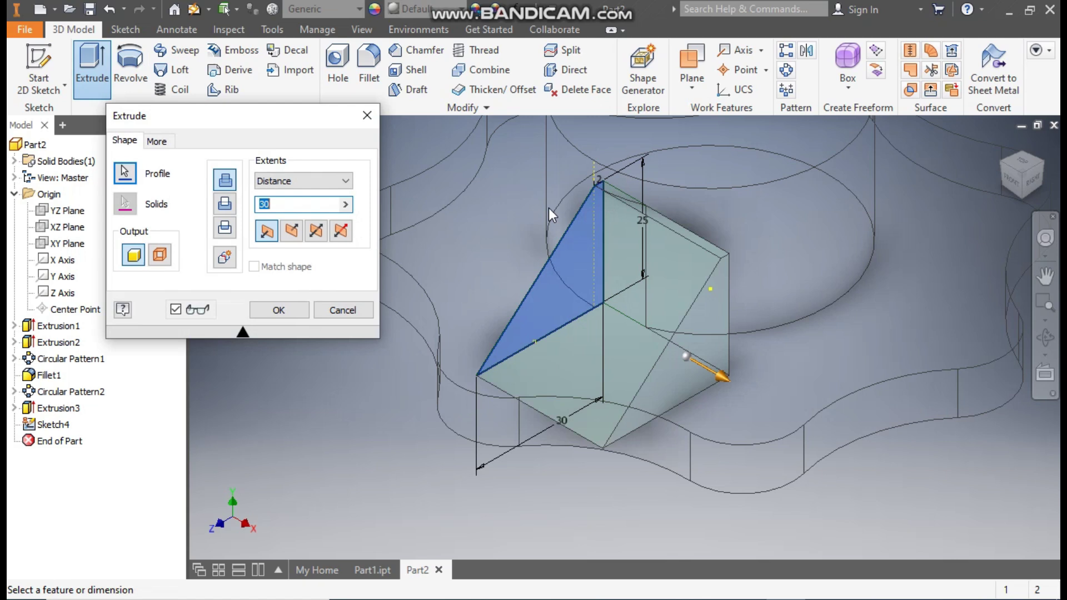
click(316, 231)
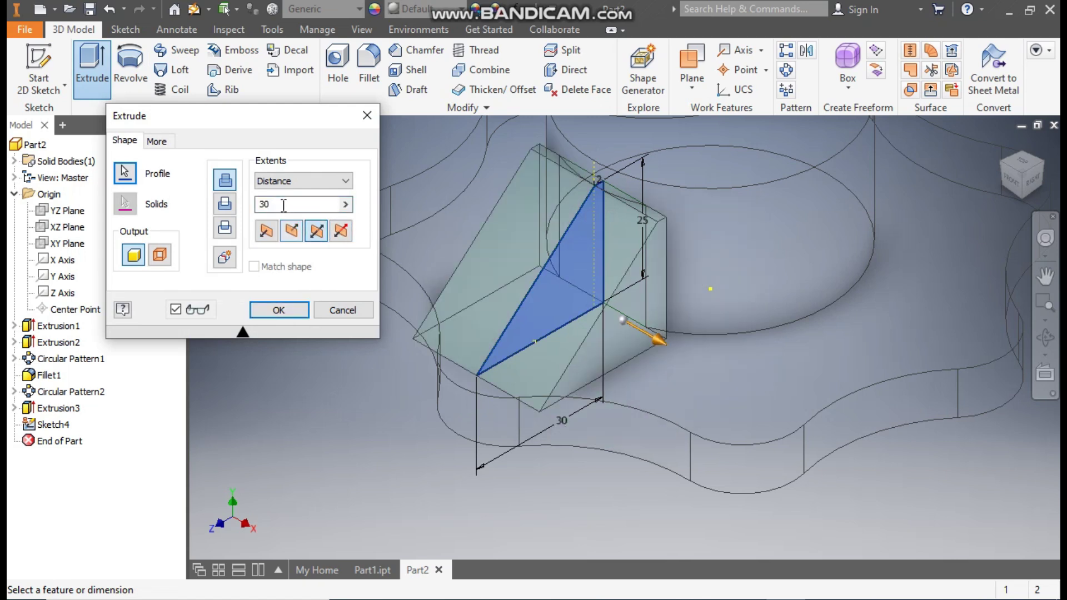
text(8)
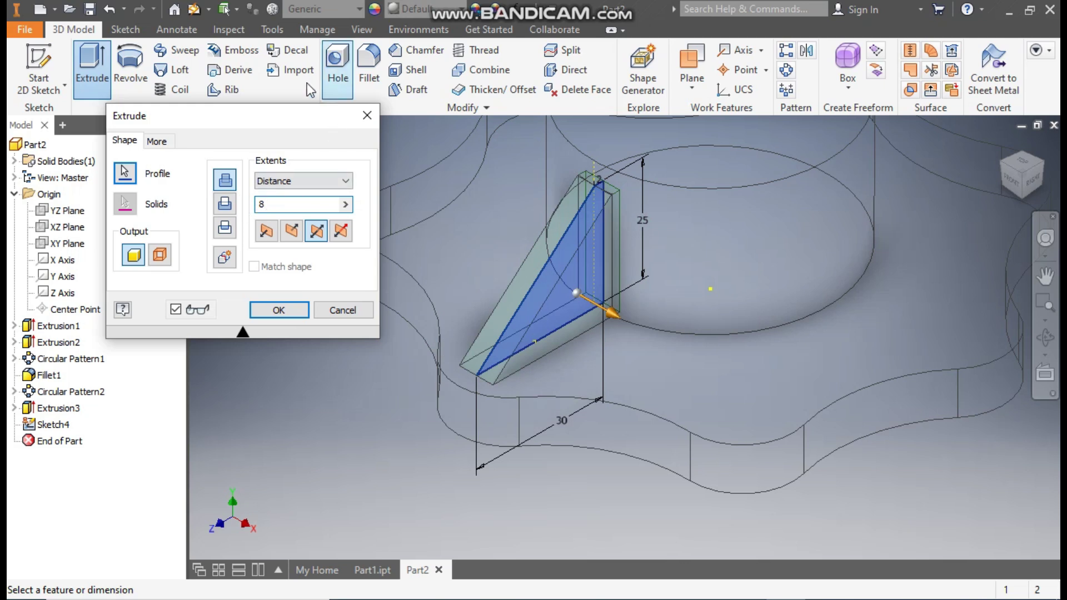
click(356, 31)
click(207, 83)
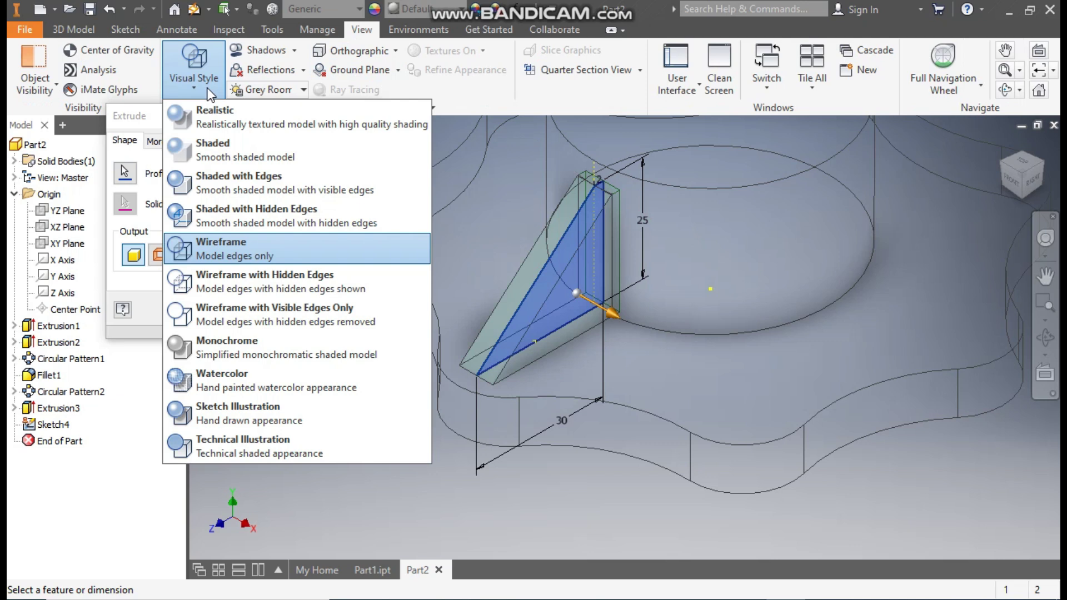
click(231, 189)
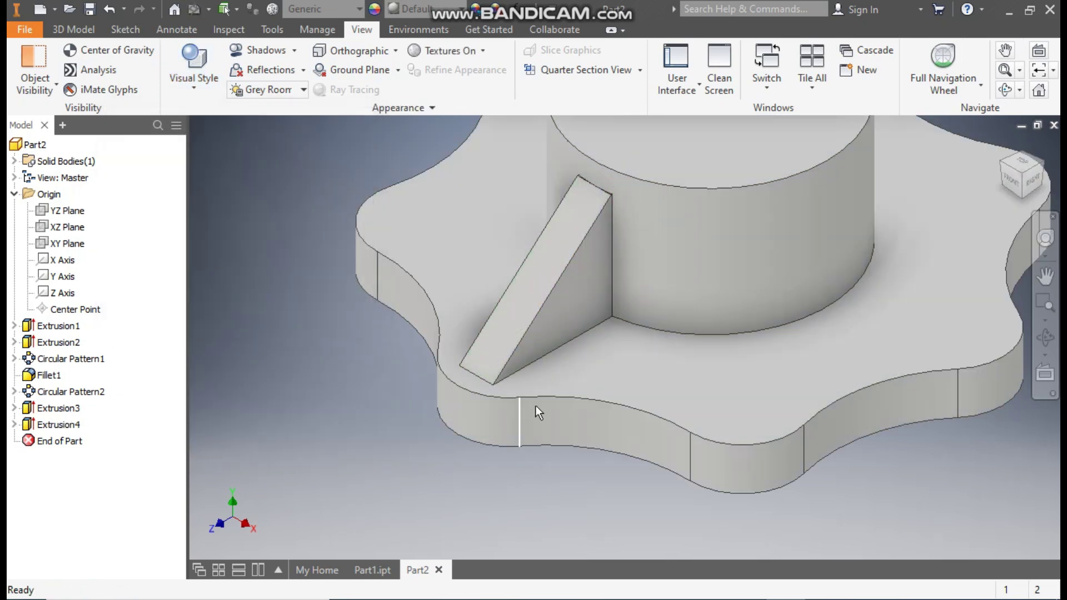
Pattern the rib (Extrusion4) seven times over 360° around the hub cylinder.
scroll(778, 255, down, 3)
middle_drag(672, 281, 638, 305)
click(78, 33)
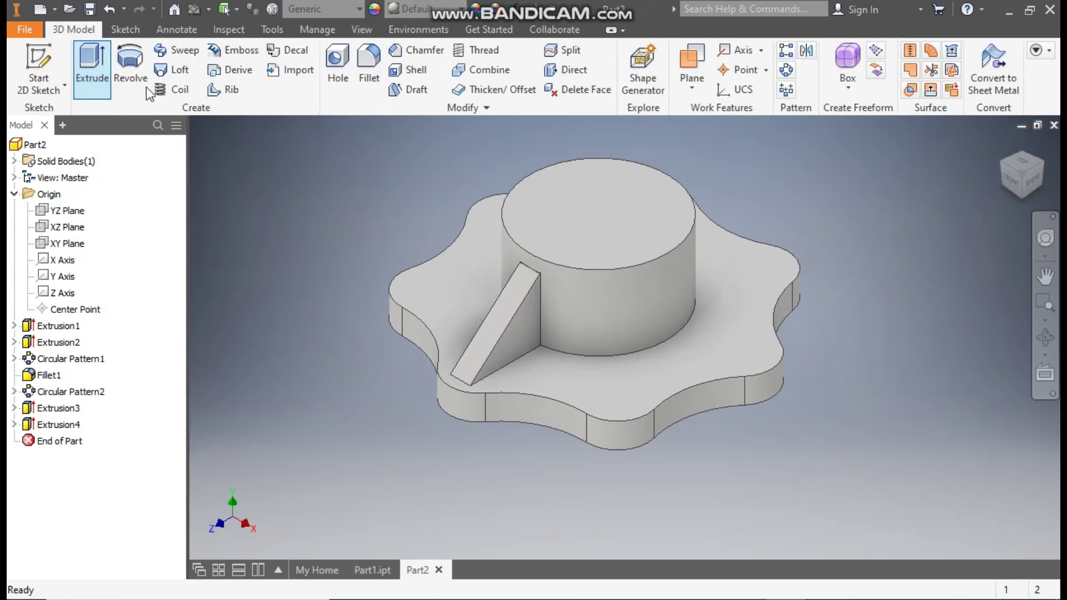
click(787, 71)
click(523, 324)
click(264, 194)
click(575, 285)
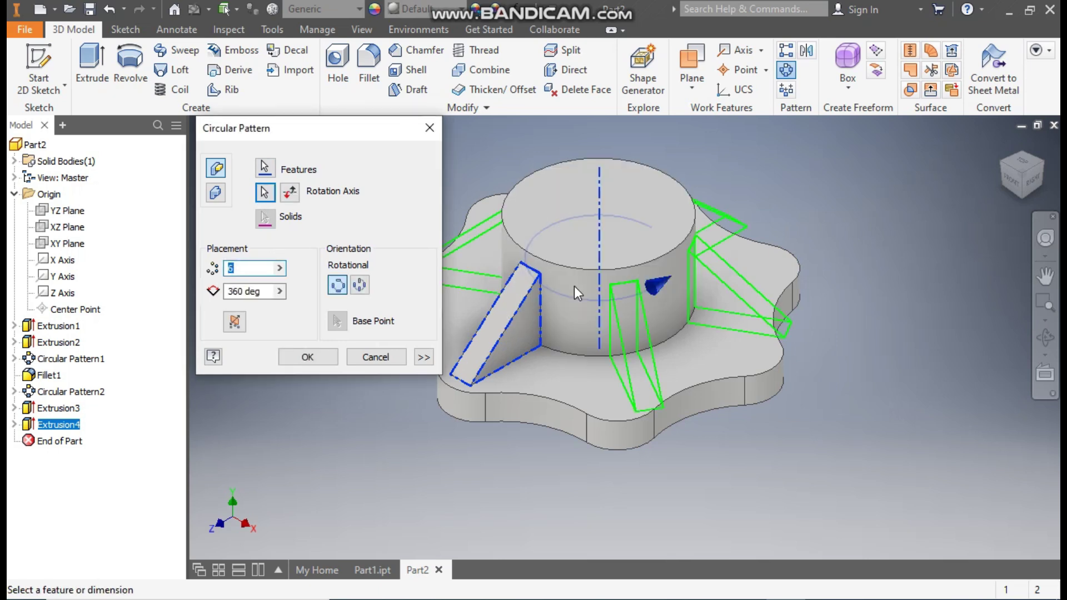
text(7)
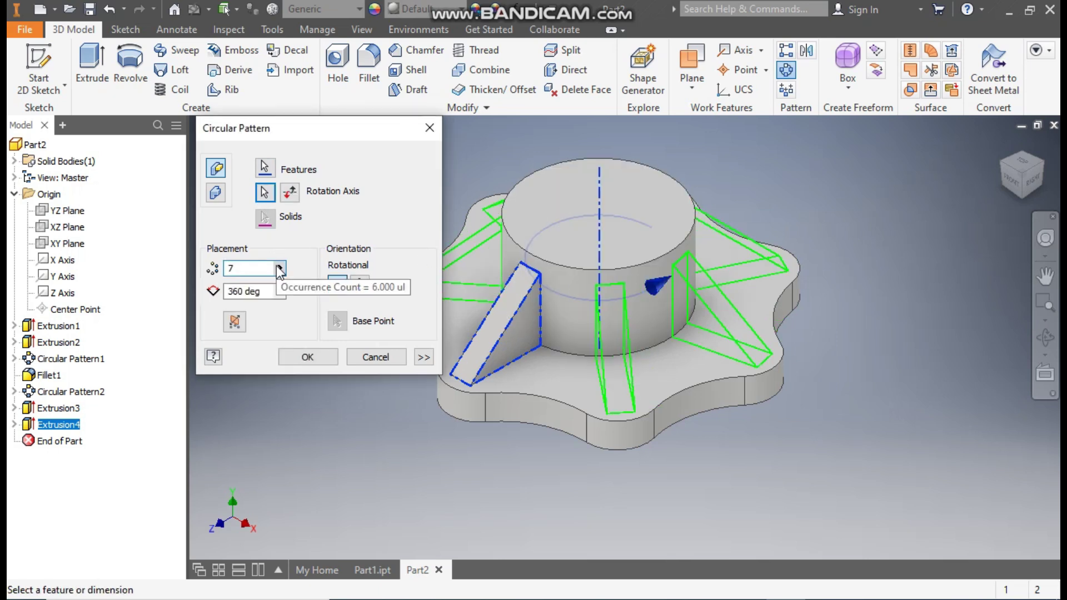
click(309, 358)
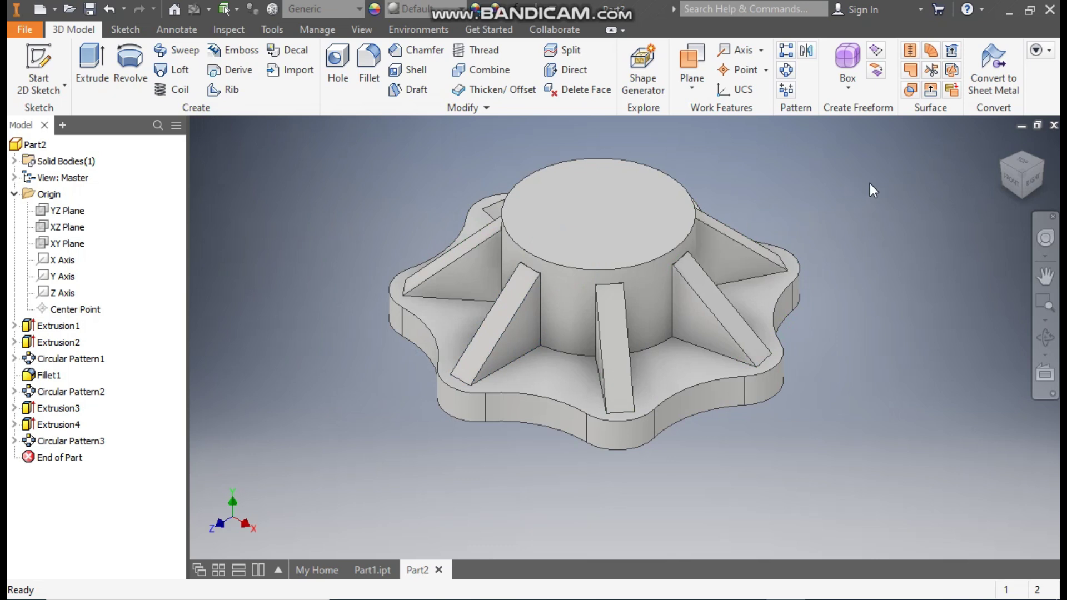
Sketch a single point at the centre of the hub's top face.
click(636, 202)
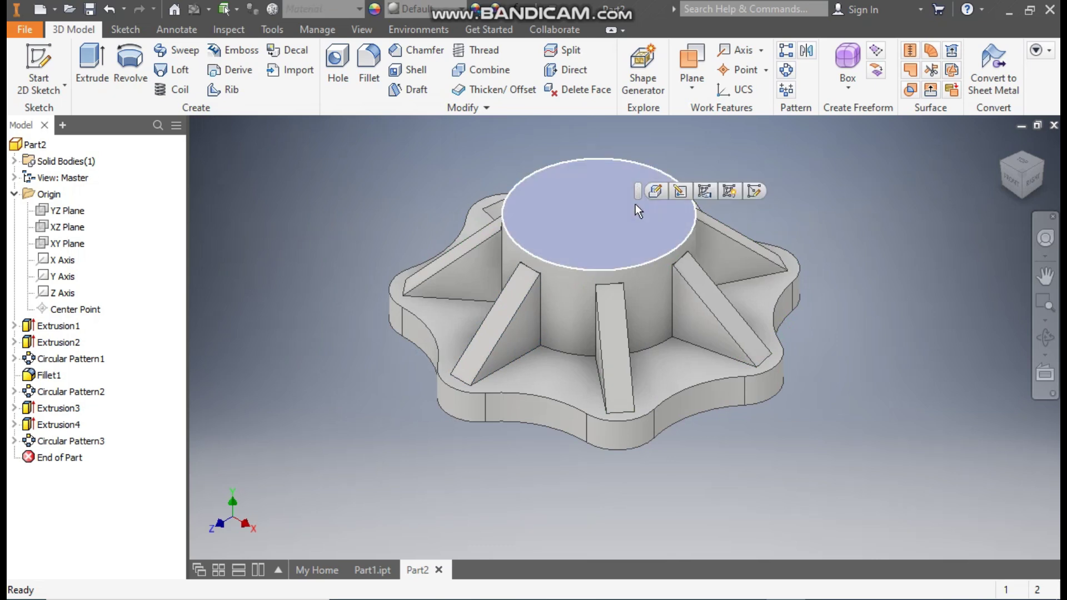
click(754, 192)
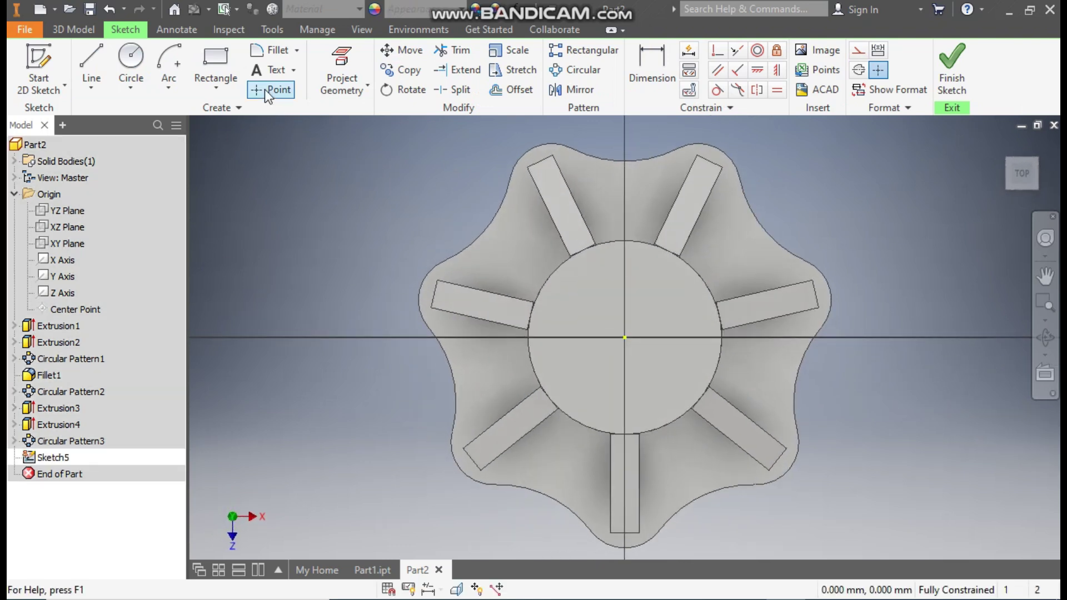
click(271, 90)
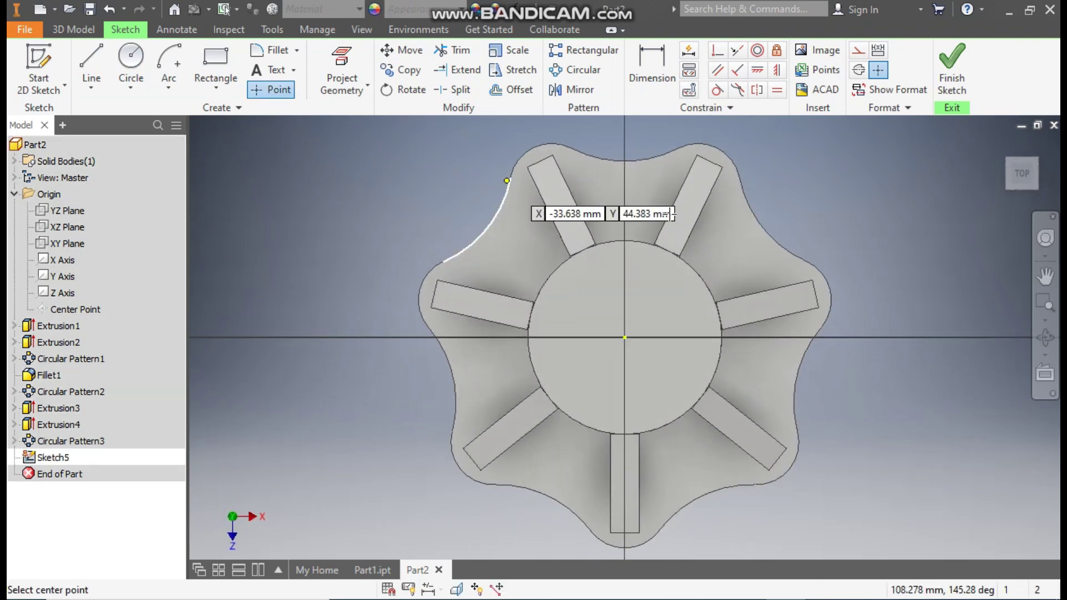
click(625, 337)
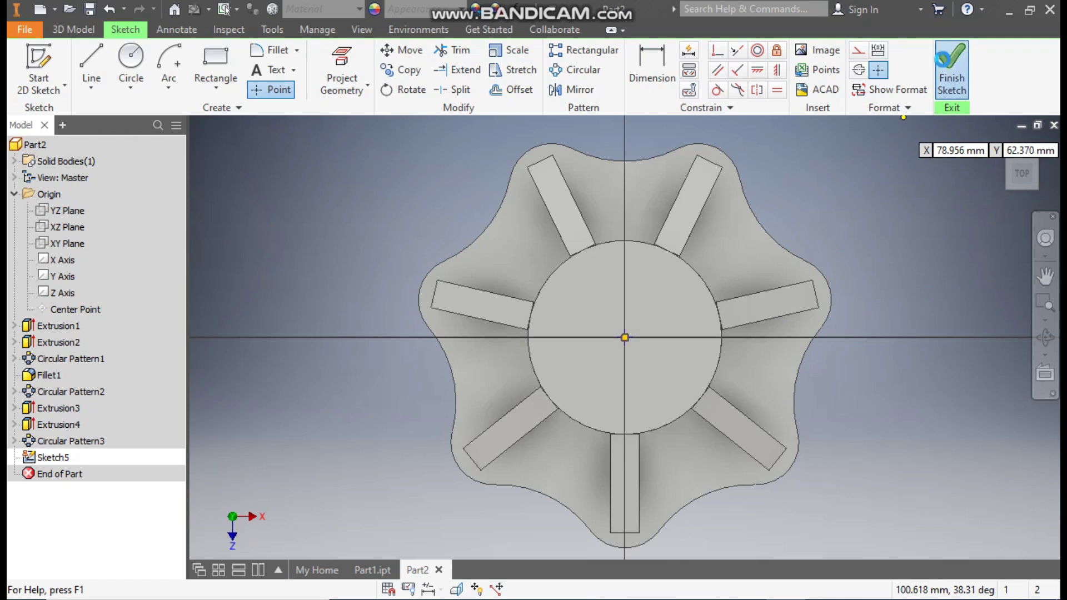
click(951, 64)
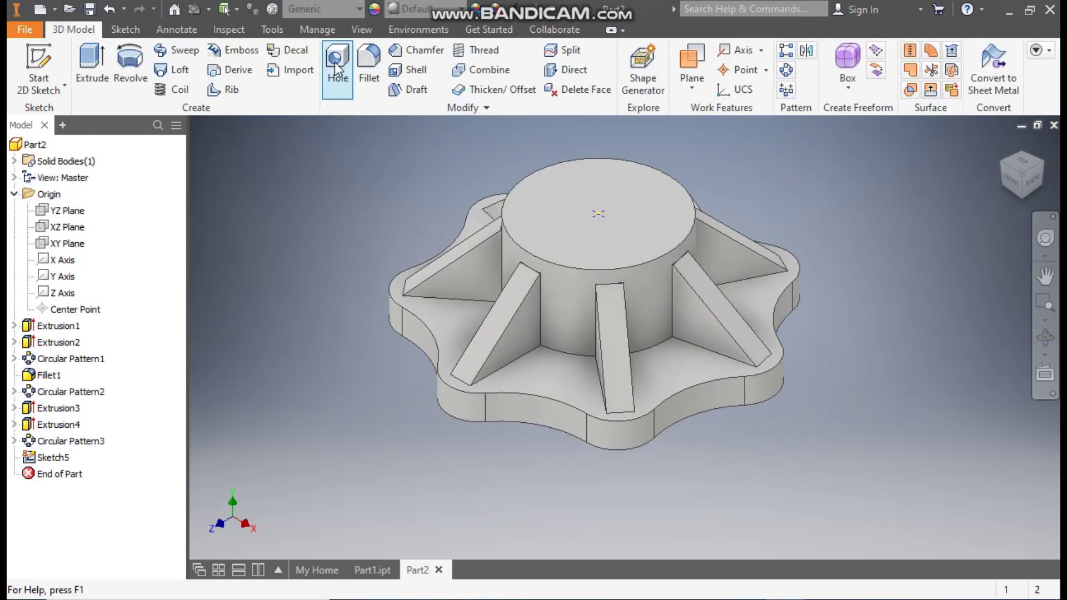
Add a 20 mm hole at the centre point with a 30 mm, 90° countersink.
click(338, 63)
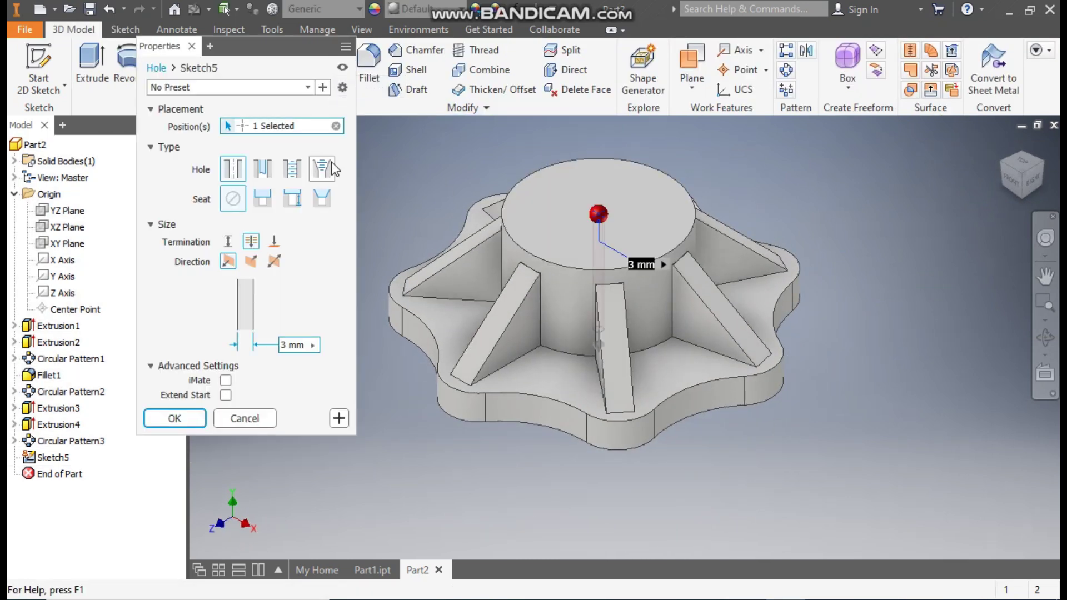
click(322, 199)
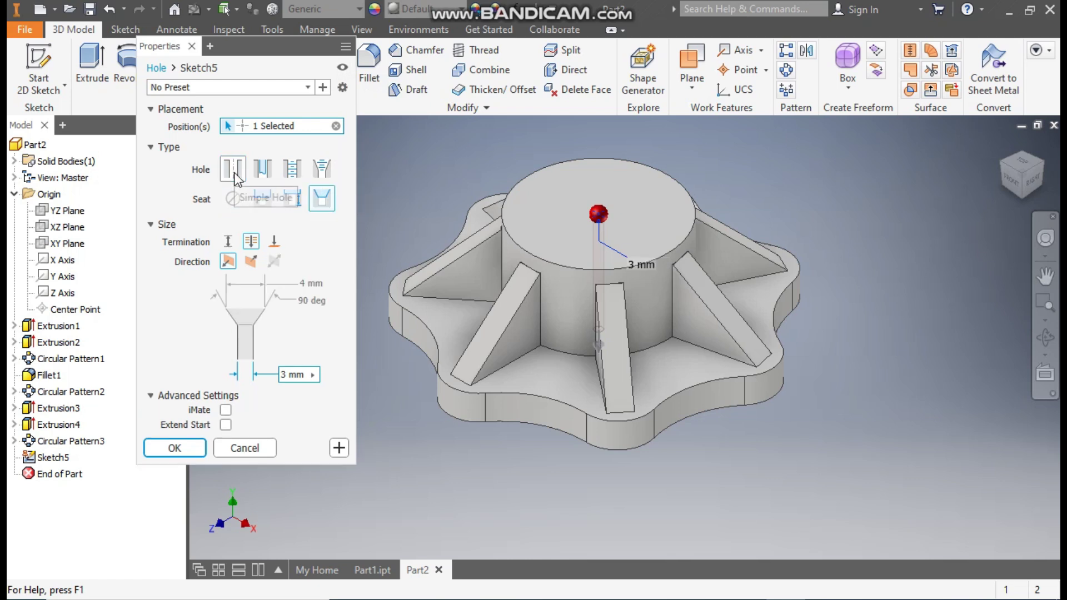
click(304, 283)
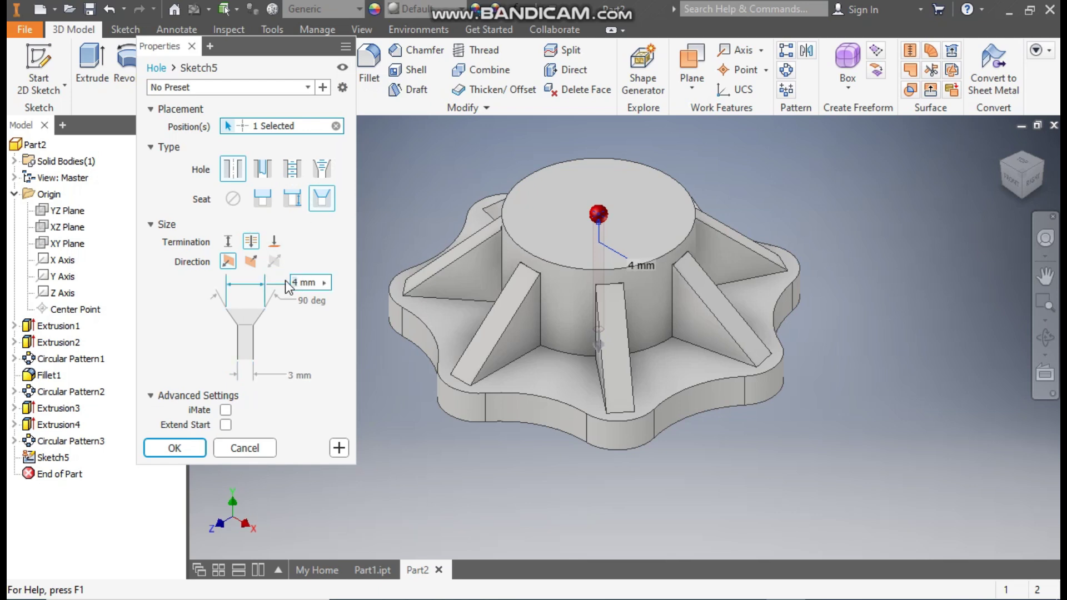
text(30)
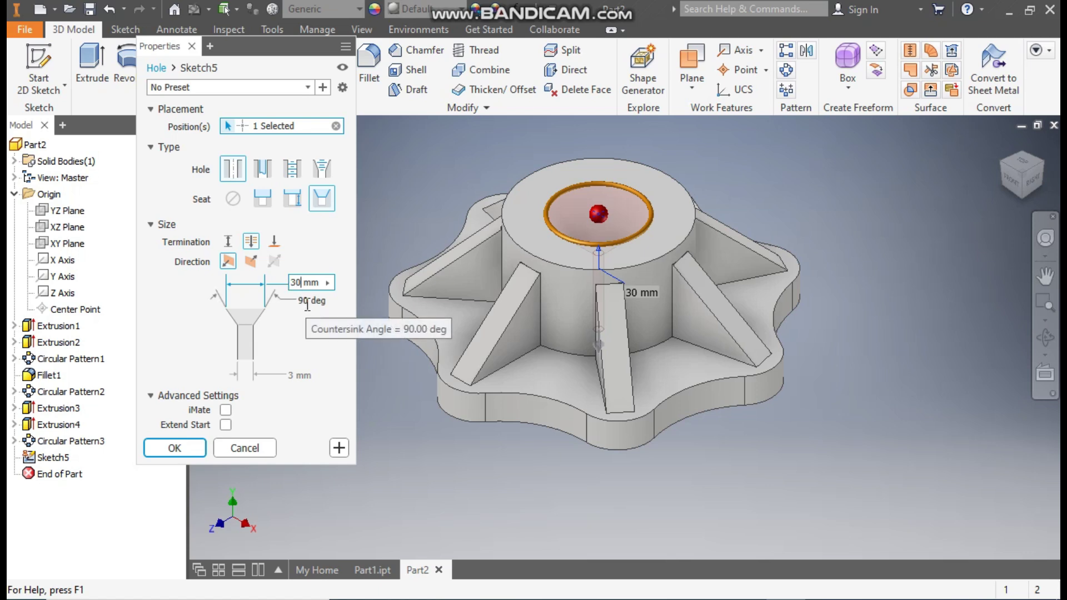
click(292, 376)
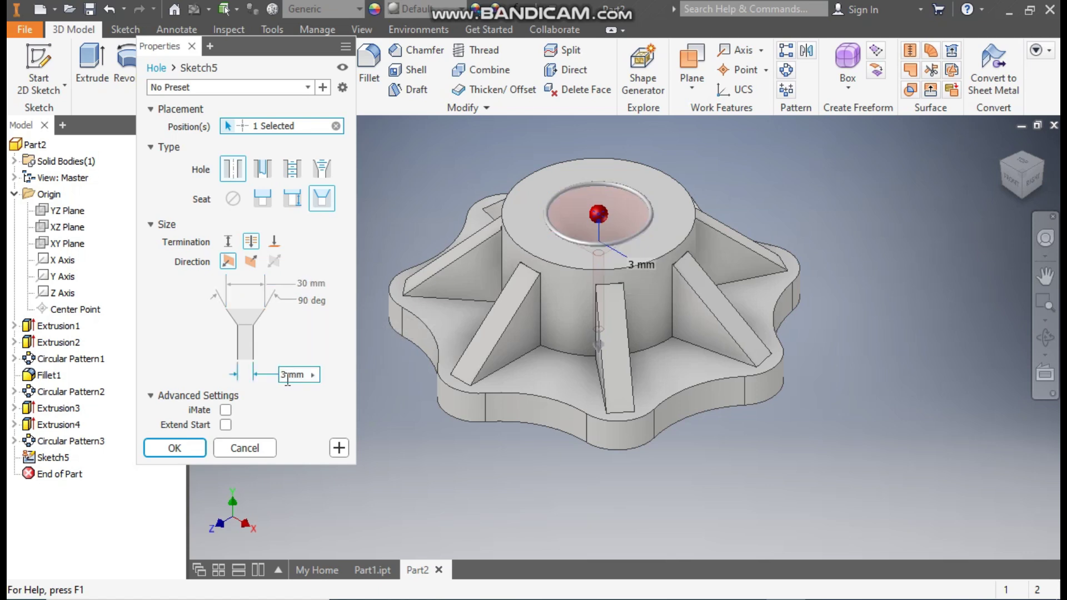
text(20)
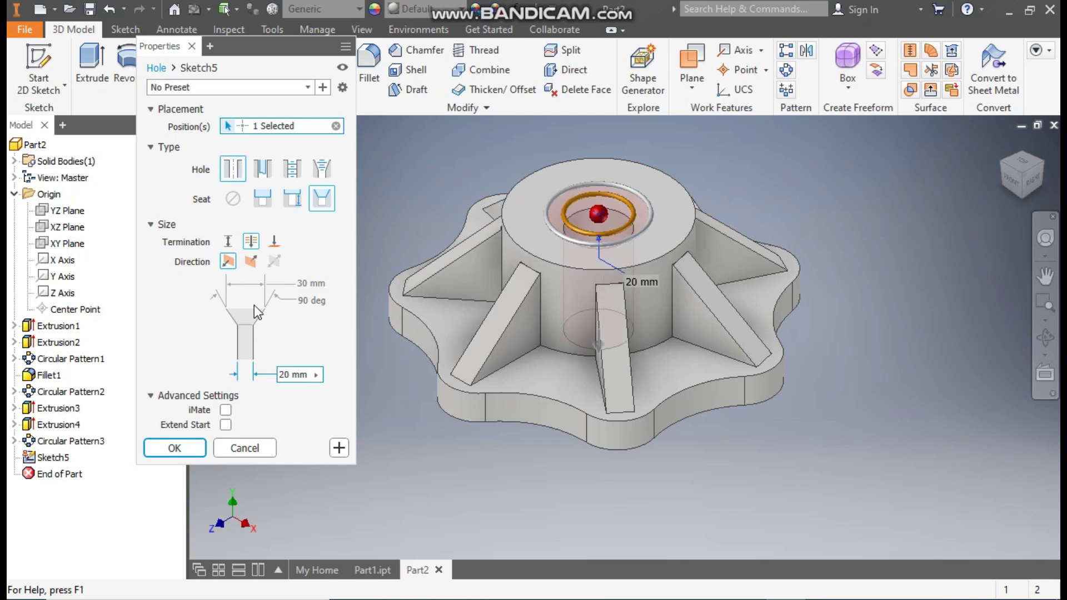
click(198, 447)
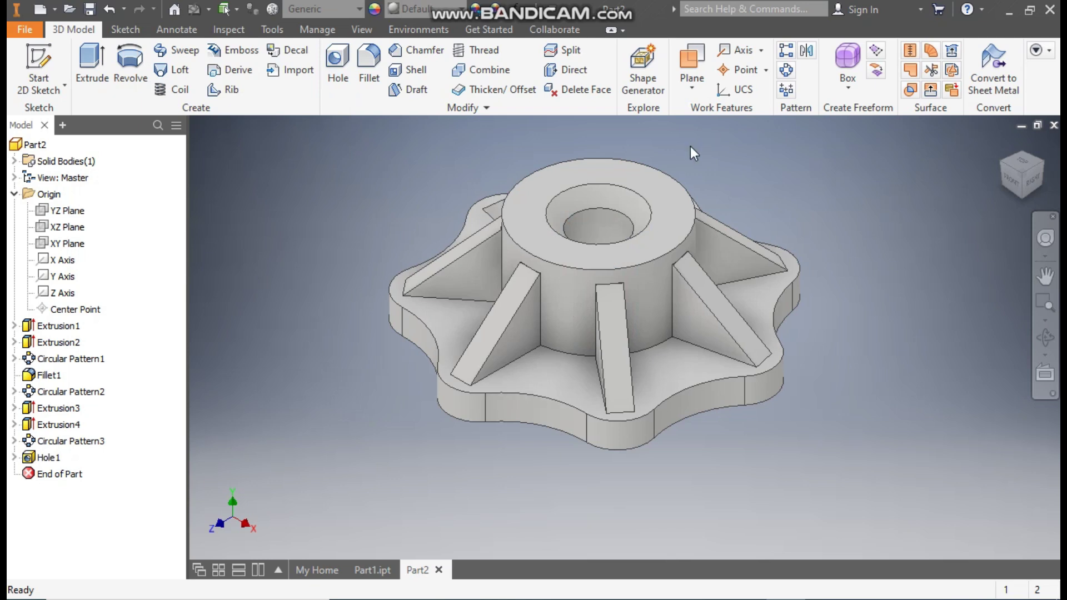
Apply a 2 mm chamfer to the hub's top outer edge.
click(659, 167)
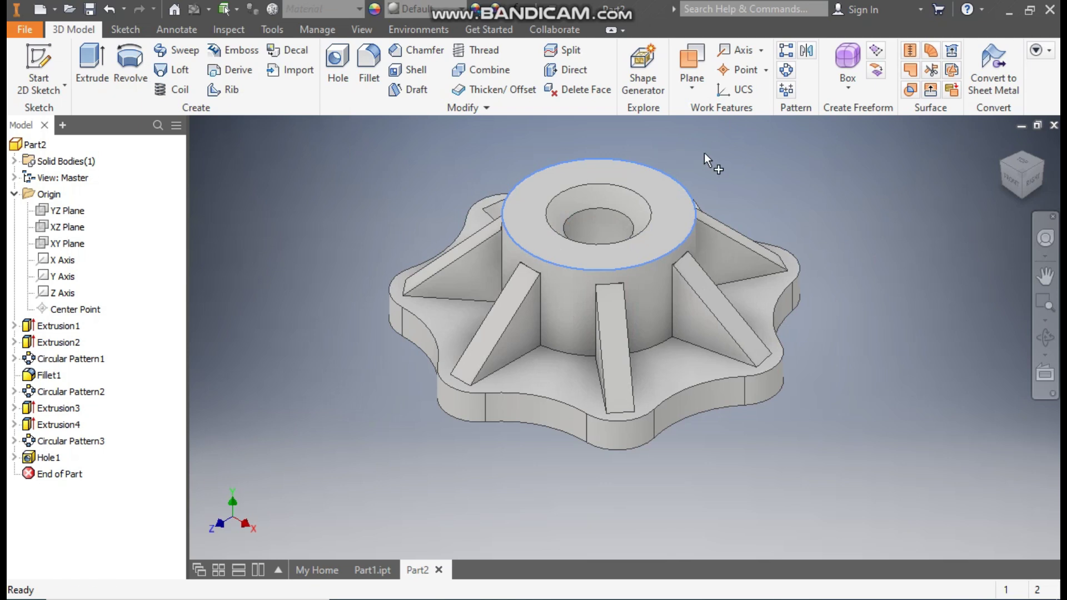
click(705, 154)
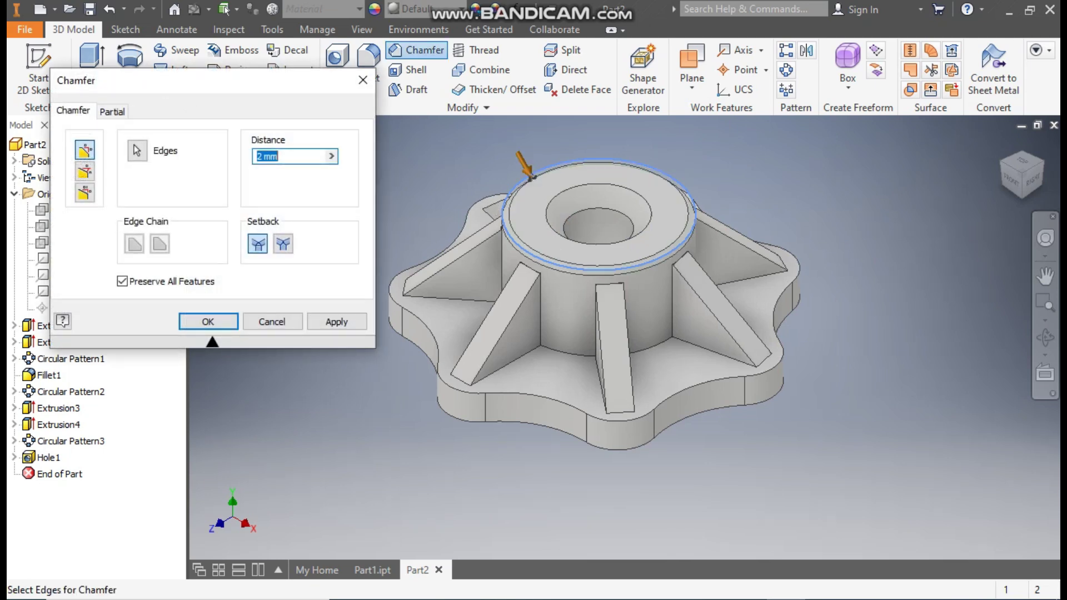
click(210, 322)
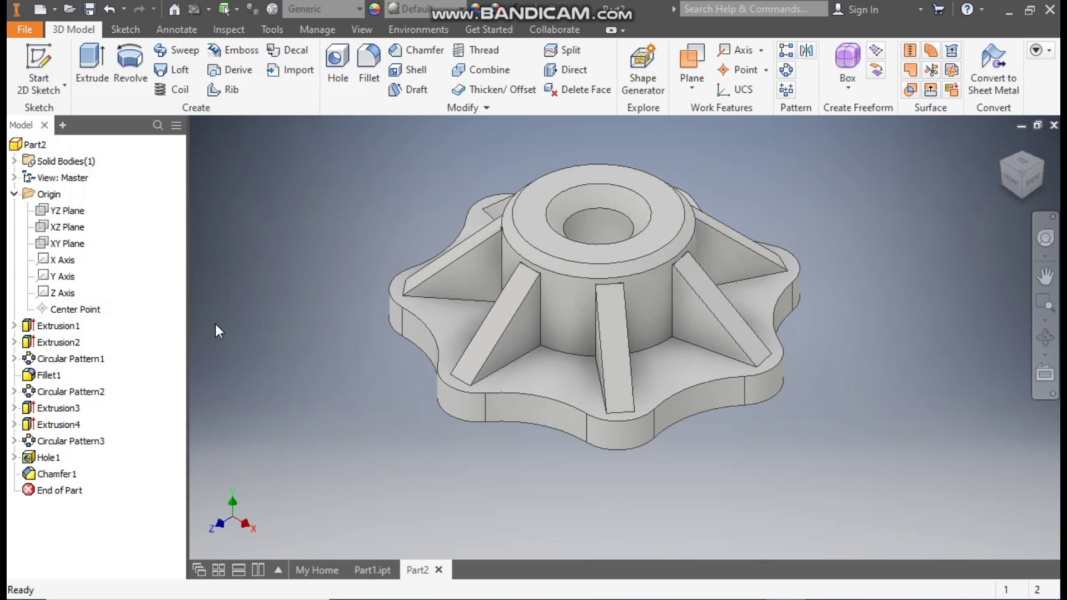
Start a new sketch on the XY Plane and switch to the Shaded with Hidden Edges visual style.
click(67, 243)
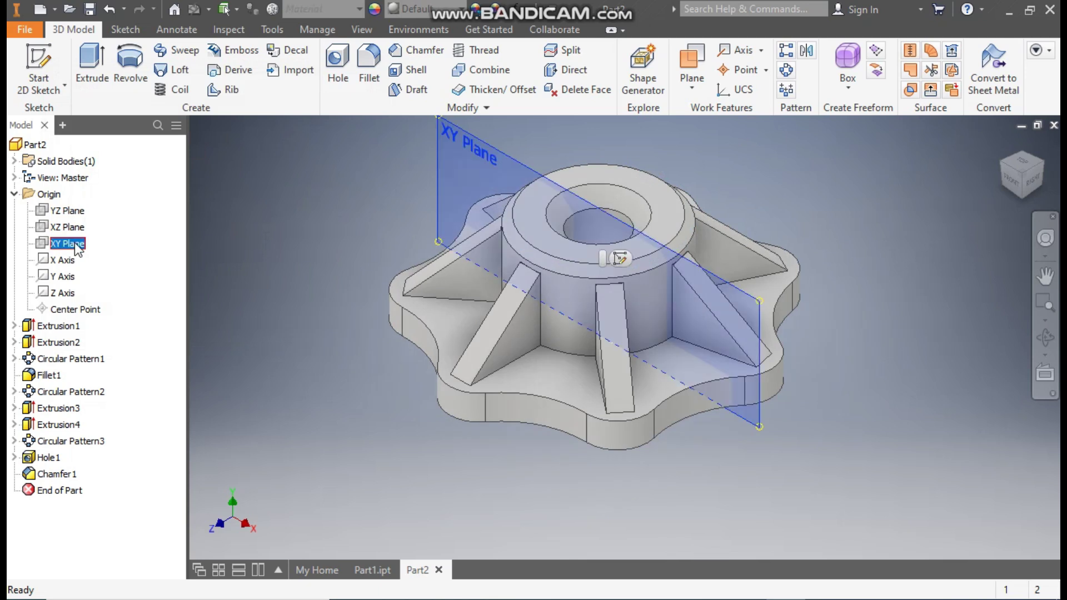
click(621, 259)
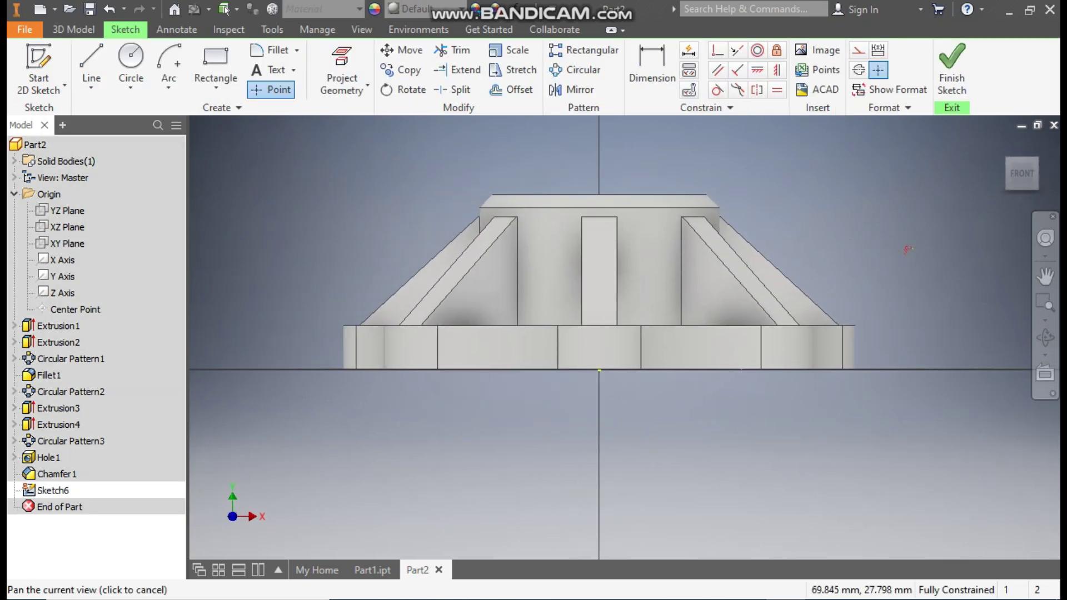
click(360, 30)
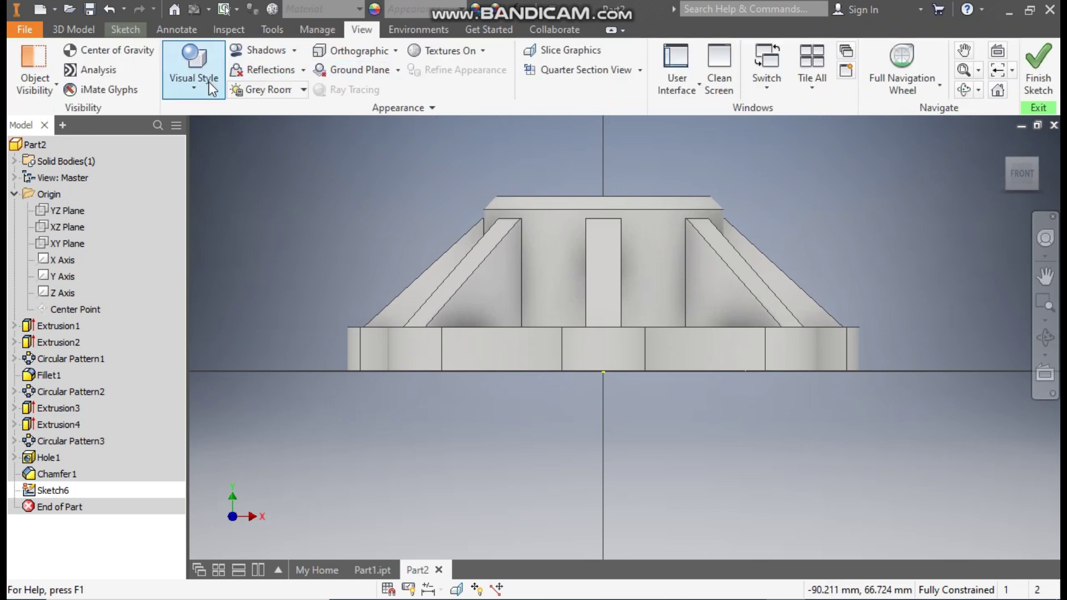
click(208, 83)
click(231, 225)
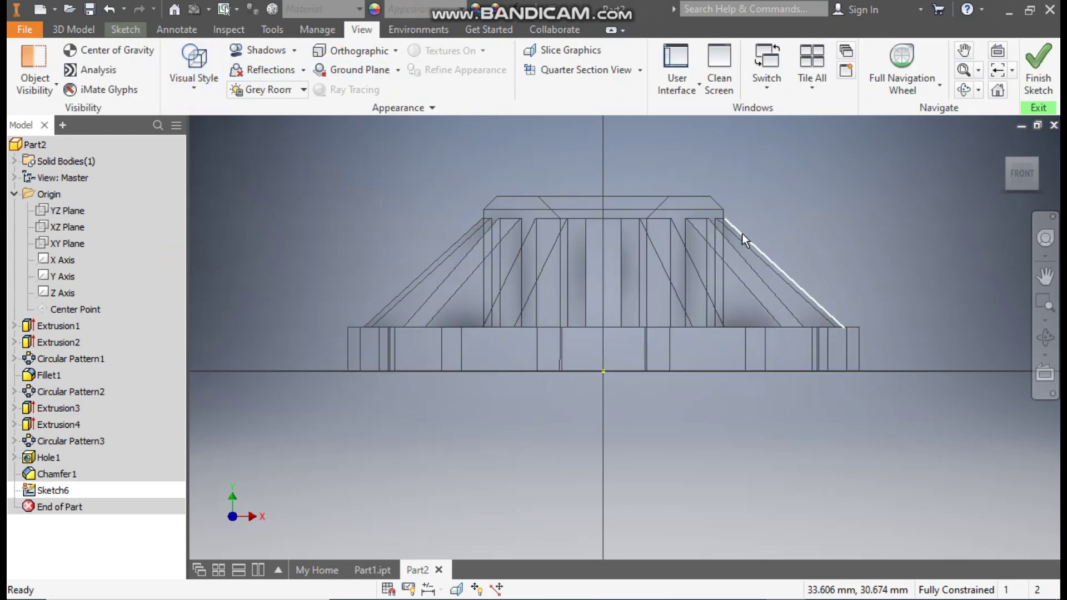
scroll(778, 222, up, 1)
Draw a 5 mm circle on the right rib.
click(134, 31)
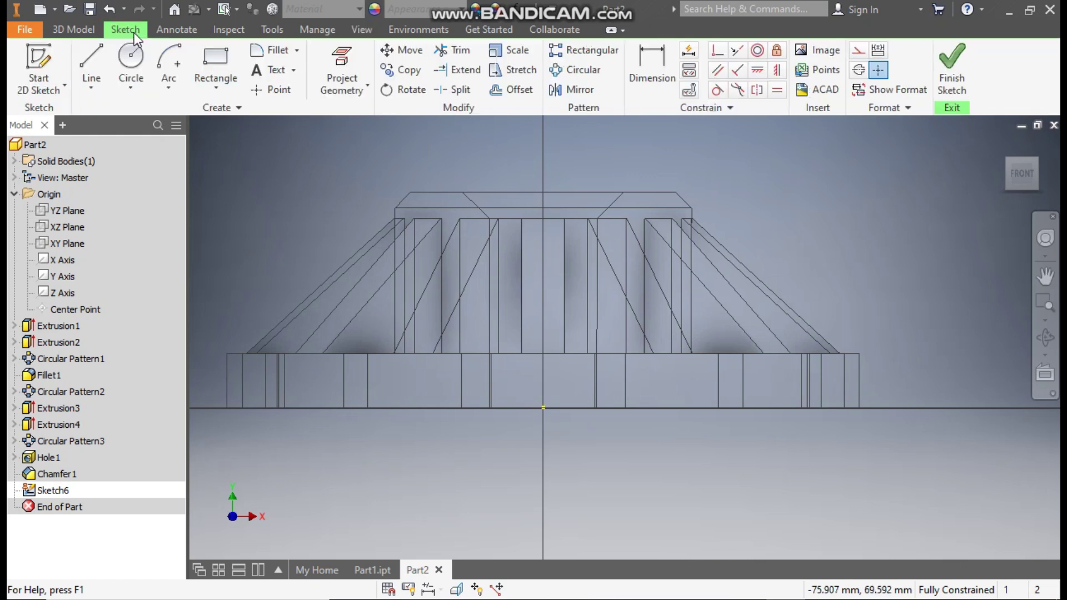
click(131, 56)
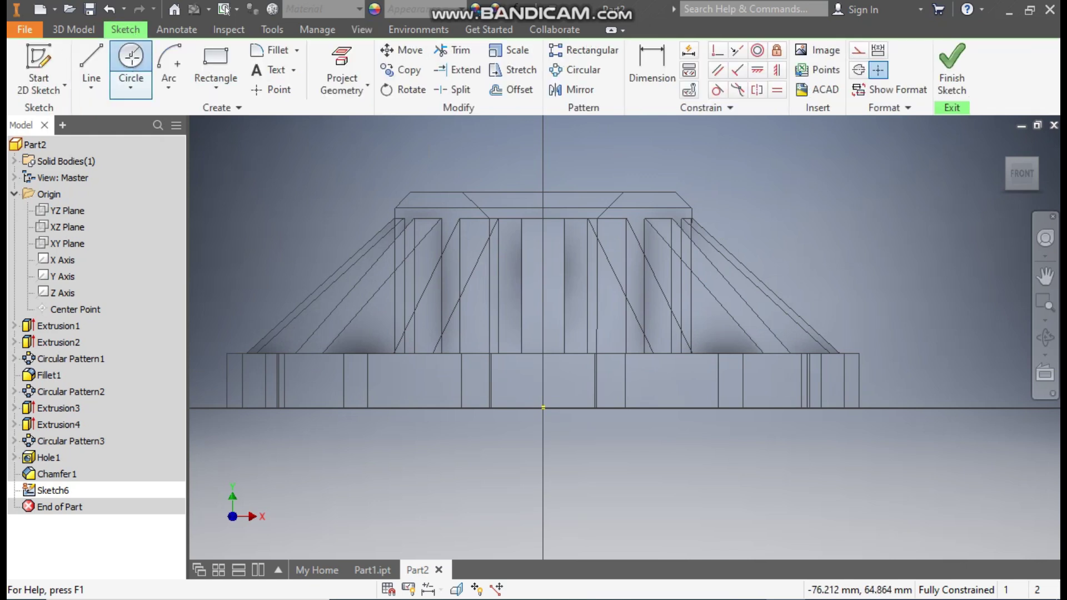
click(789, 265)
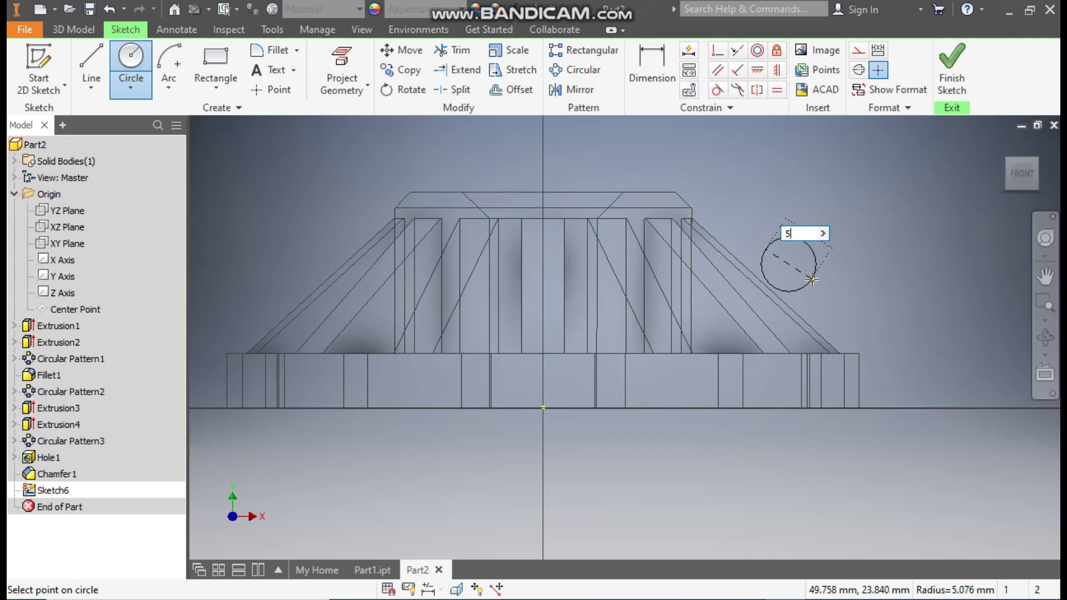
key(Escape)
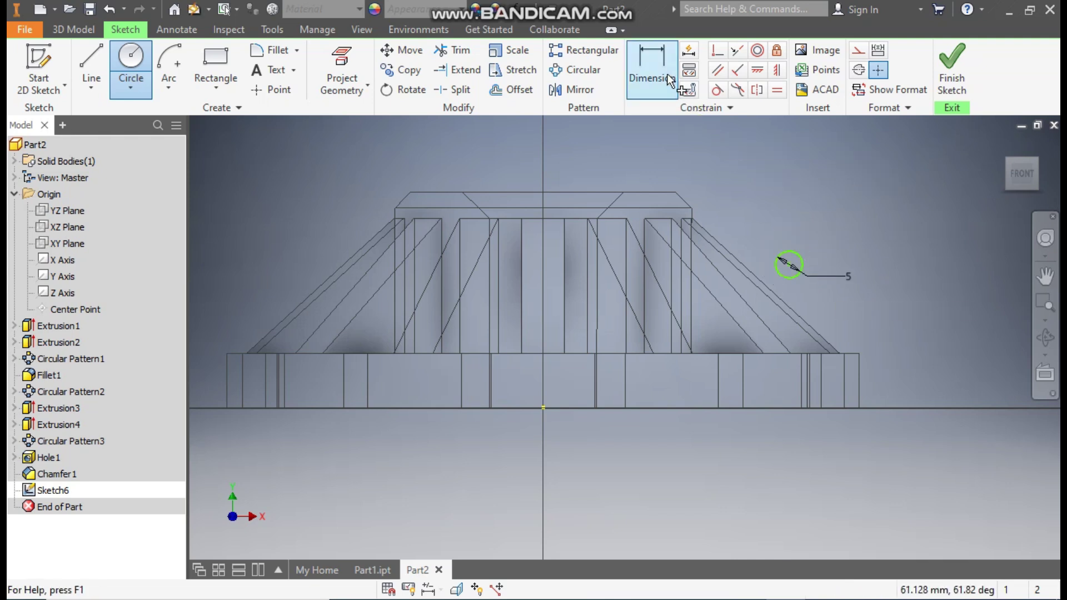
Dimension the circle 10 mm above the base edge.
click(651, 67)
click(796, 257)
click(843, 356)
click(881, 305)
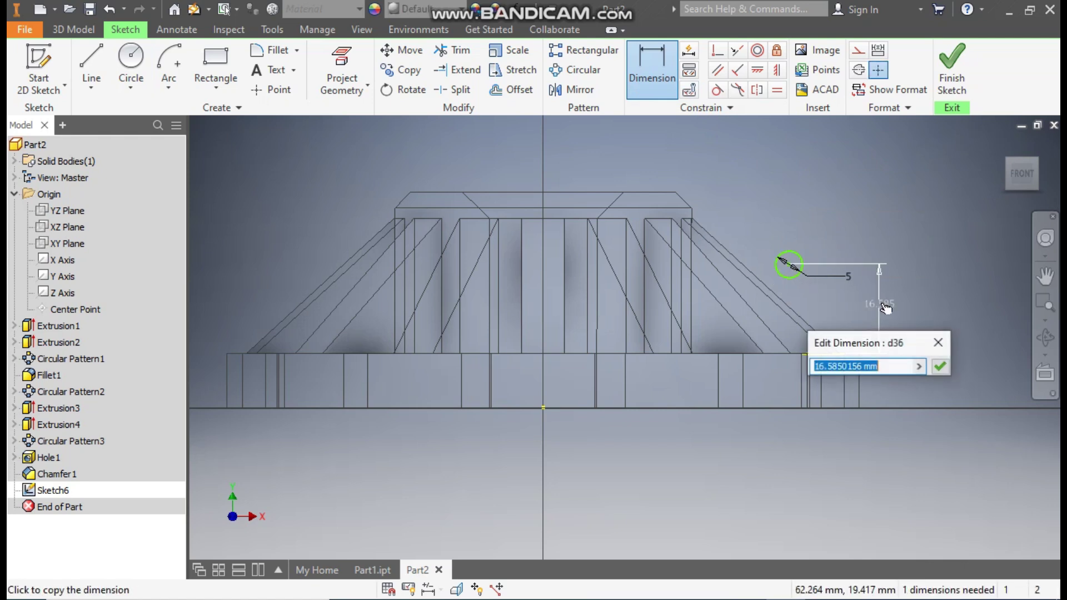
text(10)
key(Return)
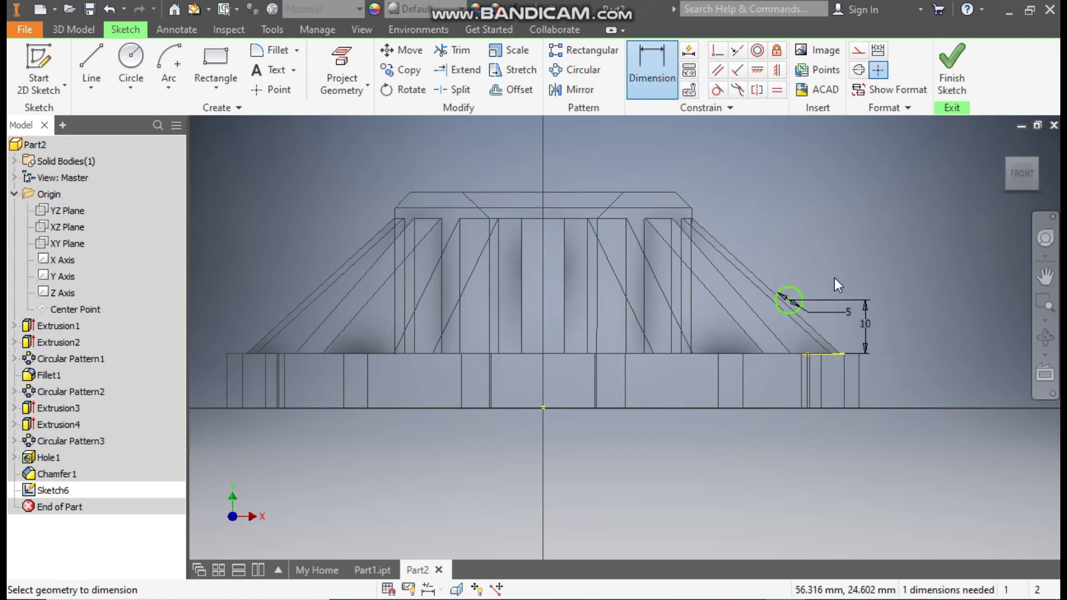
click(799, 291)
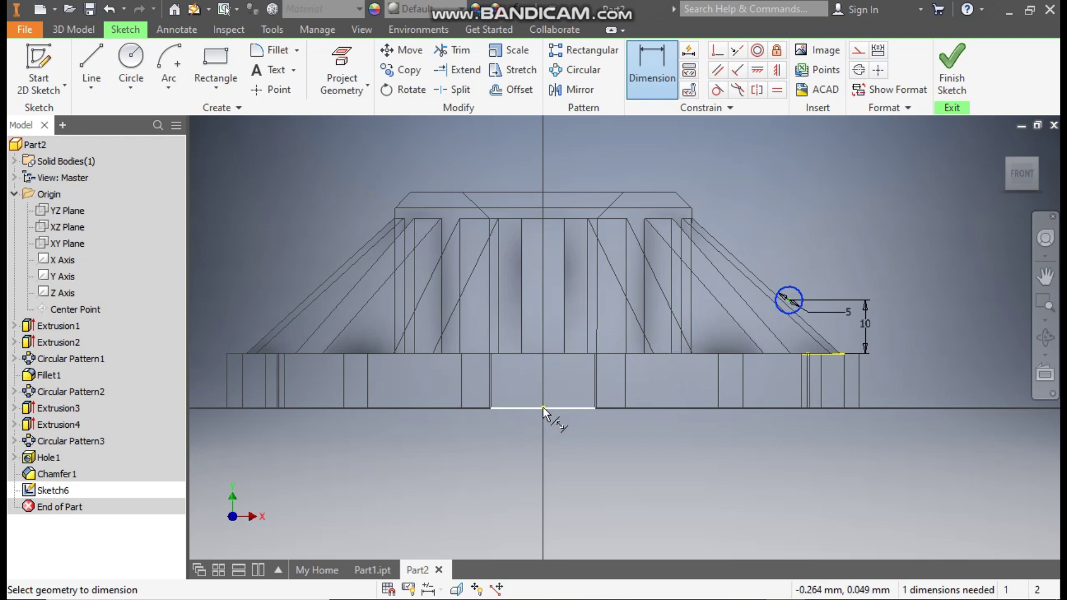
click(547, 412)
Draw a vertical line up from the origin and convert it to a centerline.
click(97, 55)
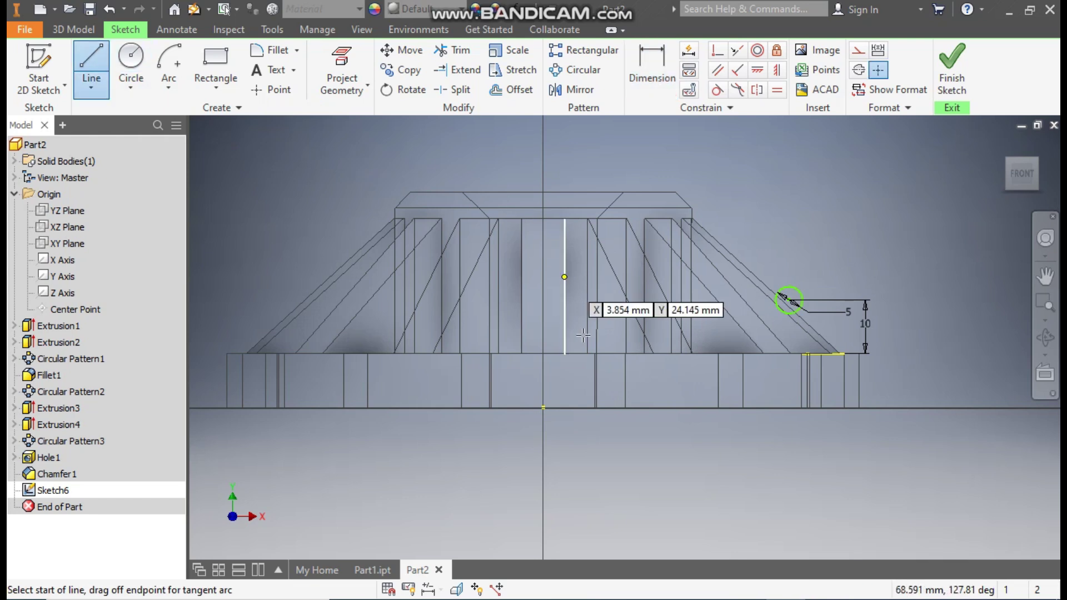
click(544, 409)
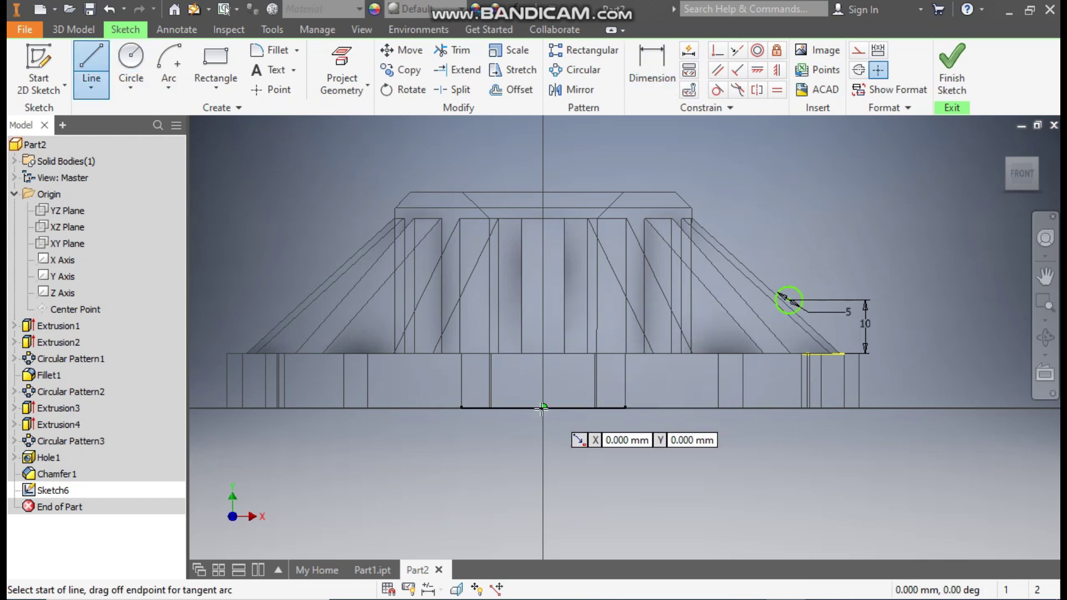
click(545, 133)
key(Escape)
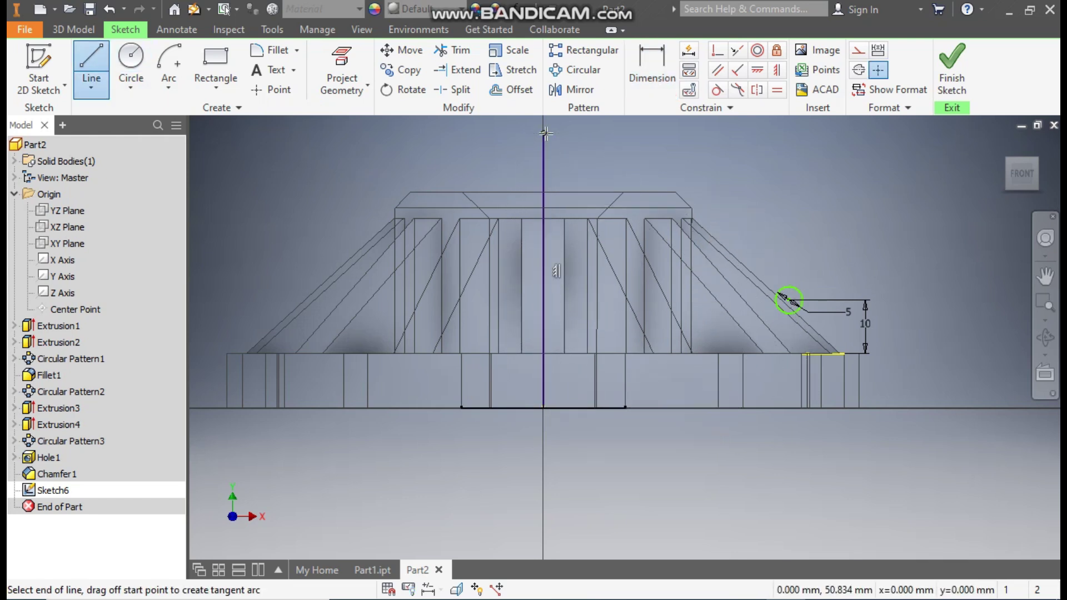
click(544, 146)
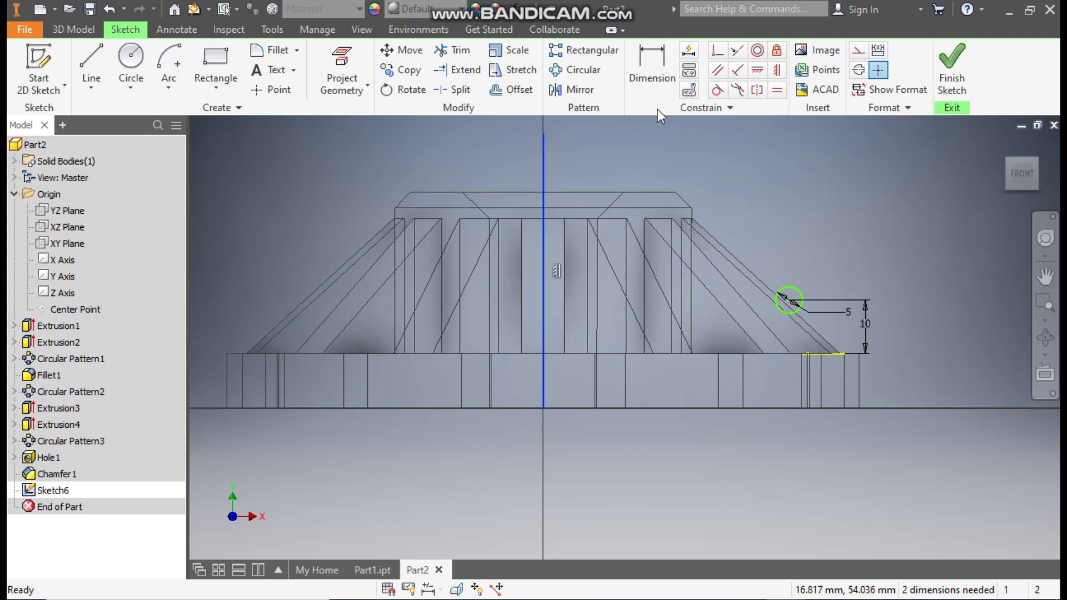
click(859, 50)
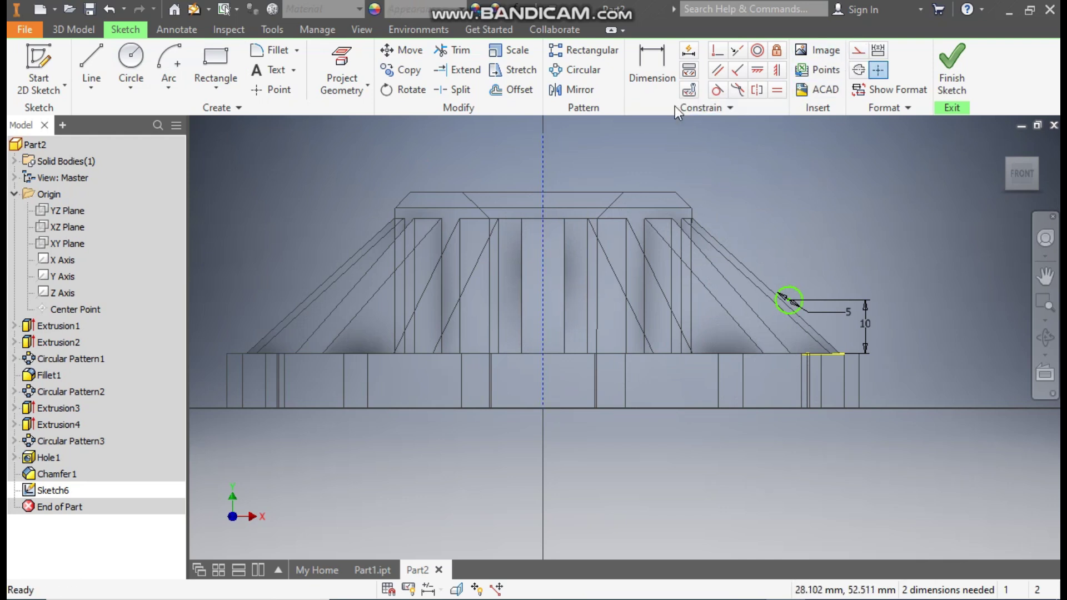
Dimension the circle's centre 35 mm from the centerline and finish the sketch.
click(652, 69)
click(795, 290)
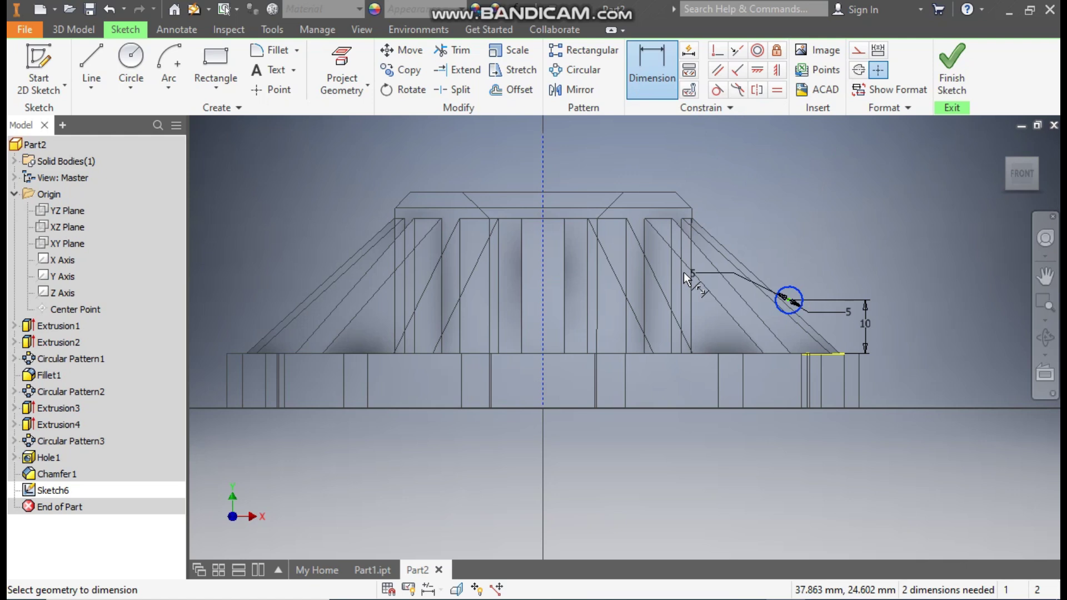
click(544, 280)
click(672, 452)
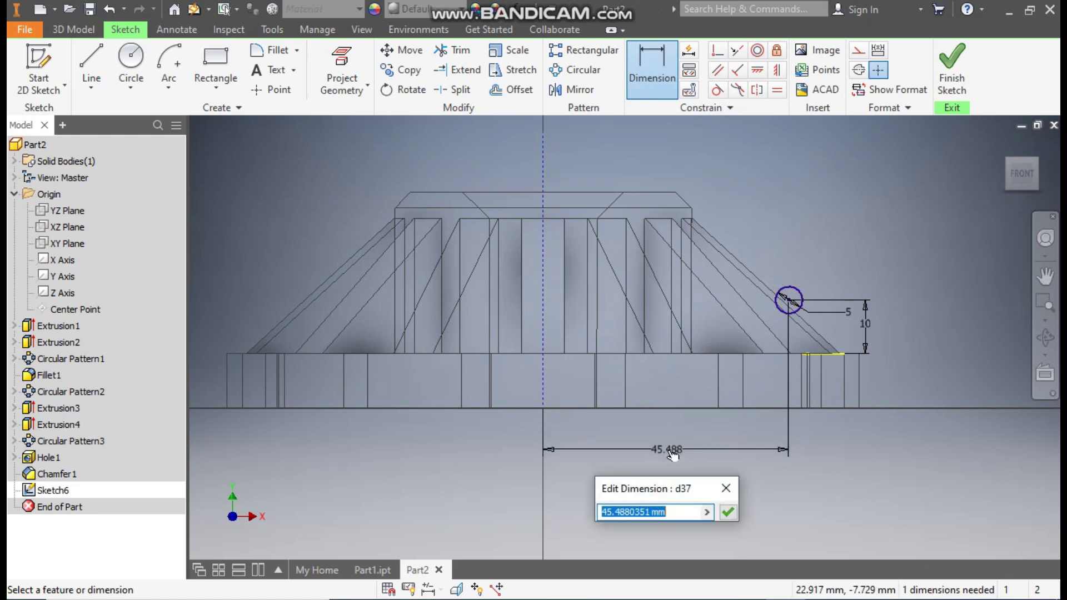
text(35)
key(Return)
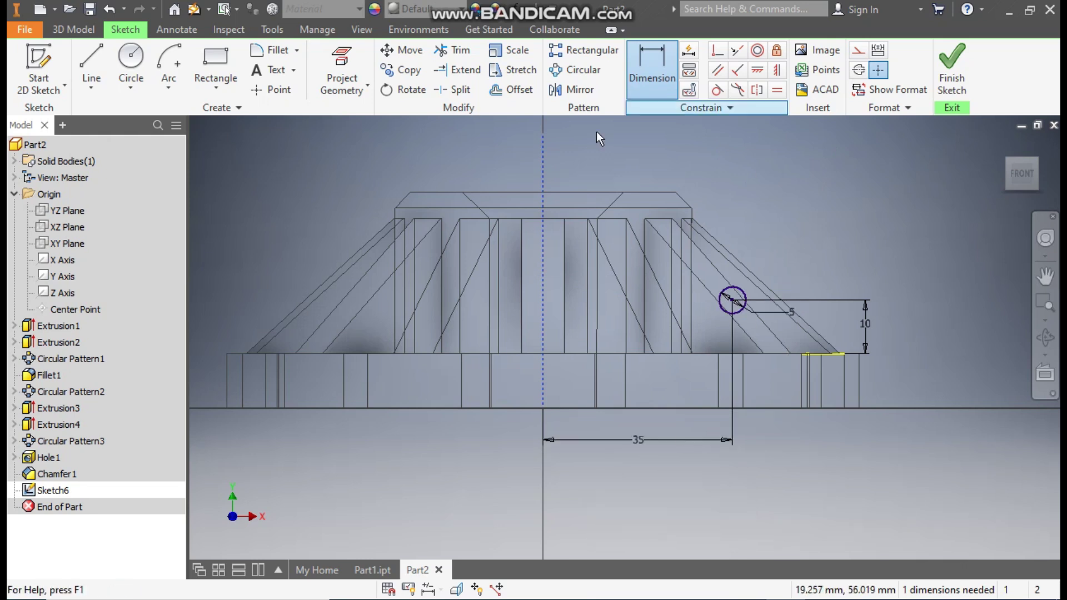
click(954, 81)
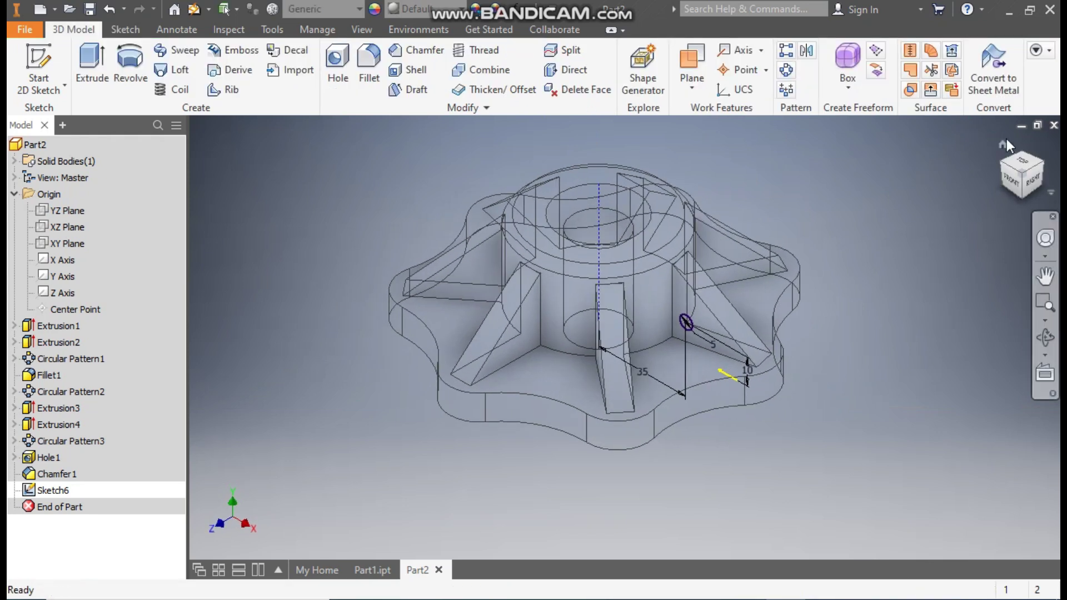
Switch the visual style to Shaded with Edges.
click(361, 29)
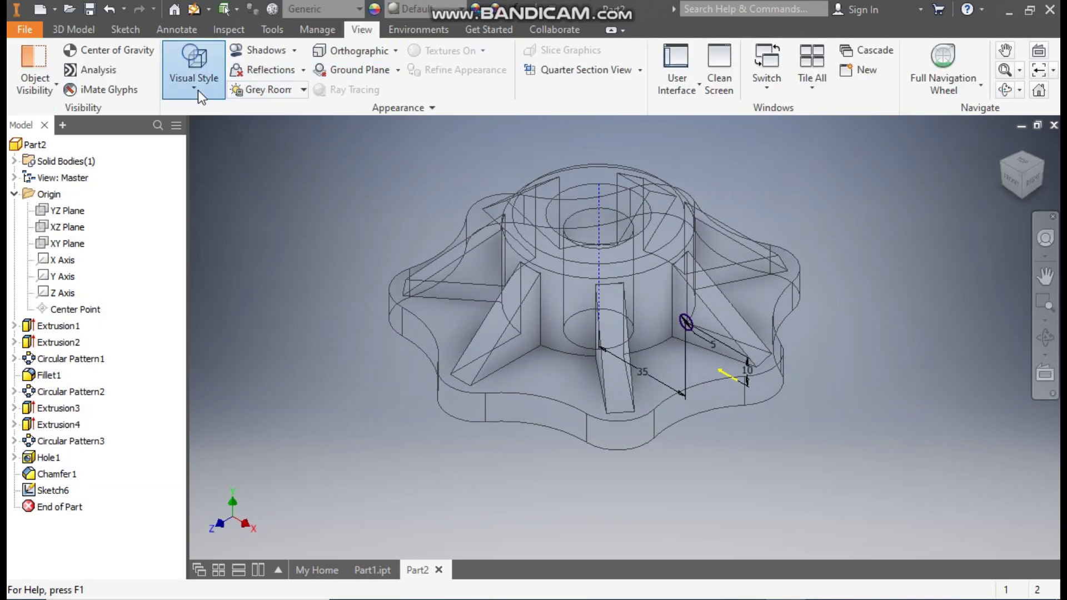
click(198, 90)
click(237, 183)
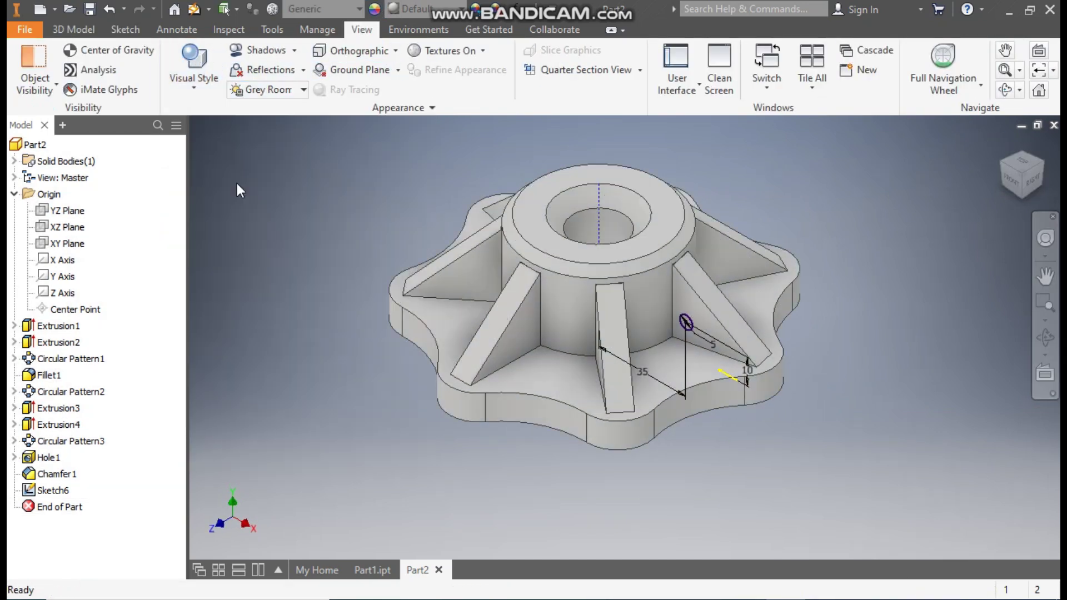
Revolve the 5 mm circle about the centerline as a full cut through the ribs.
click(73, 33)
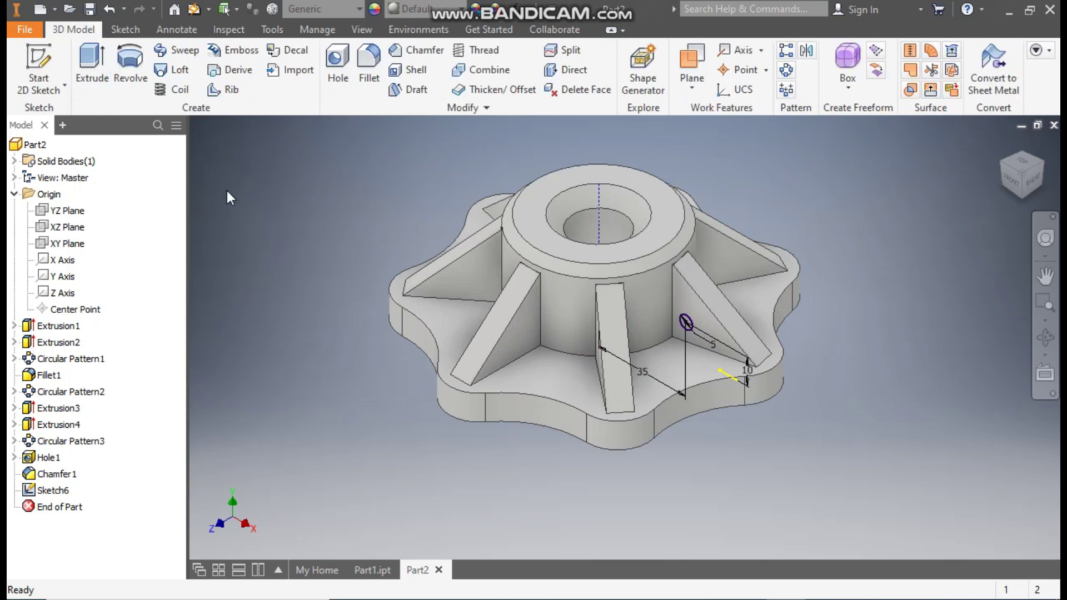
click(127, 64)
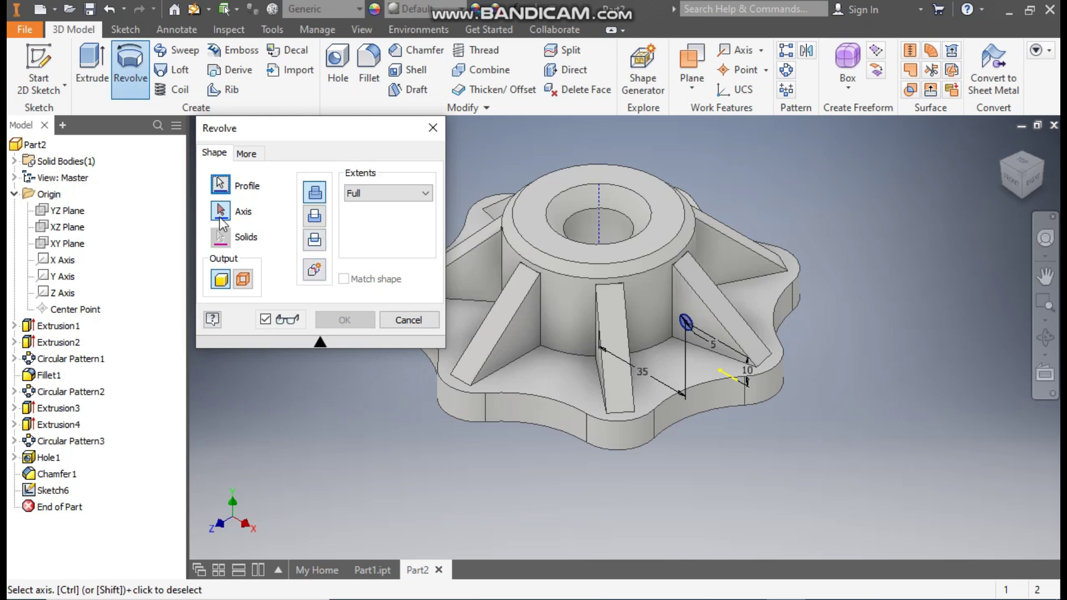
click(598, 217)
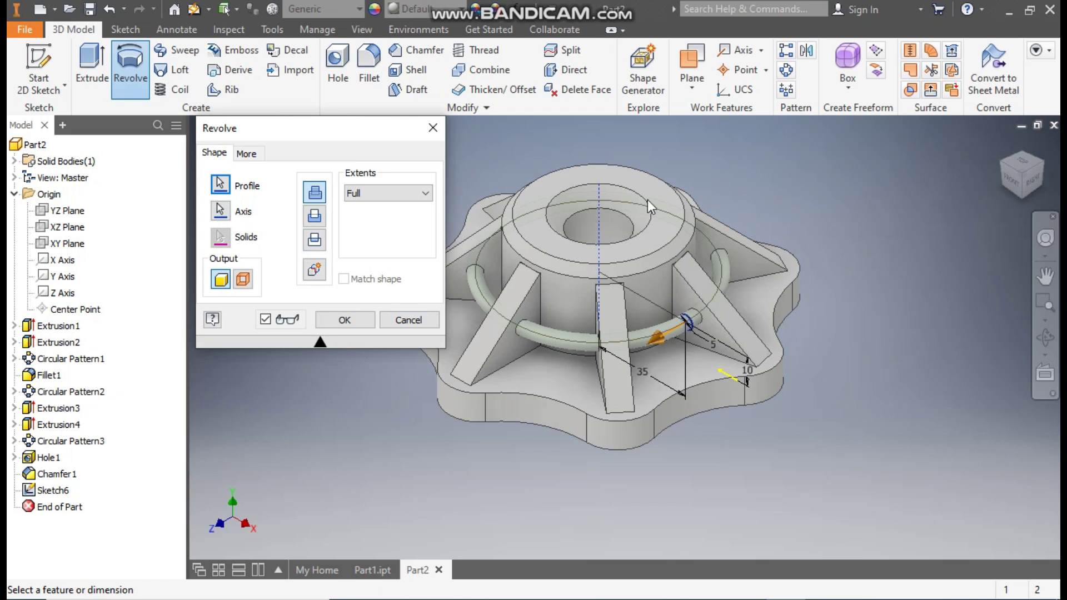
click(319, 215)
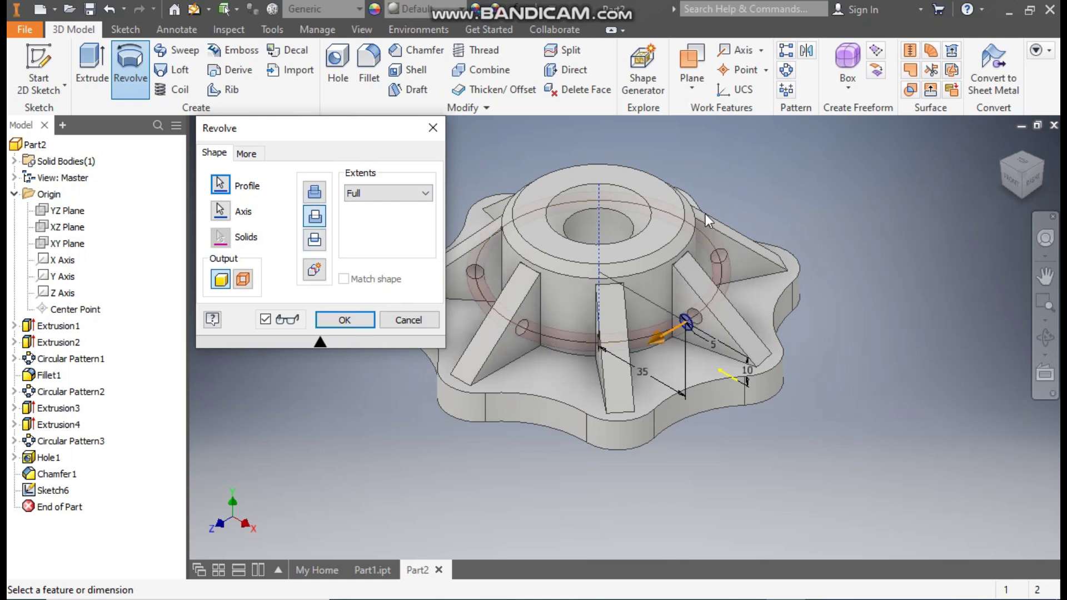
click(351, 322)
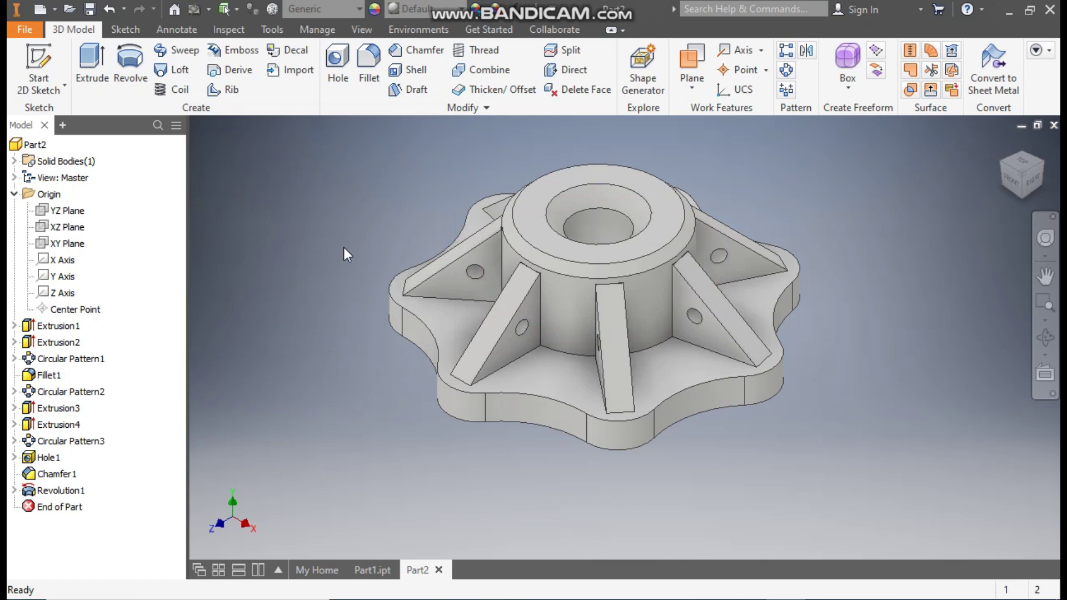
Apply the Aluminum - Polished appearance from the Quick Access Toolbar list.
click(418, 8)
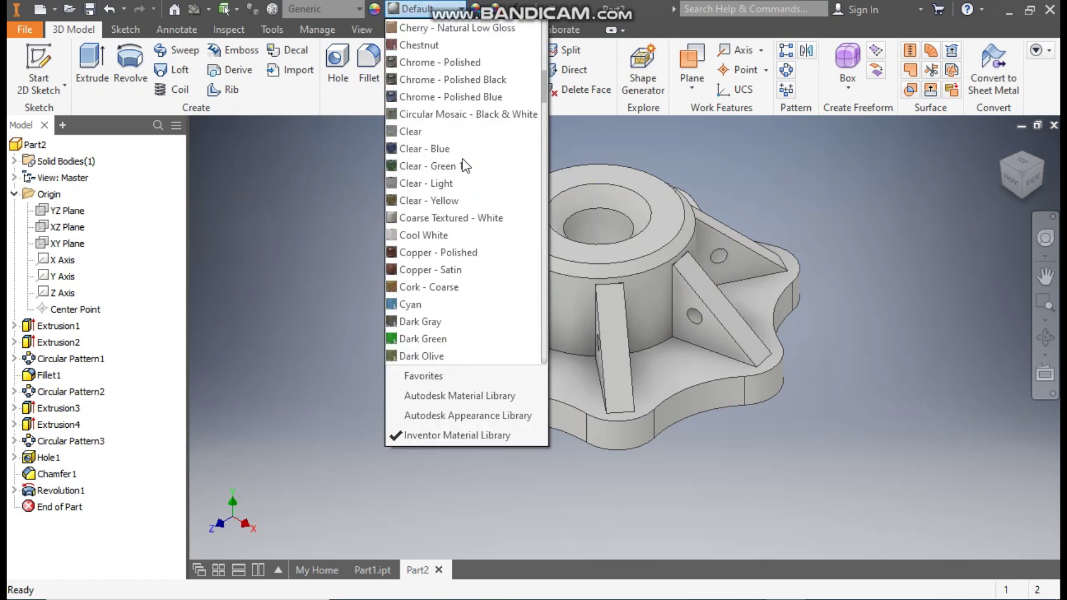
scroll(463, 158, up, 4)
scroll(467, 144, up, 5)
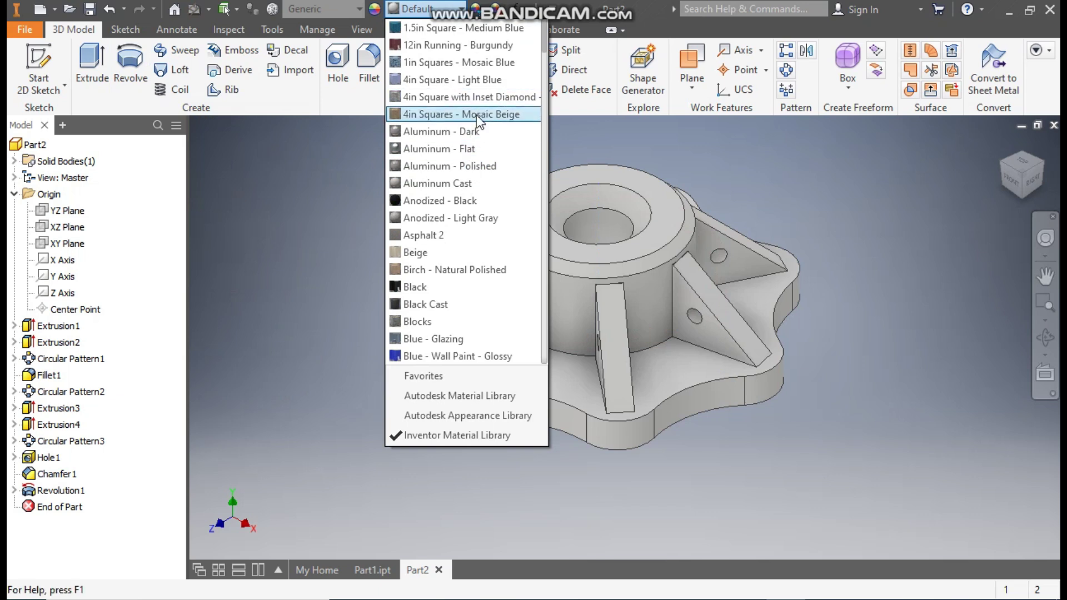
click(444, 167)
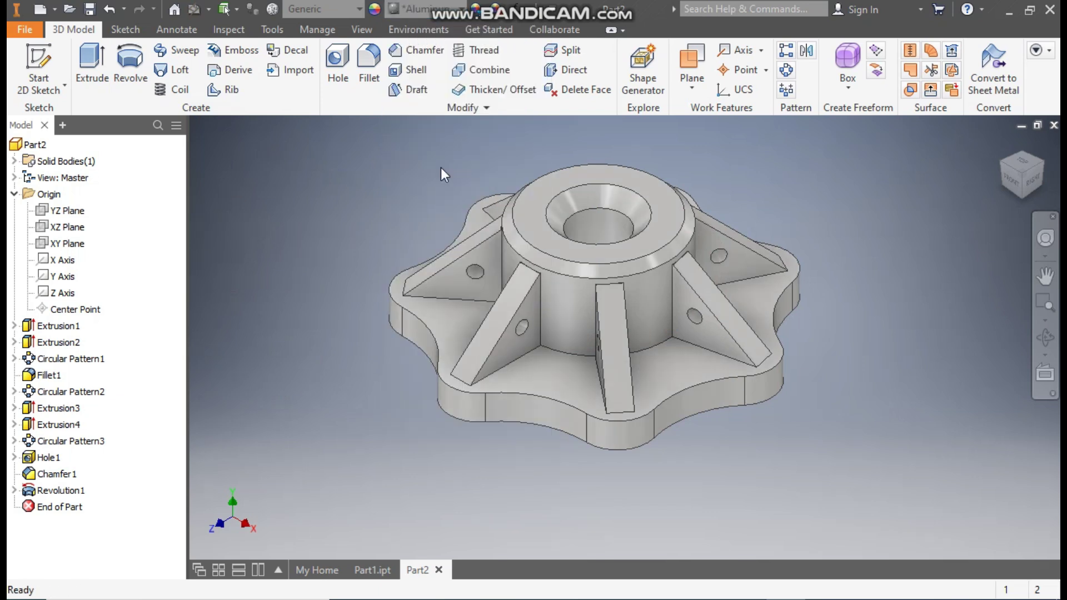
scroll(346, 217, up, 3)
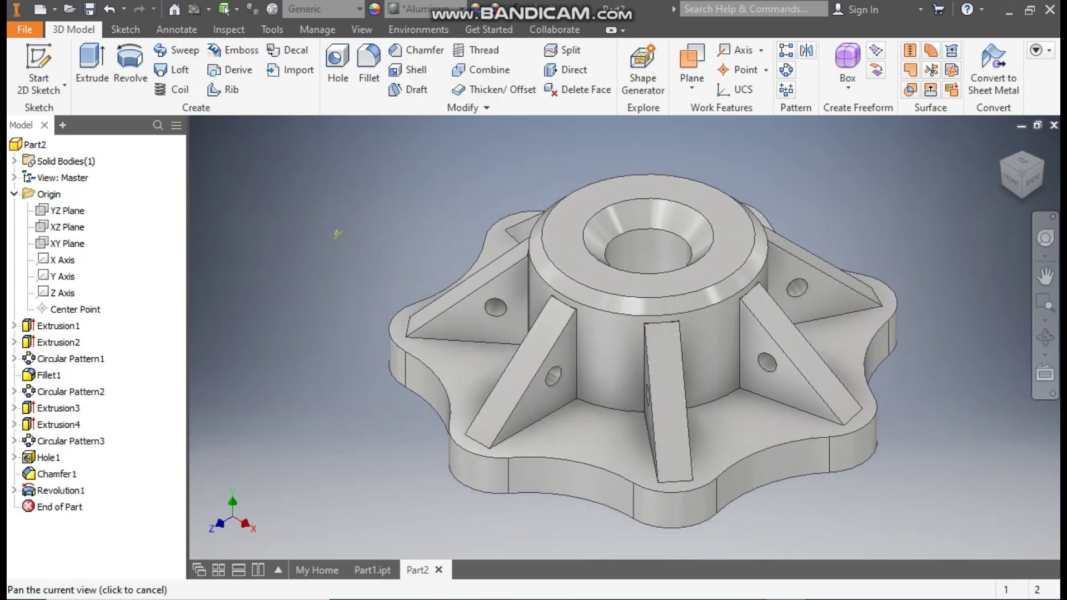